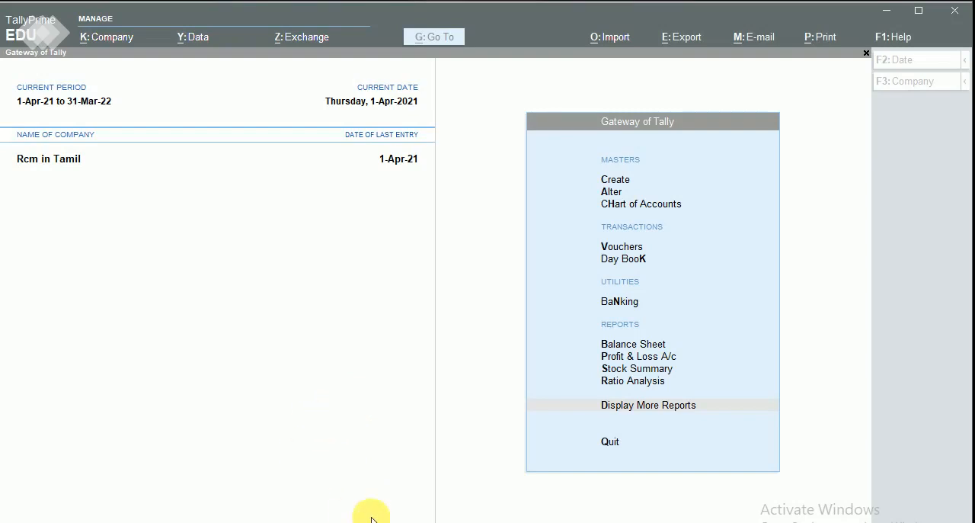
Review the Customer (Intra) sales voucher dated 1-Apr-21 in the Day Book and close it without changes.
key("k")
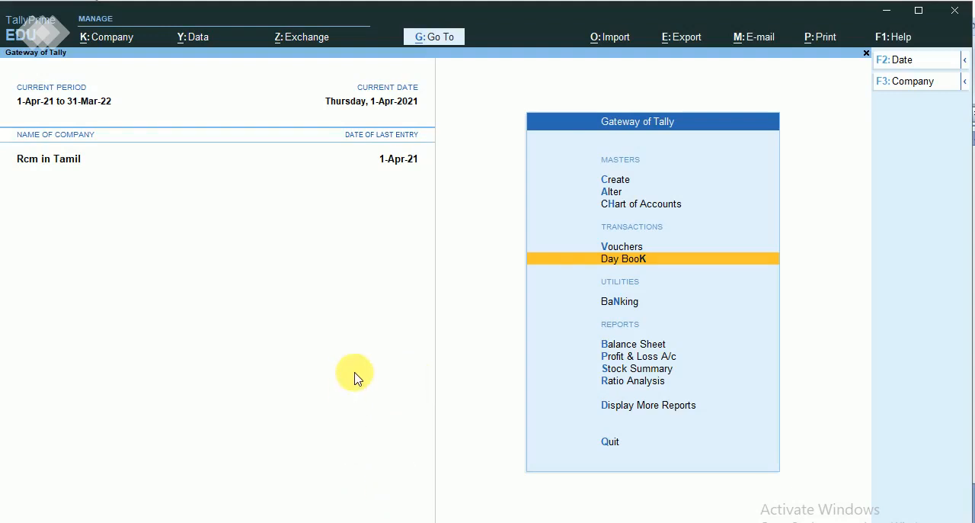
key("Return")
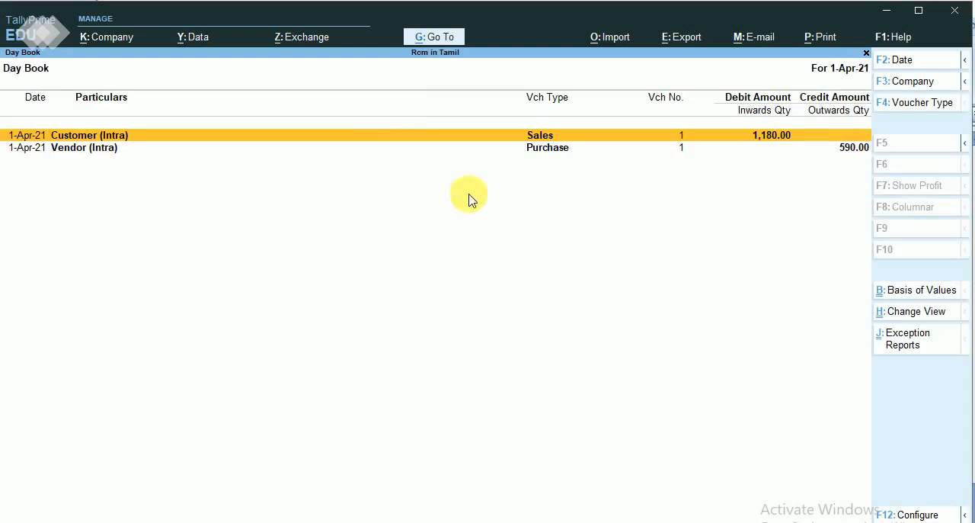
key("Return")
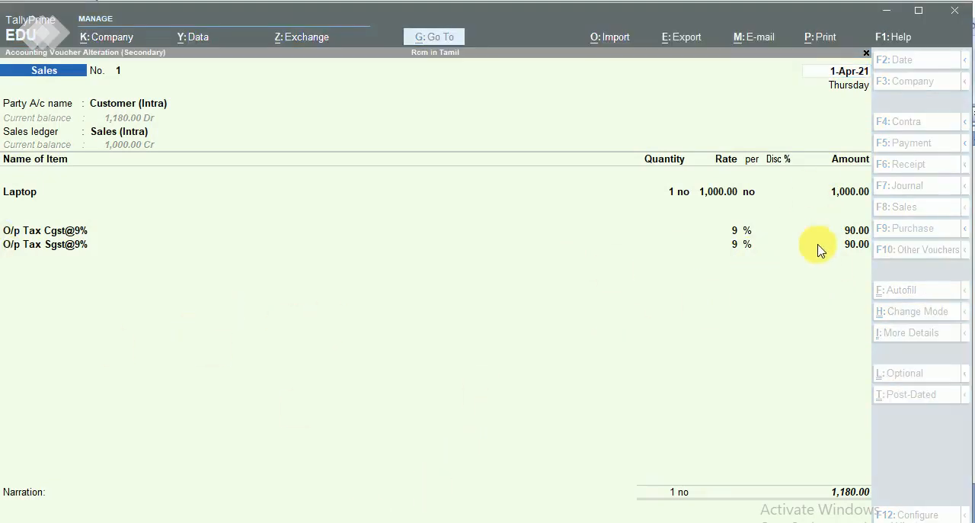
left_click(521, 356)
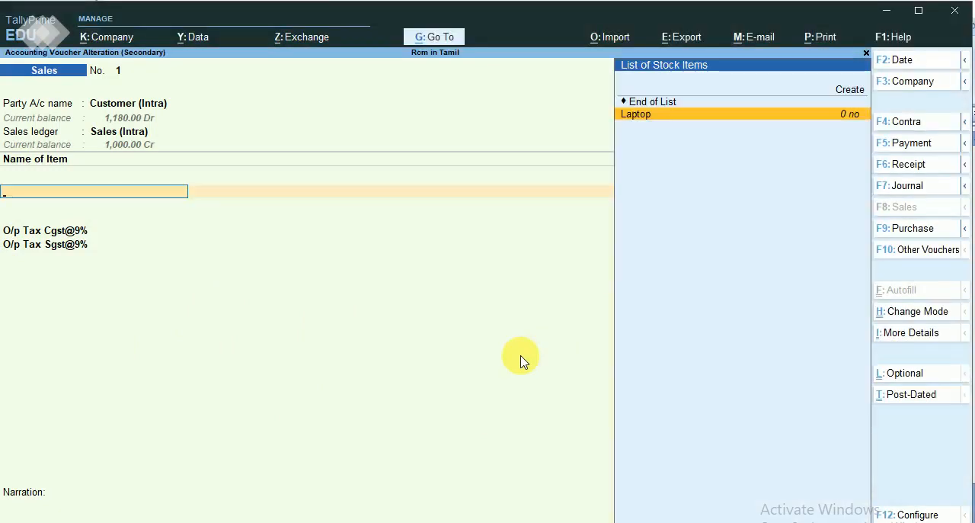
key("Escape")
key("y")
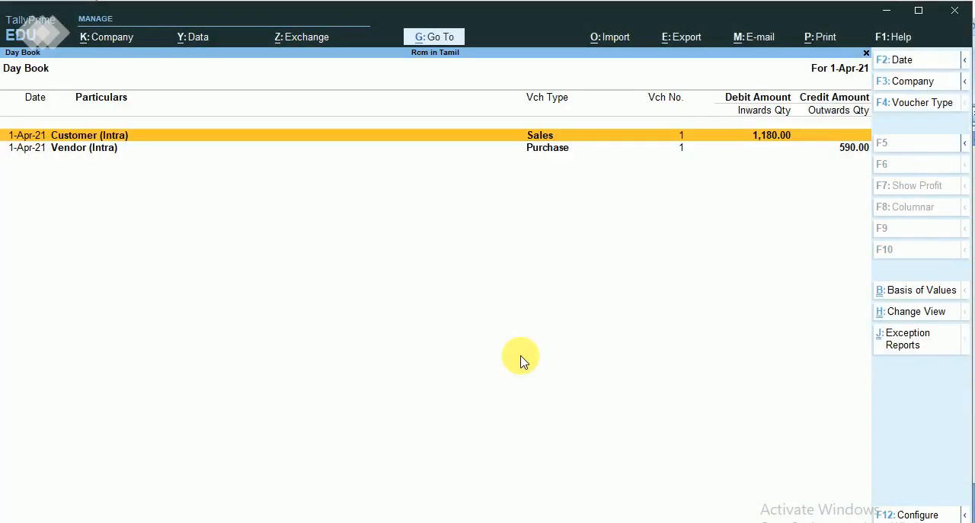
Review the Vendor (Intra) purchase voucher in the Day Book and return to the Gateway of Tally.
key("Down")
key("Return")
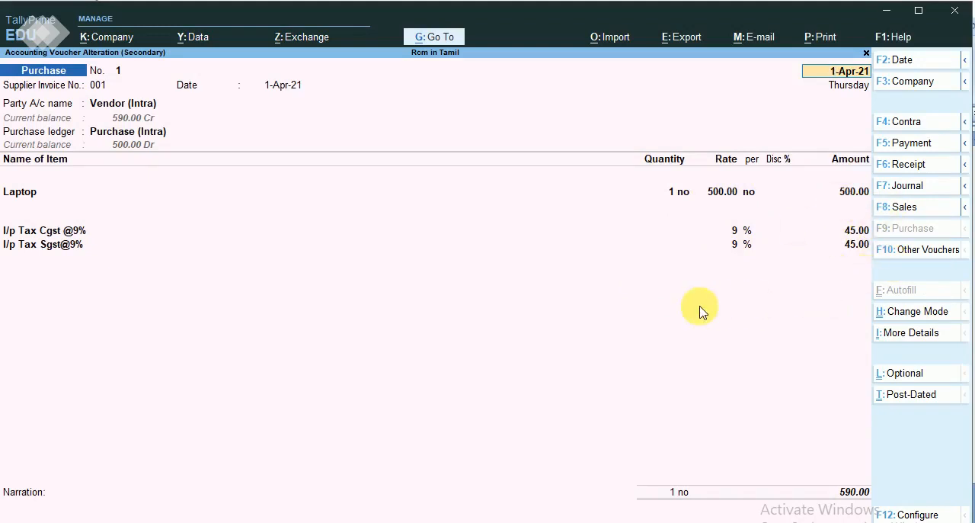
left_click(503, 311)
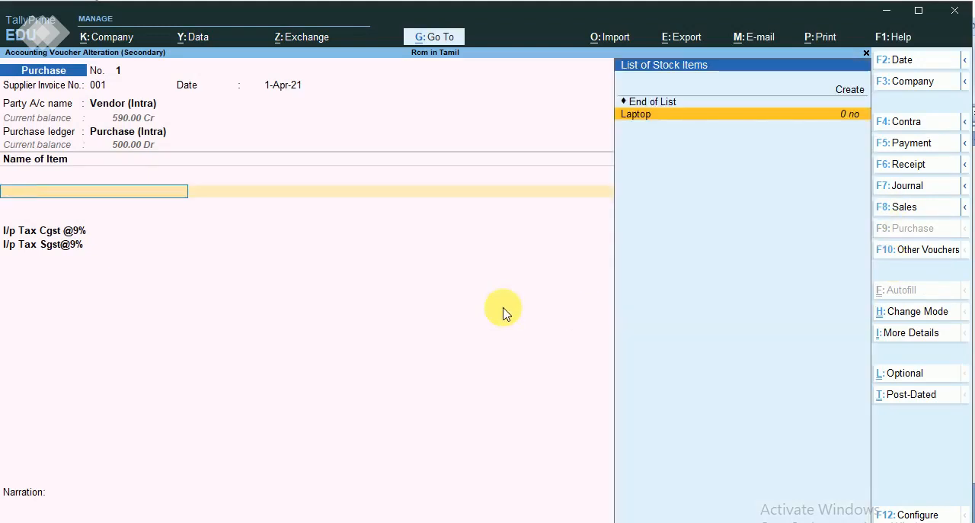
key("Escape")
key("y")
key("Escape")
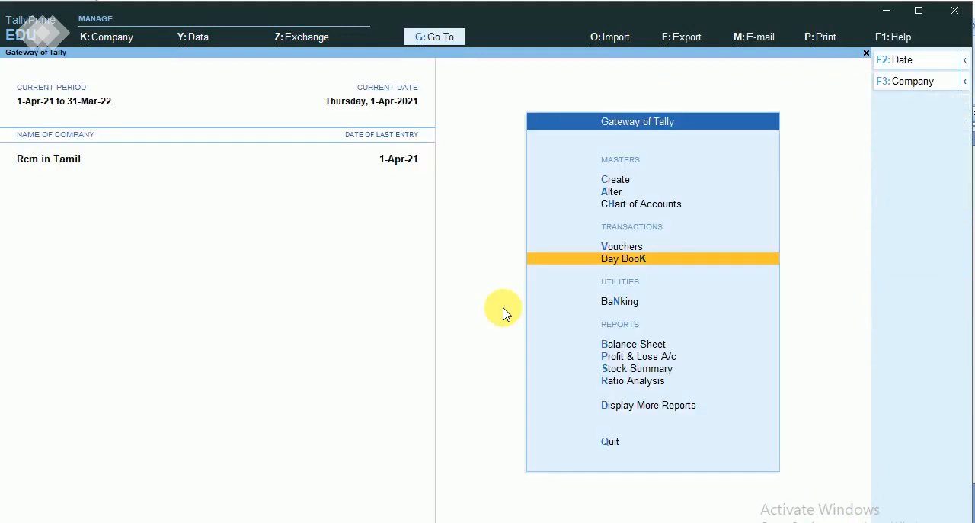
key("Down")
key("Down")
key("Down")
key("Down")
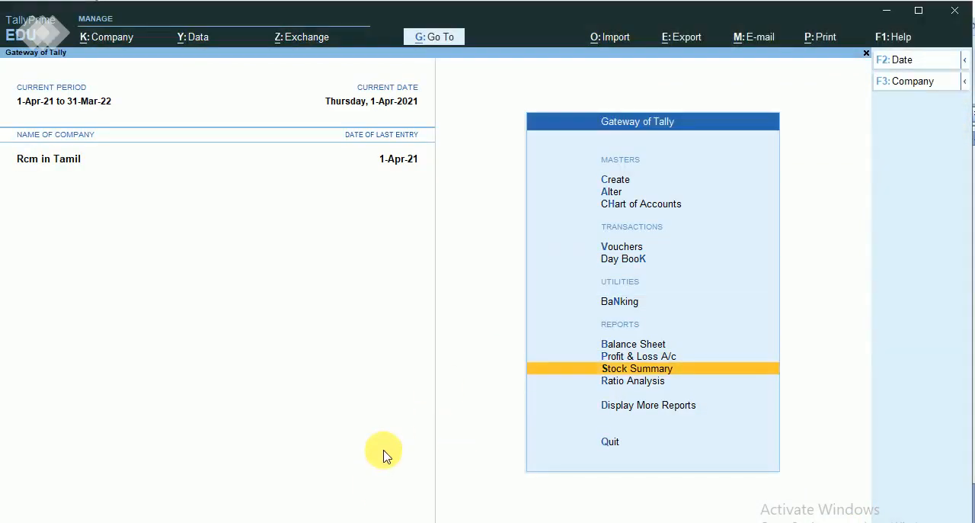
left_click(383, 521)
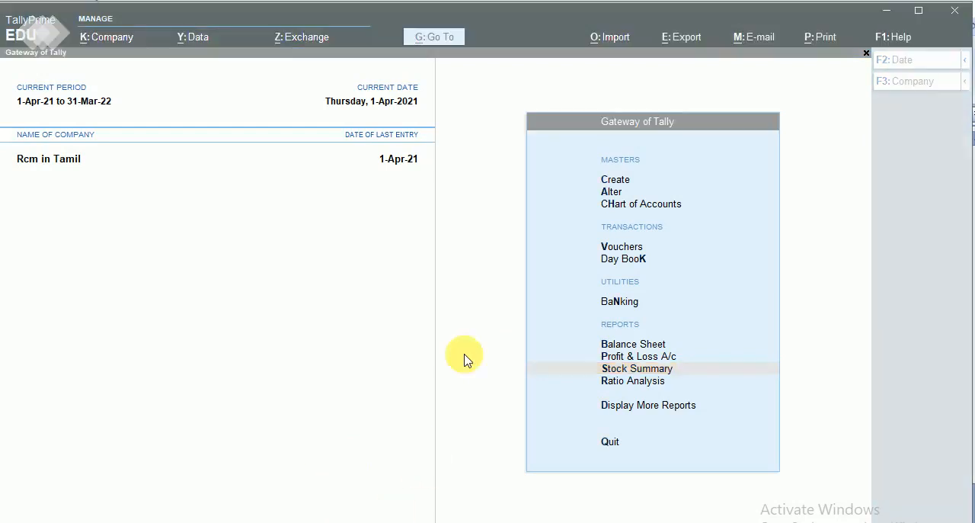
left_click(468, 305)
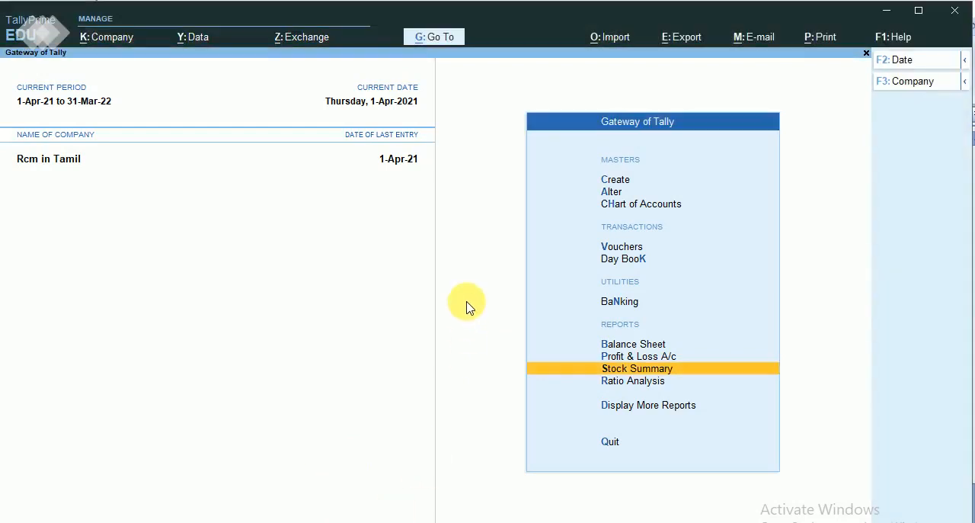
Begin creating a new ledger master and name it Vendor (Urd), leaving the alias blank.
key("Up")
key("Up")
key("Down")
key("Down")
key("Down")
key("Down")
key("Down")
key("Down")
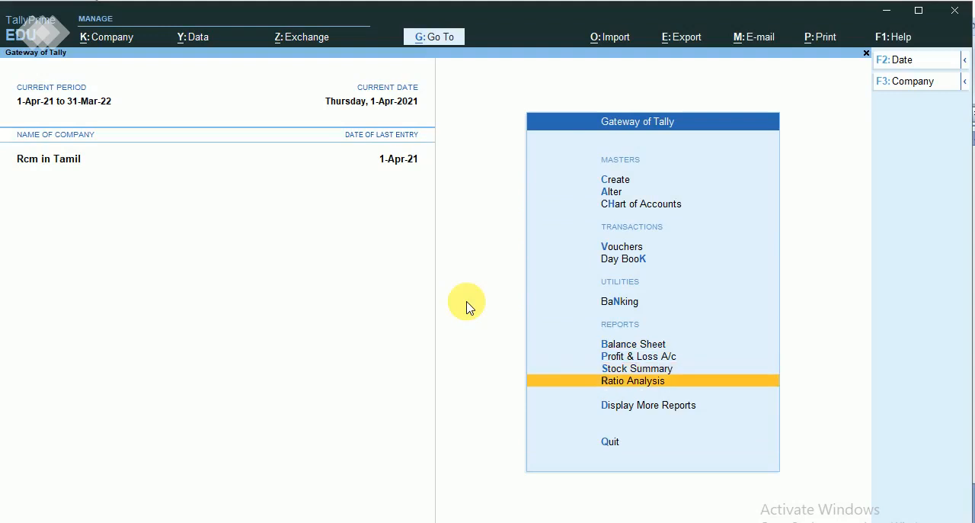
key("Return")
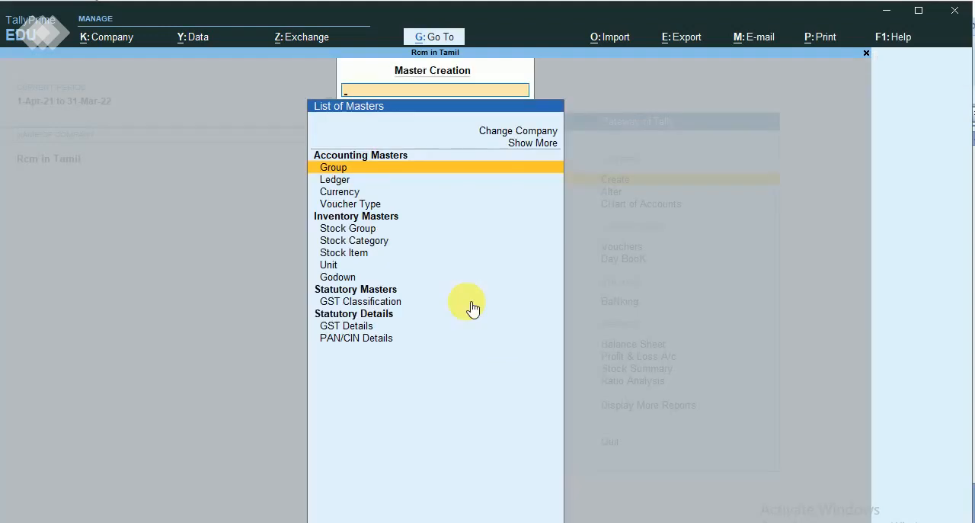
key("Down")
key("Return")
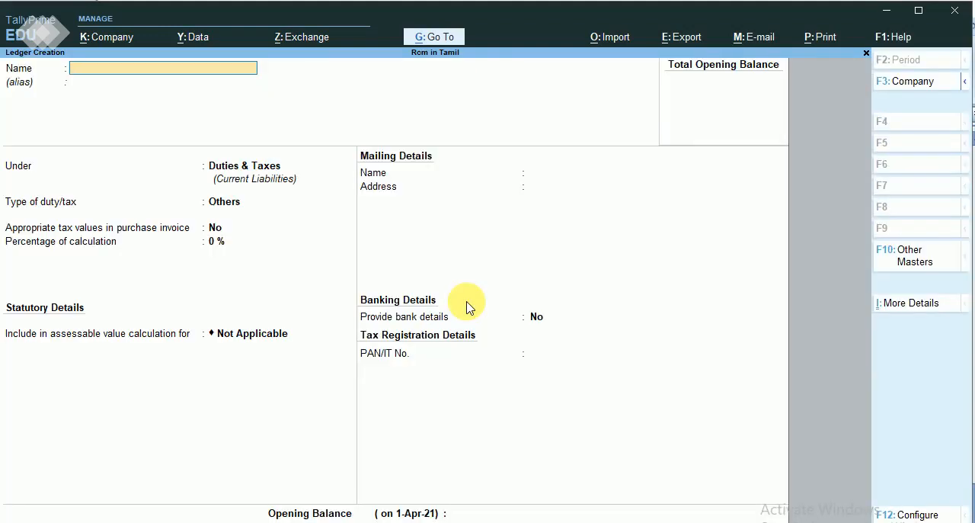
type("Vendor (Ur")
key("Return")
key("Return")
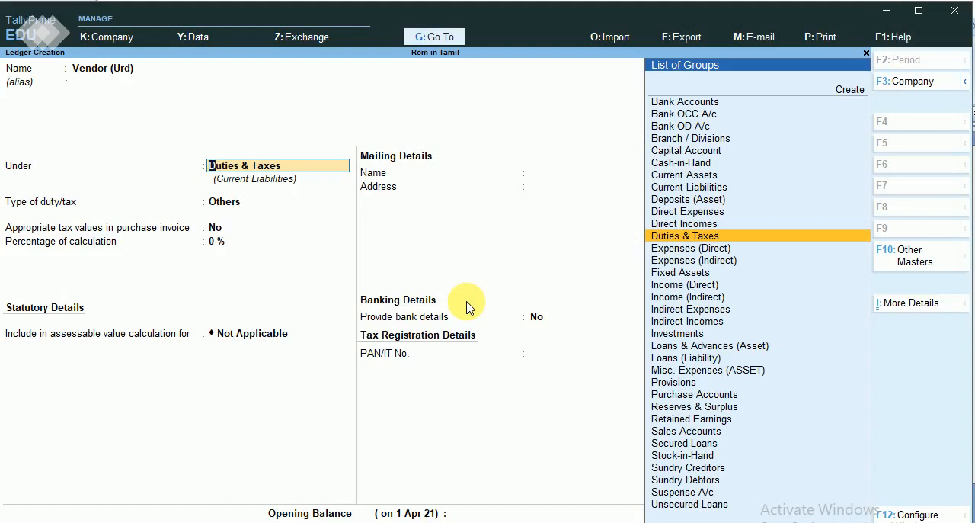
Place the Vendor (Urd) ledger under the Sundry Creditors group.
type("S")
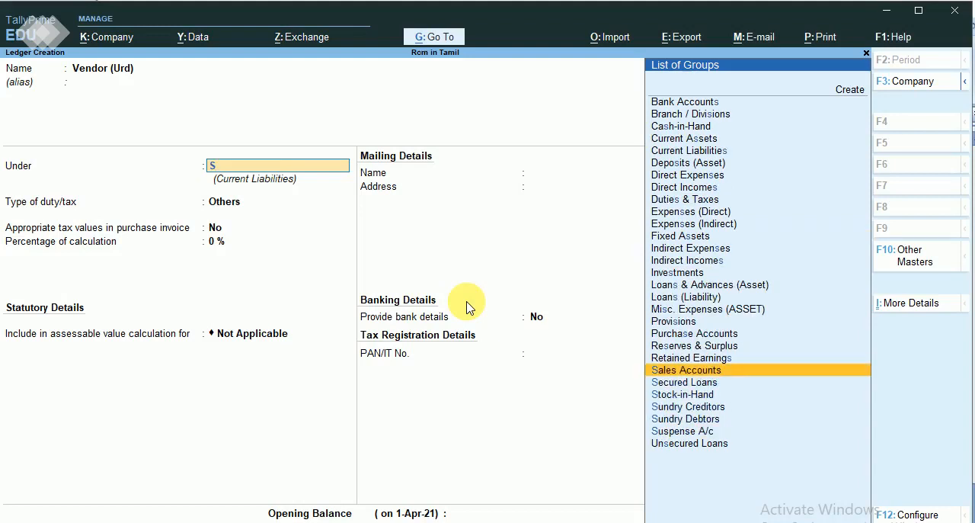
key("Down")
key("Down")
key("Down")
key("Return")
key("Return")
key("Return")
key("Return")
key("Return")
key("Return")
key("Return")
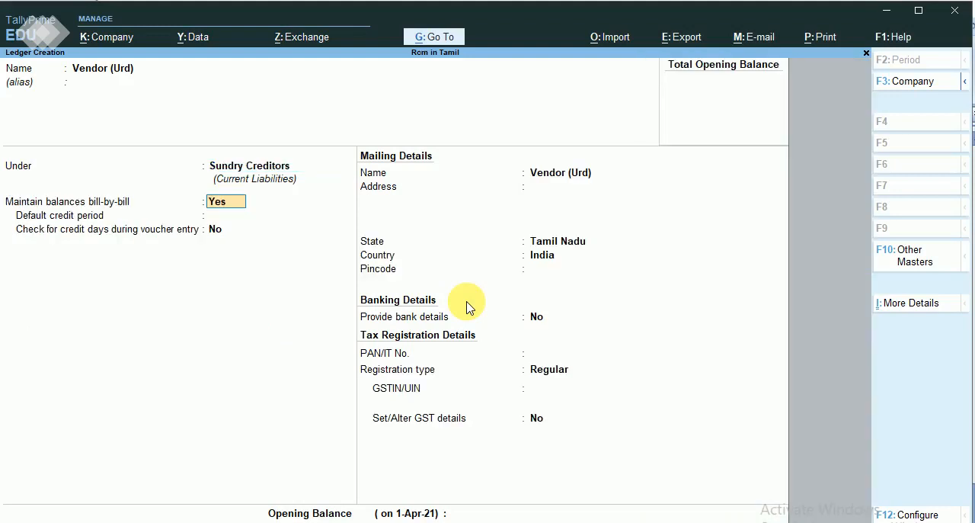
Keep bill-by-bill balances and no bank details for Vendor (Urd), and set its registration type to Unregistered.
key("Return")
key("Return")
key("Return")
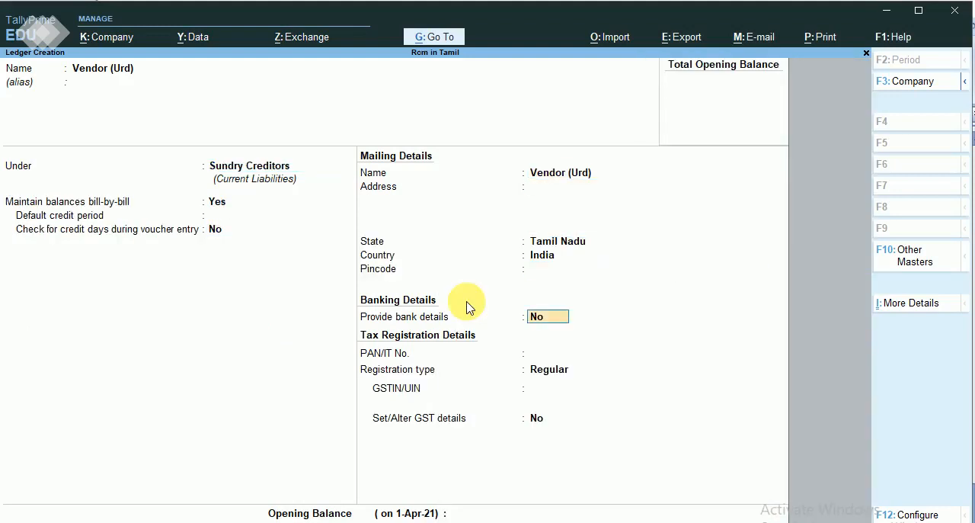
key("Down")
key("Return")
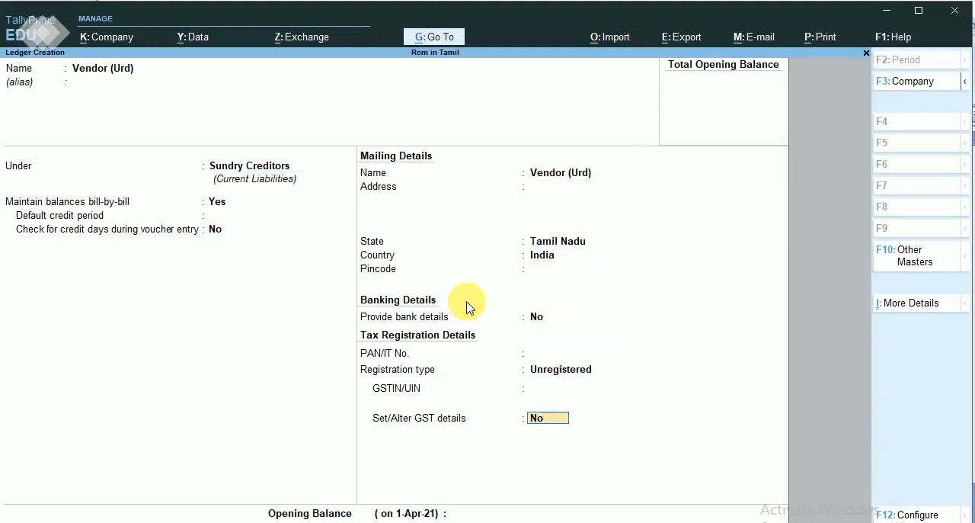
Set Set/Alter GST details to Yes for Vendor (Urd), accept the GST details, and save the ledger without an opening balance.
type("y")
key("Return")
key("Return")
key("Return")
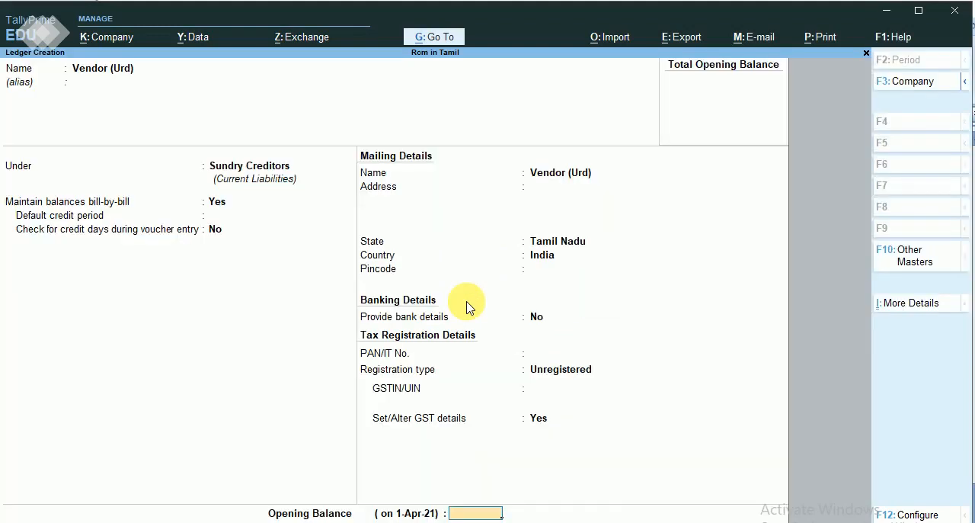
key("Return")
key("Return")
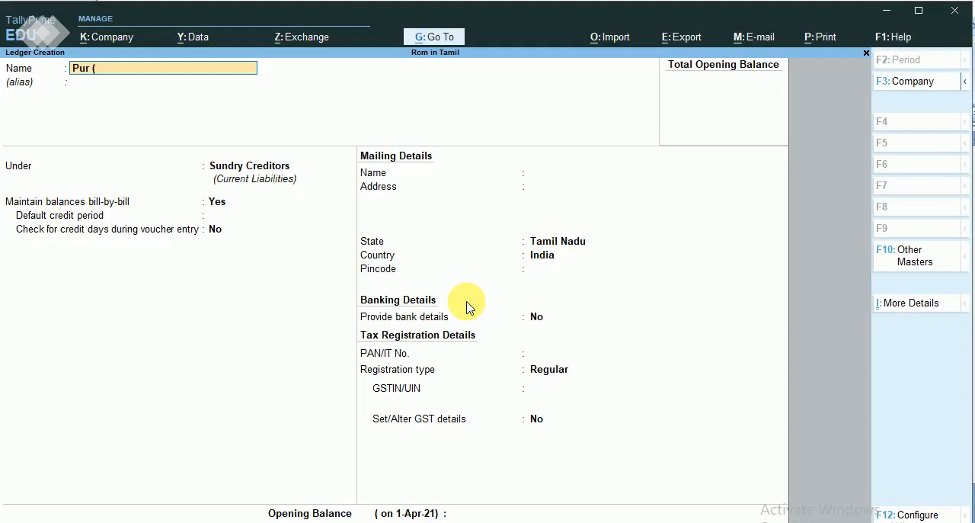
Name the next ledger Pur (Urd) and place it under Purchase Accounts.
type("Pur (Urd)")
key("Return")
key("Return")
type("Pur")
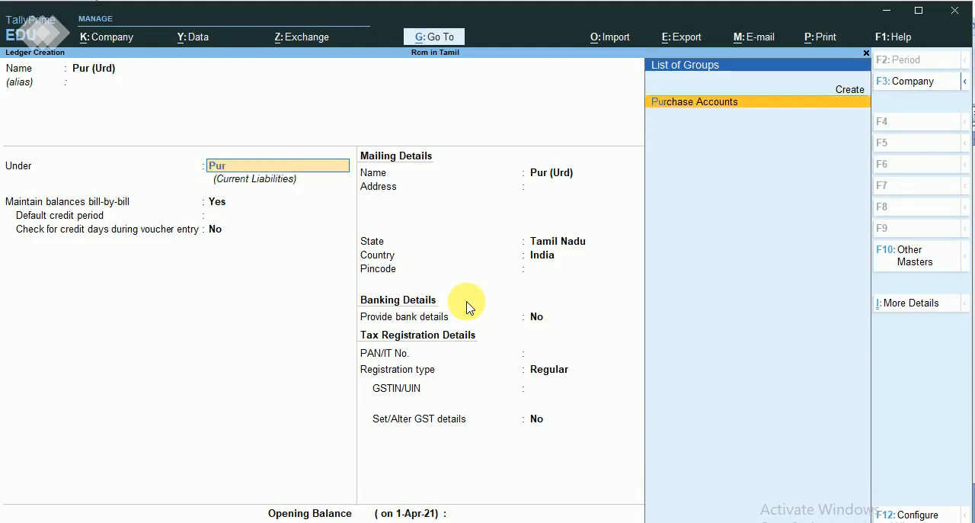
key("Return")
Keep GST applicable for the Pur (Urd) ledger and set Set/Alter GST Details to Yes.
key("Return")
key("Return")
key("Return")
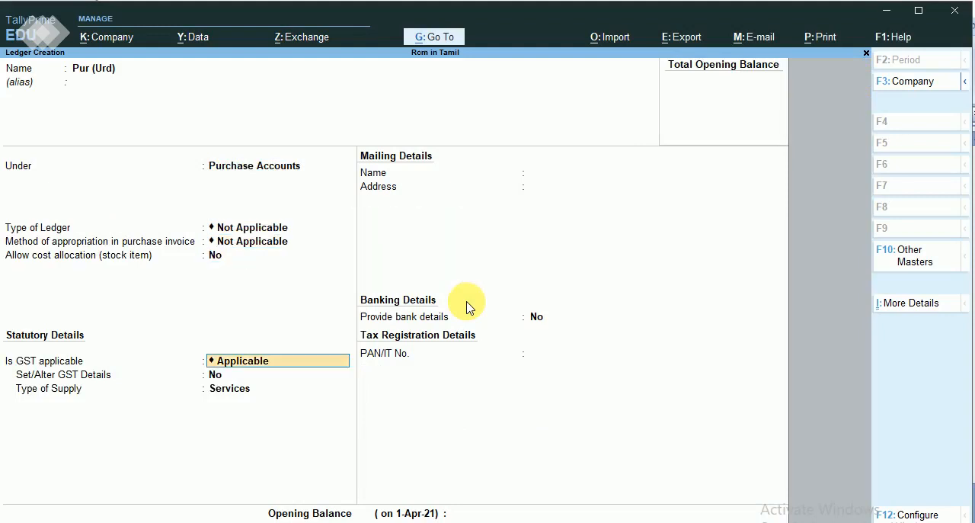
key("Return")
type("y")
Choose a Purchase From Unregistered Dealer nature of transaction for Pur (Urd) and set the type of supply to Goods.
key("Return")
key("Return")
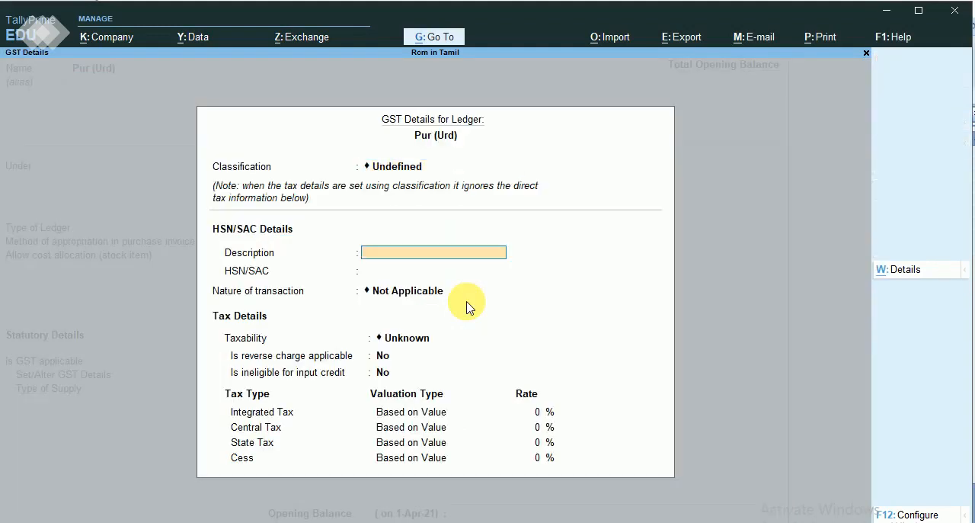
key("Return")
key("Return")
key("Down")
key("Down")
key("Down")
key("Down")
key("Down")
key("Down")
key("Down")
key("Down")
key("Down")
key("Down")
key("Down")
key("Down")
key("Down")
key("Down")
key("Down")
key("Down")
key("Down")
key("Down")
key("Down")
key("Down")
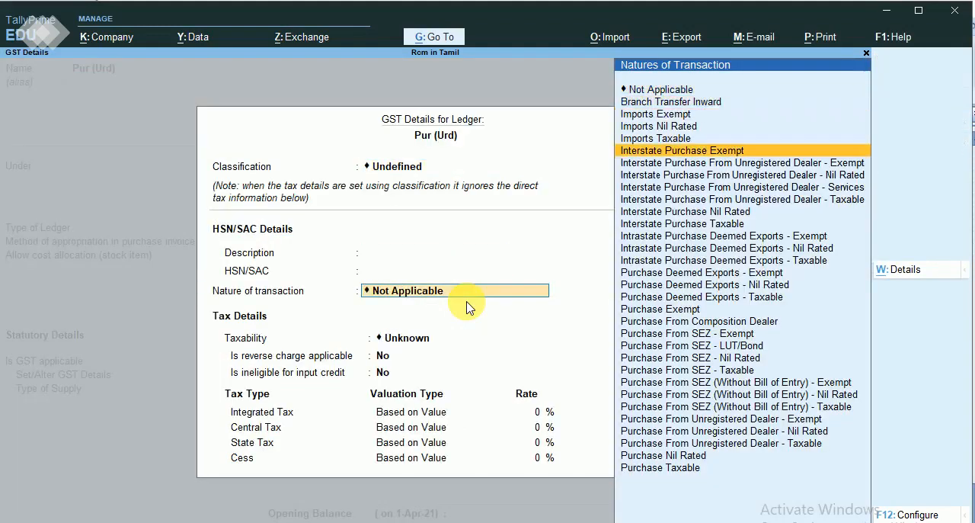
key("Down")
key("Down")
key("Down")
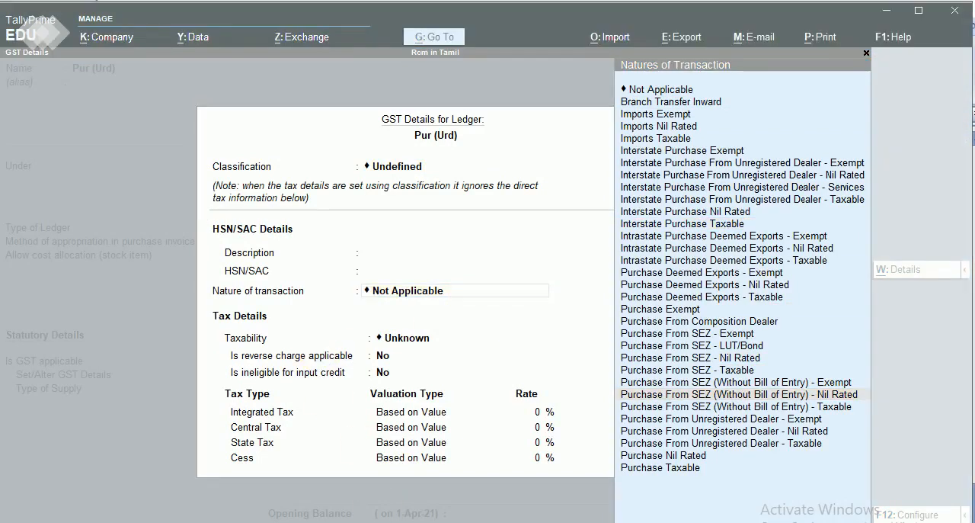
left_click(696, 438)
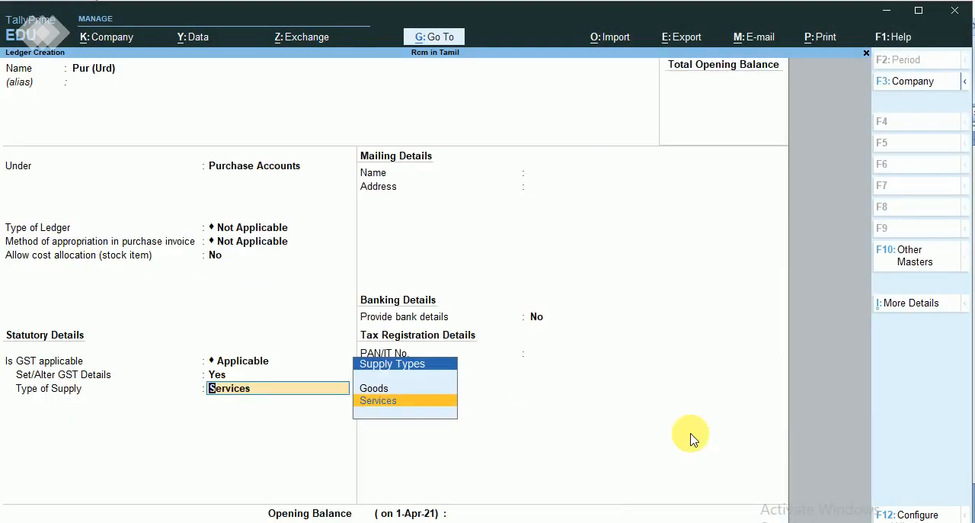
key("Up")
key("Return")
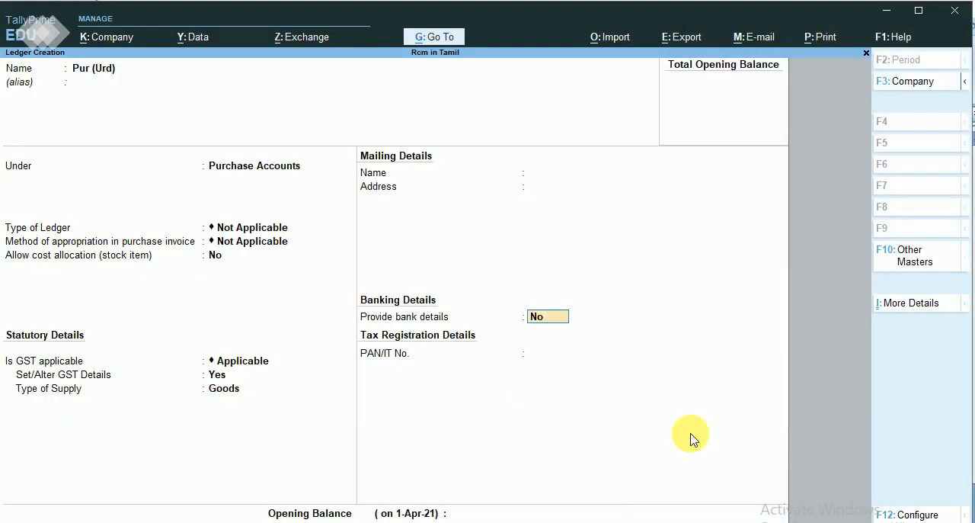
Save the Pur (Urd) ledger without bank details or opening balance and return to the Gateway of Tally.
key("Return")
key("Return")
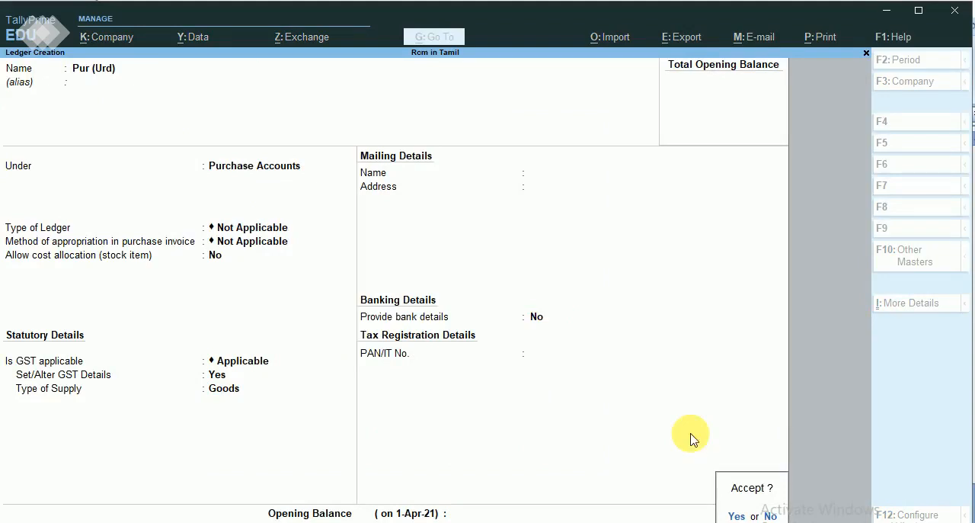
key("Return")
key("Escape")
key("Escape")
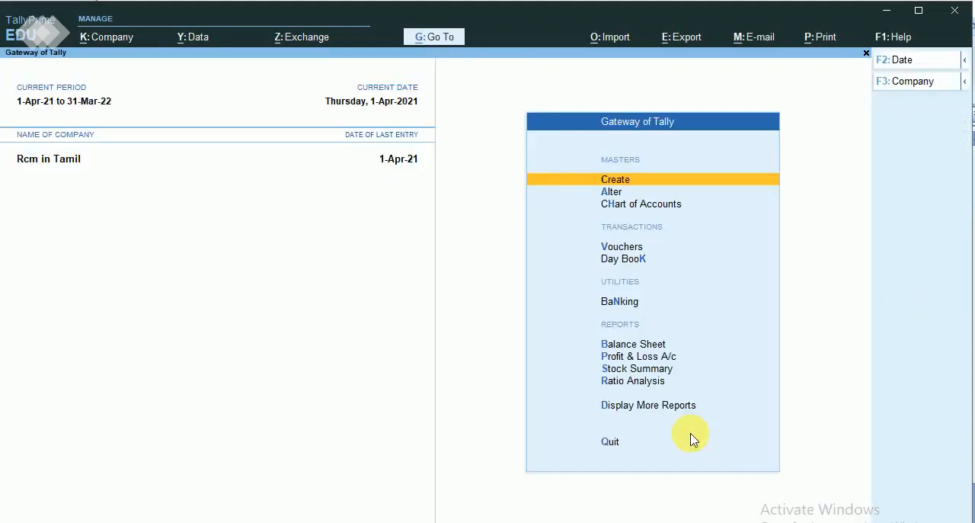
Start a new purchase voucher with supplier invoice number 002 dated 1-Apr-21.
key("Down")
key("Down")
key("Down")
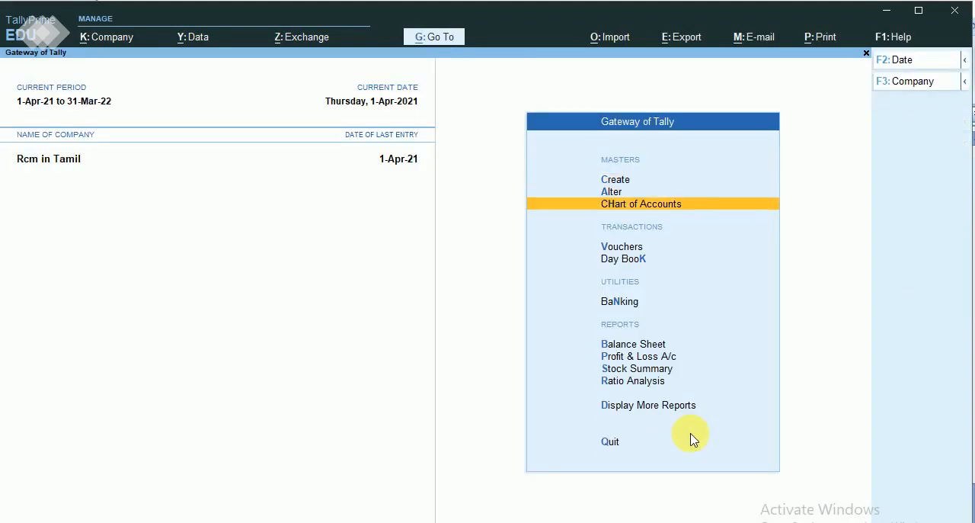
key("Return")
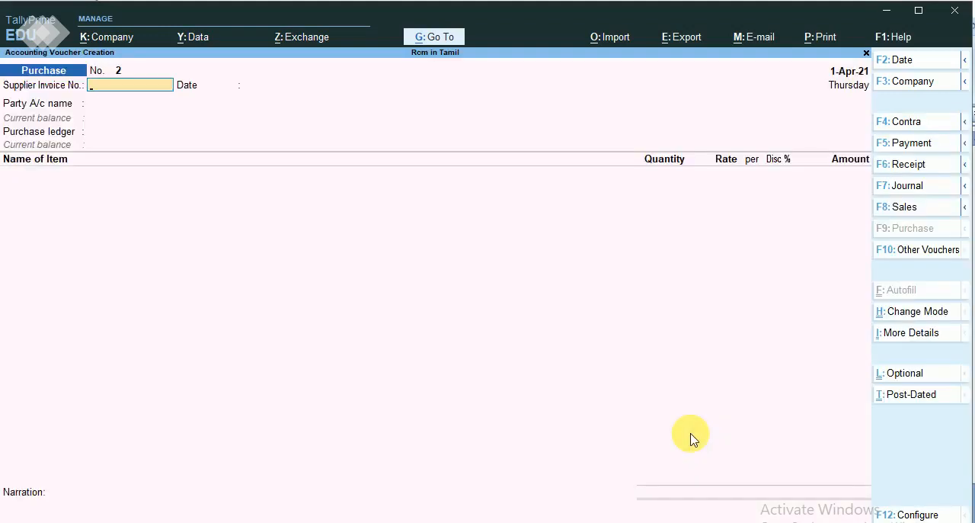
type("002")
key("Return")
key("Return")
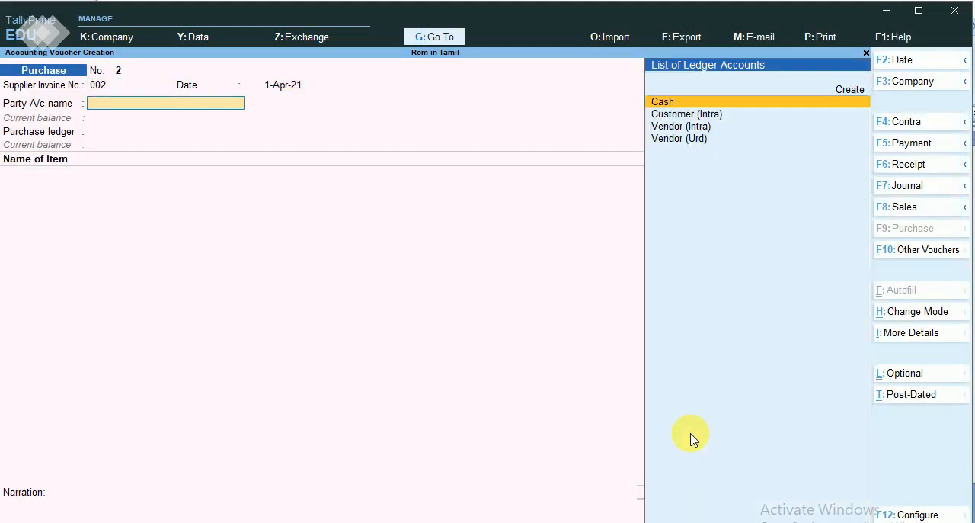
Select Vendor (Urd) as the party account of the purchase voucher.
key("Down")
key("Down")
key("Down")
key("Return")
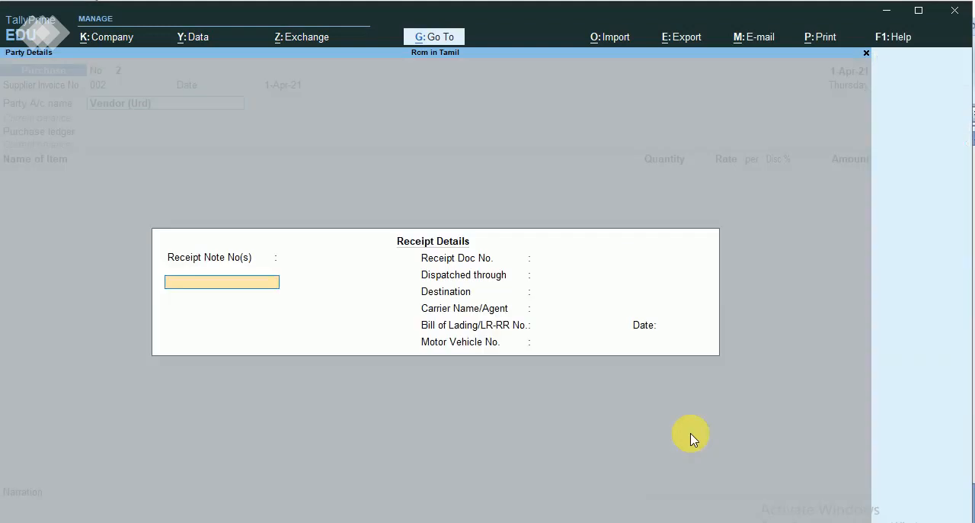
Leave the receipt details blank and choose Purchase (Intra) as the purchase ledger.
key("Return")
key("Return")
key("Return")
key("Return")
key("Return")
key("Return")
key("Return")
key("Return")
key("Return")
key("Return")
key("Return")
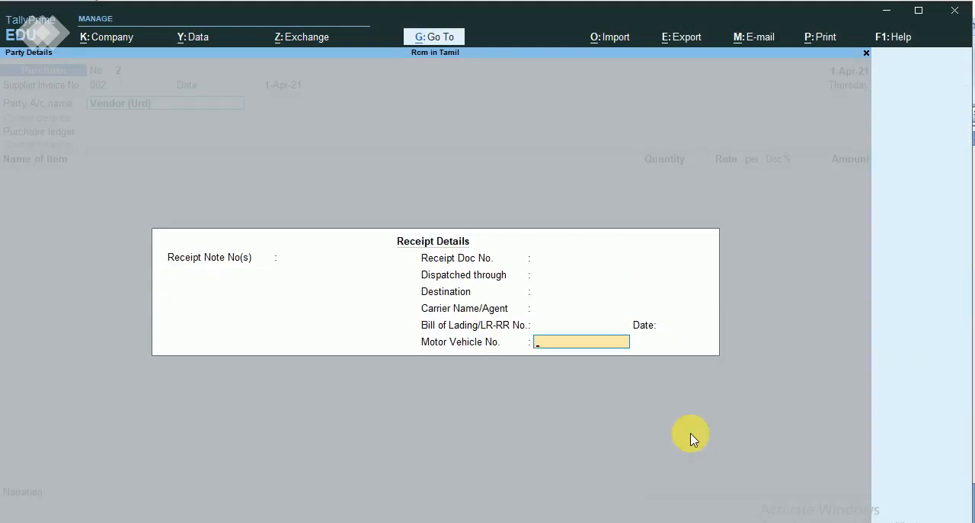
key("Return")
key("Return")
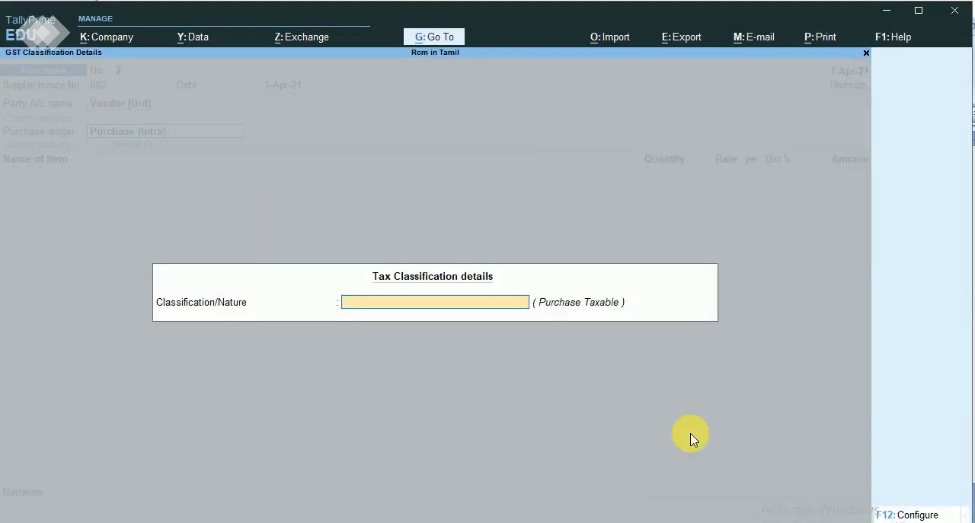
Set the voucher's tax classification to Purchase From Unregistered Dealer - Nil Rated.
key("space")
key("Down")
key("Down")
key("Down")
key("Down")
key("Down")
key("Down")
key("Down")
key("Down")
key("Down")
key("Down")
key("Down")
key("Down")
key("Down")
key("Down")
key("Down")
key("Down")
key("Down")
key("Down")
key("Down")
key("Down")
key("Down")
key("Down")
key("Down")
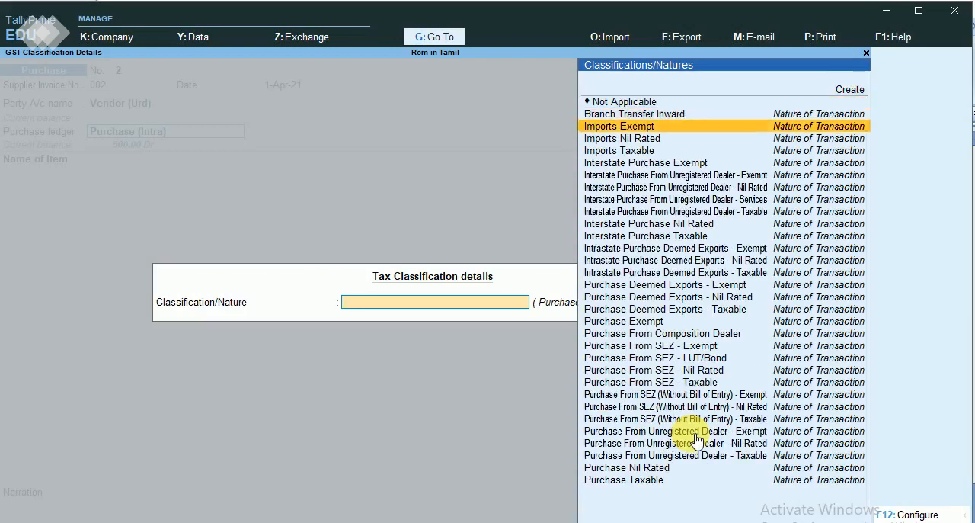
key("Up")
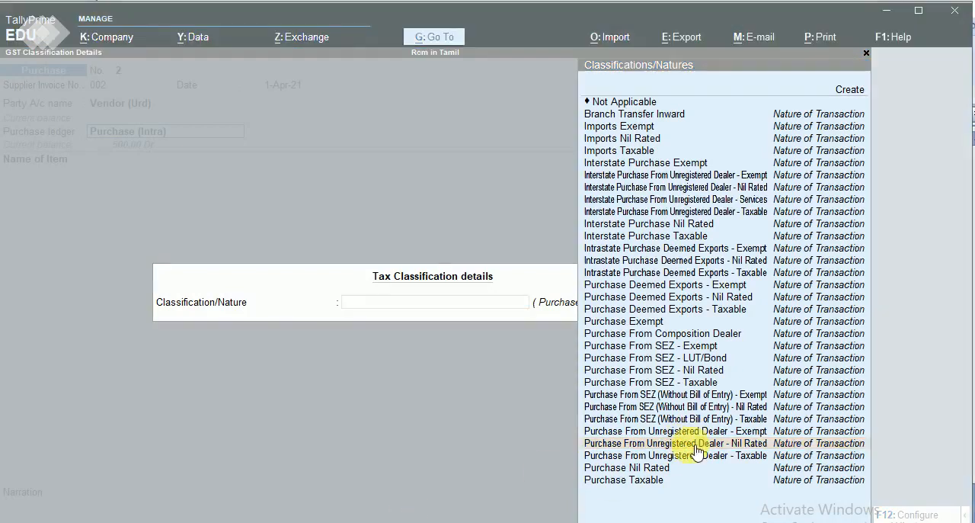
left_click(670, 444)
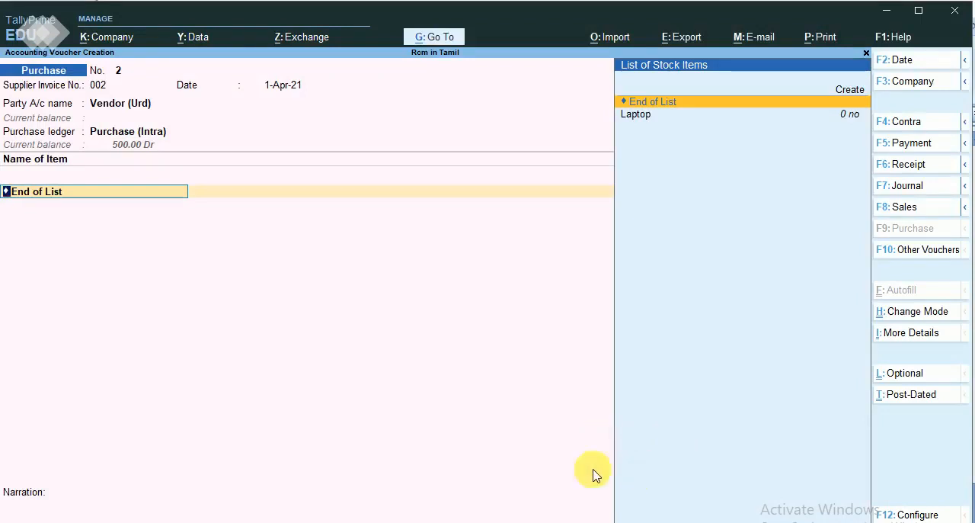
Add the stock item Laptop to the purchase voucher with quantity 1 no at a rate of 500.
left_click(461, 521)
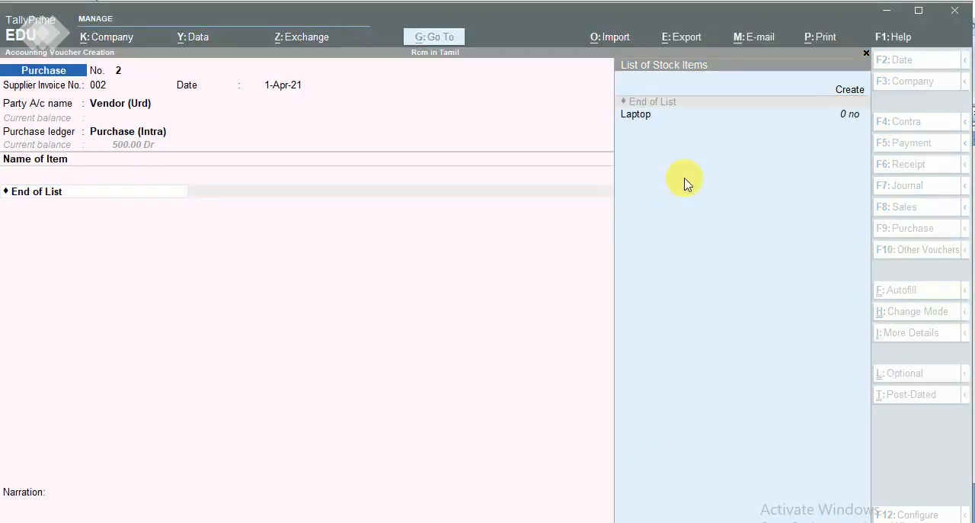
left_click(644, 124)
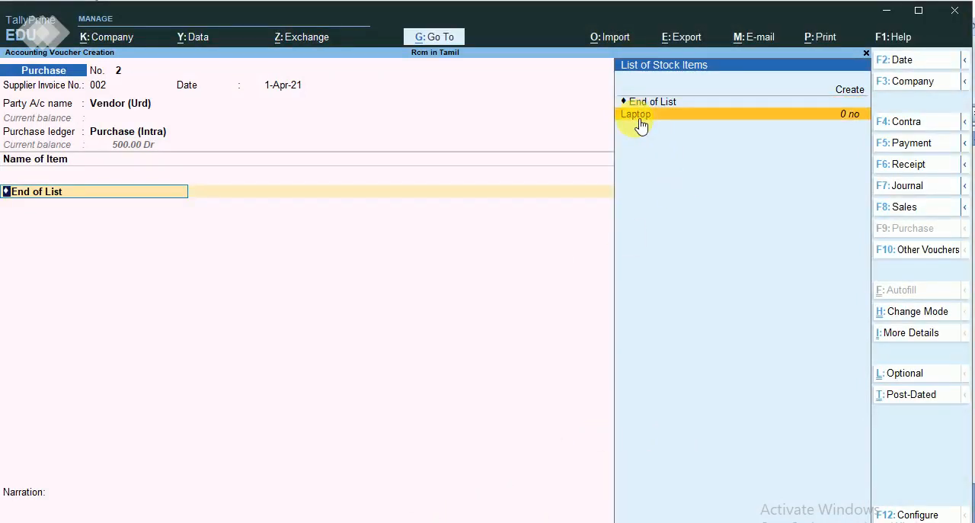
left_click(639, 115)
key("Return")
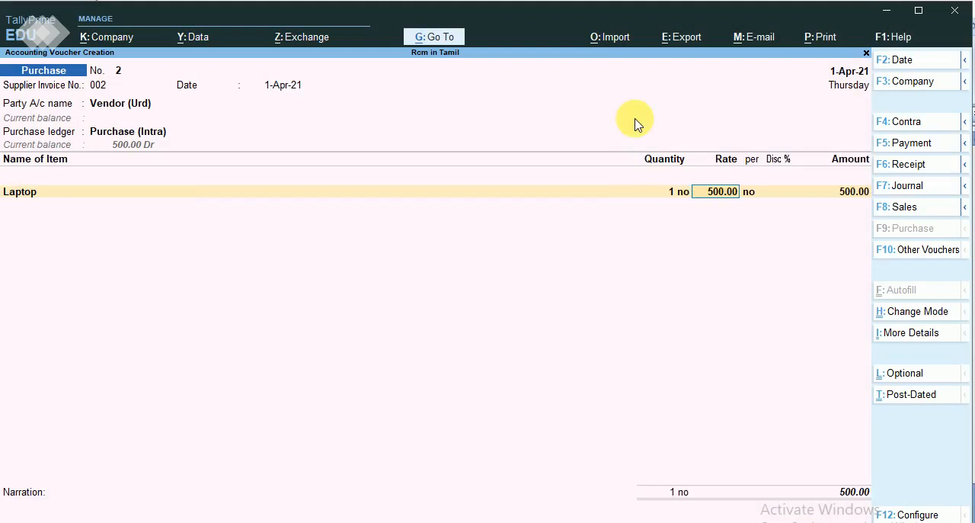
key("Return")
Save the purchase voucher without tax ledgers or narration and return to the Gateway of Tally.
key("Return")
key("Return")
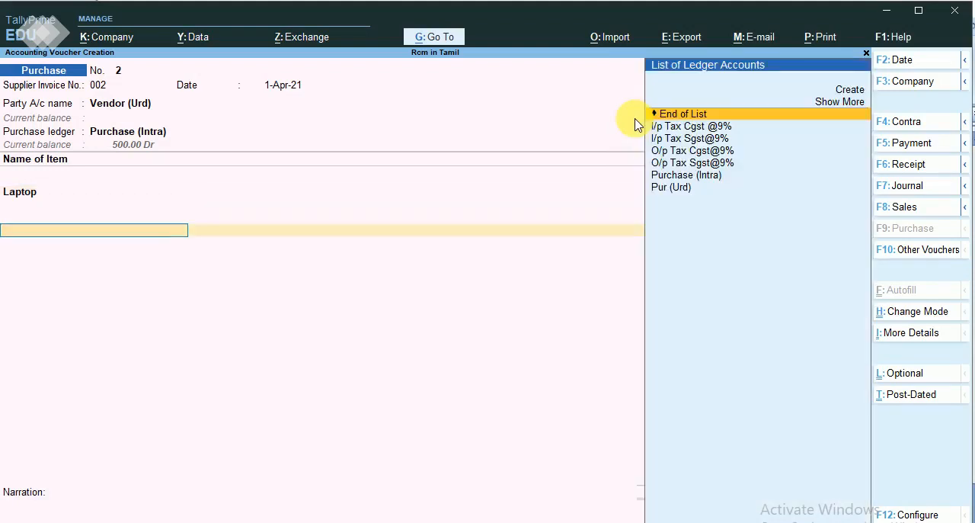
key("Return")
key("Return")
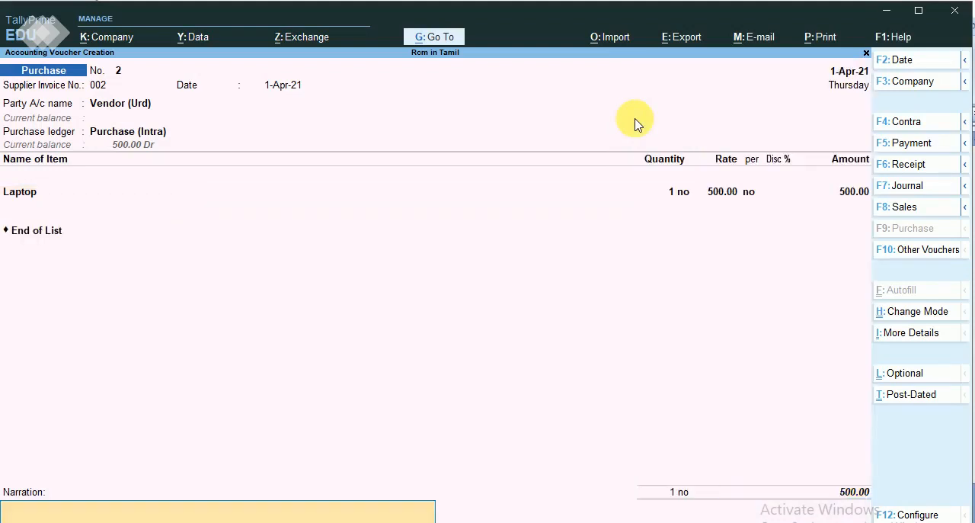
key("Return")
key("y")
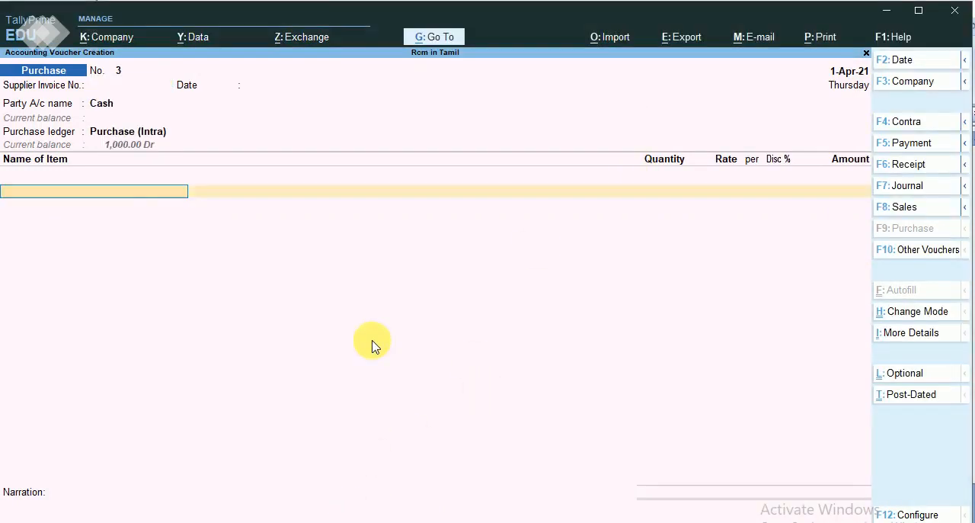
key("Escape")
key("y")
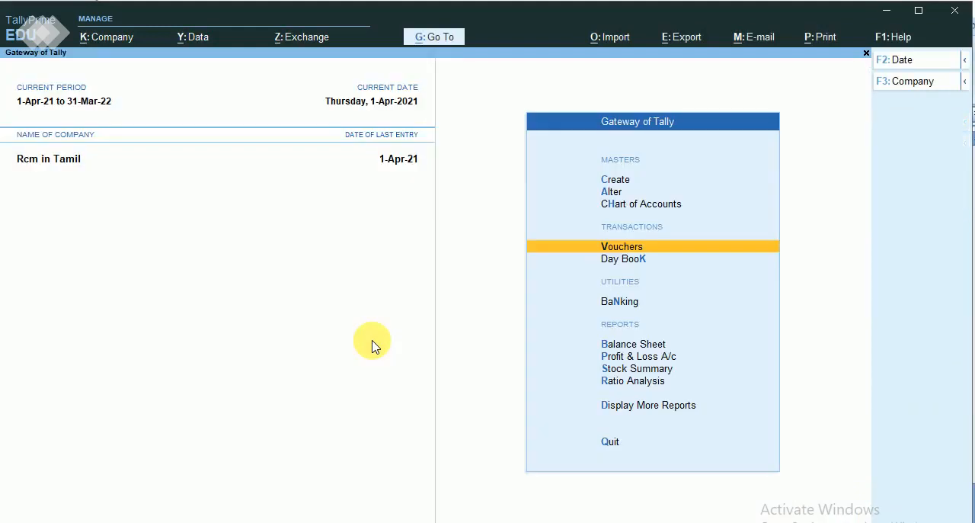
Open the GSTR-2 report from the GST reports.
key("Down")
key("Down")
key("Down")
key("Down")
key("Down")
key("Down")
key("Down")
key("Down")
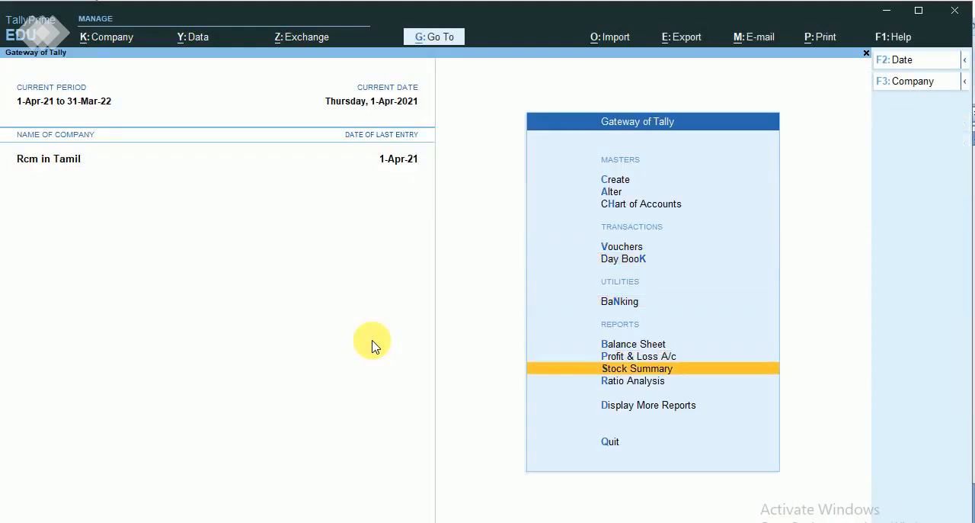
key("Up")
key("Return")
key("Down")
key("Down")
key("Down")
key("Down")
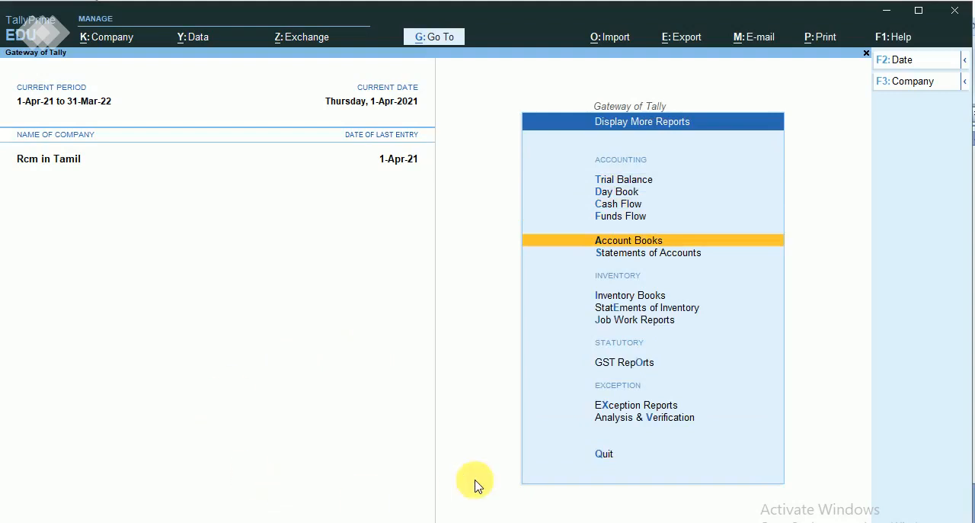
key("Down")
key("Down")
key("Down")
key("Down")
key("Down")
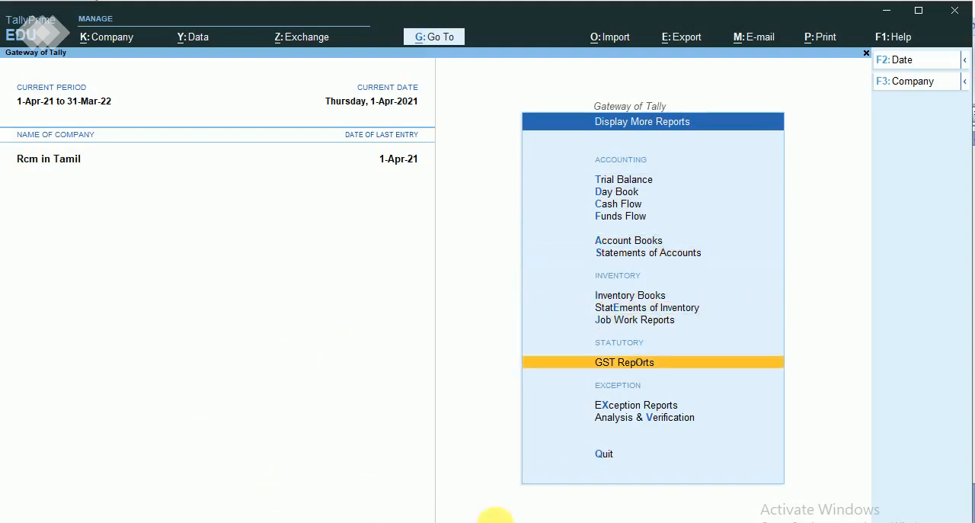
key("Return")
key("Down")
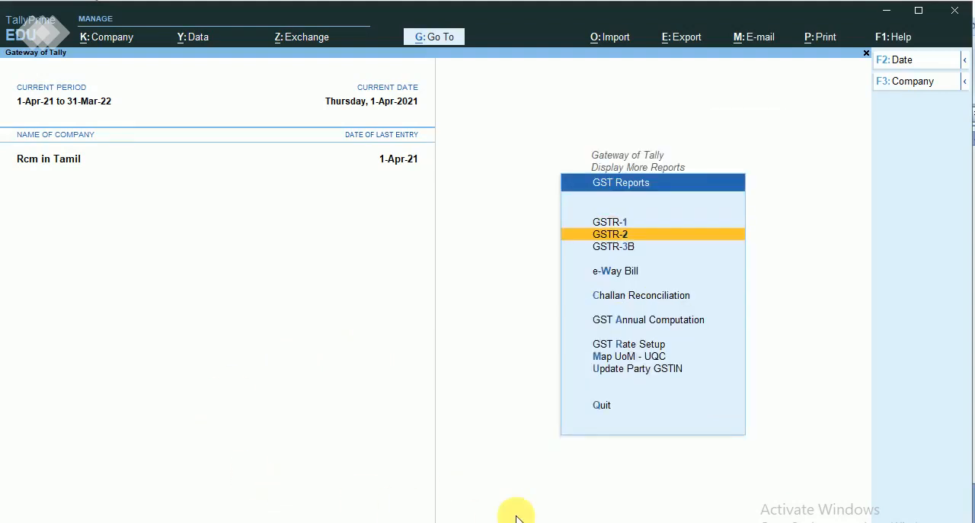
key("Return")
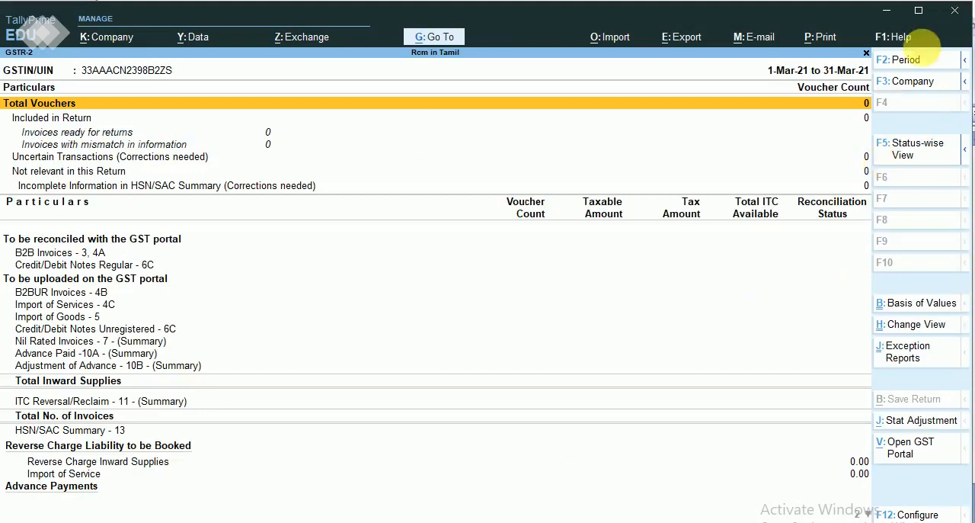
Set the GSTR-2 report period from 1-Apr-21 to 1-May-21.
left_click(920, 59)
type("1")
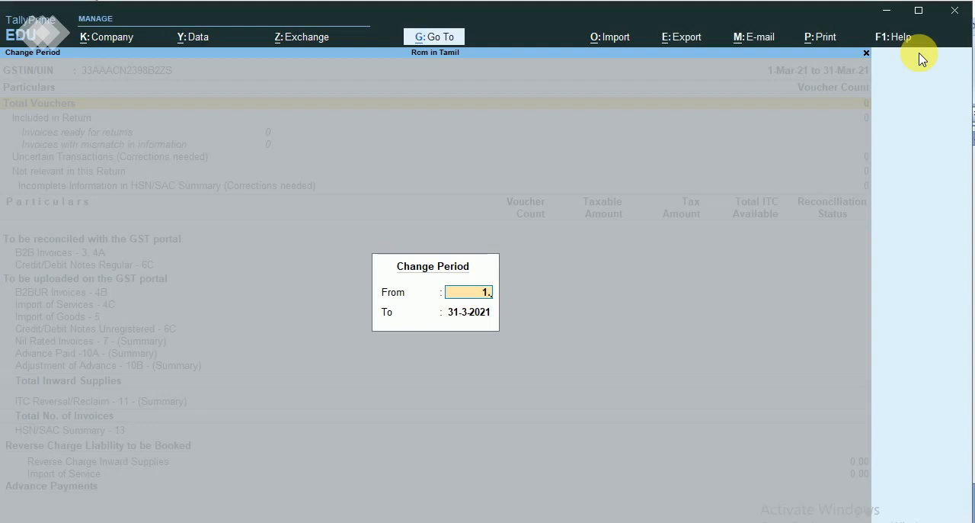
type(".4")
key("Return")
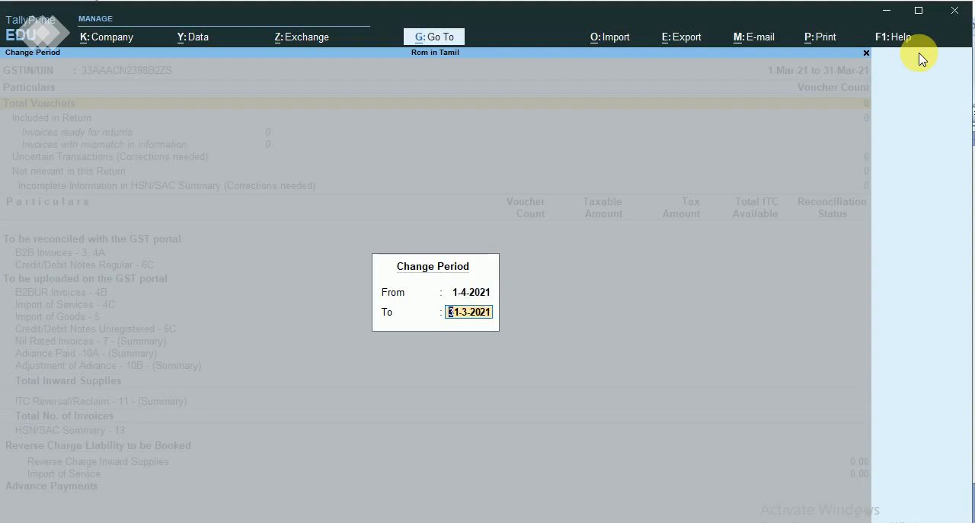
type("1.5")
key("Return")
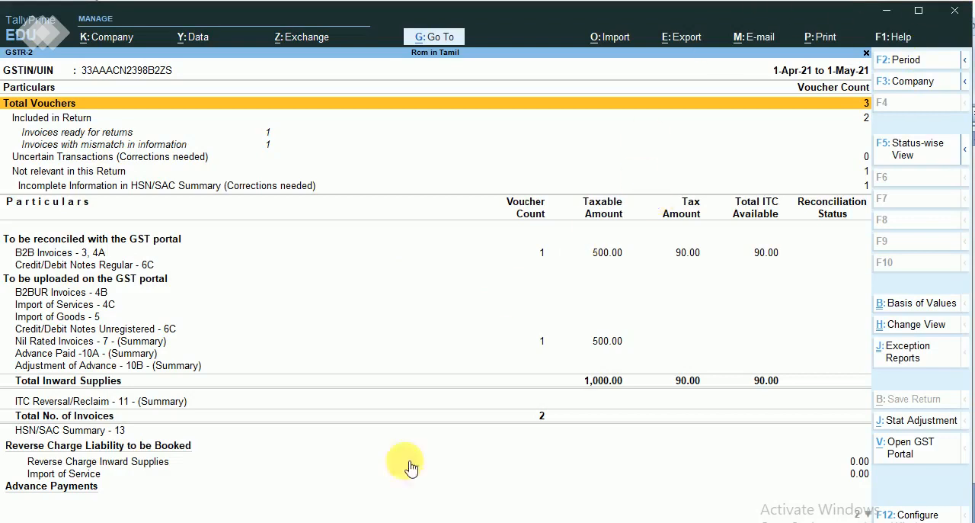
Compare the B2B Invoices tax in GSTR-2 with the April purchase tax in the rcm workbook in Excel, and return to TallyPrime.
left_click(364, 522)
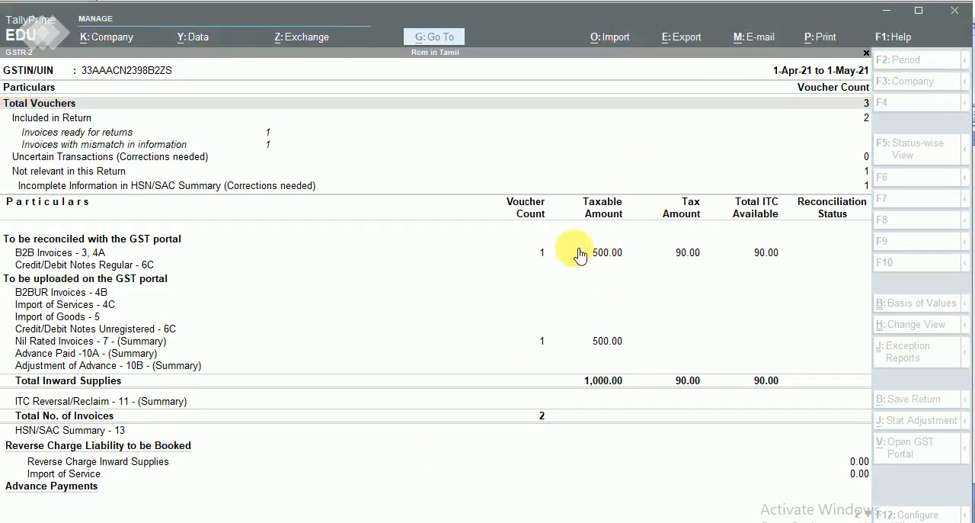
left_click(620, 258)
left_click(621, 258)
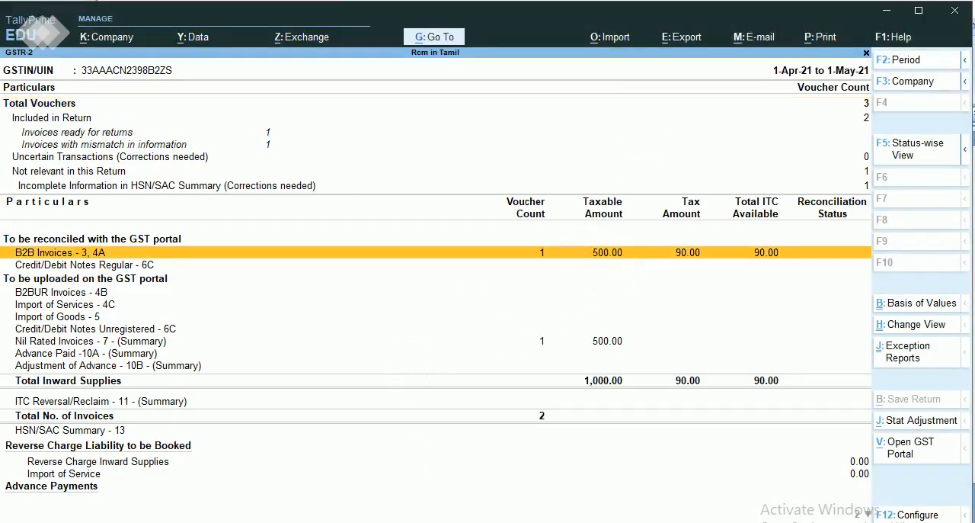
left_click(336, 522)
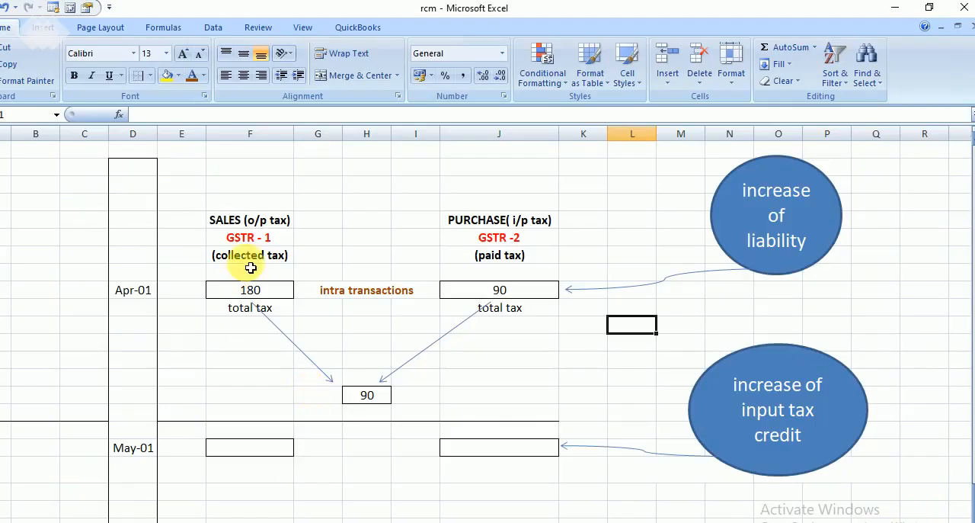
left_click(896, 10)
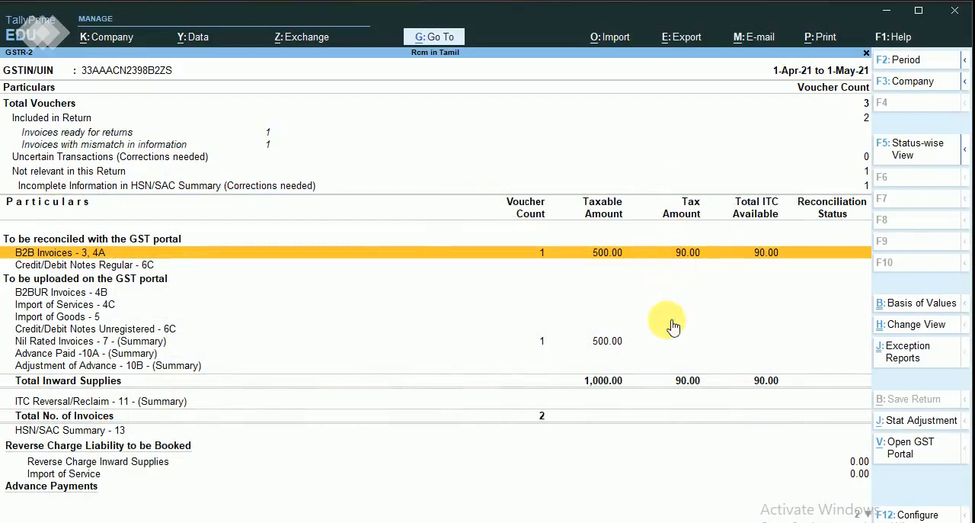
Examine the Nil Rated Invoices and reverse charge liability rows in GSTR-2, and return to the Gateway of Tally.
left_click(607, 341)
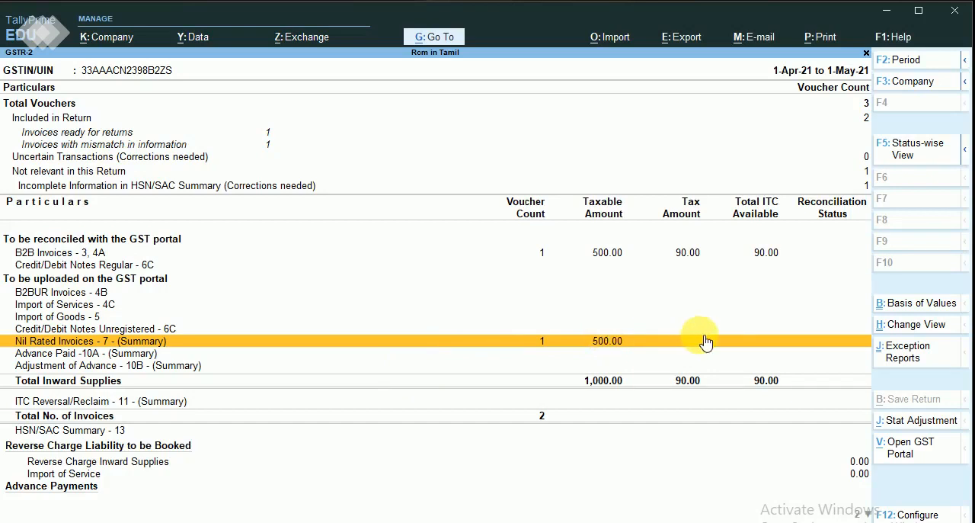
left_click(353, 522)
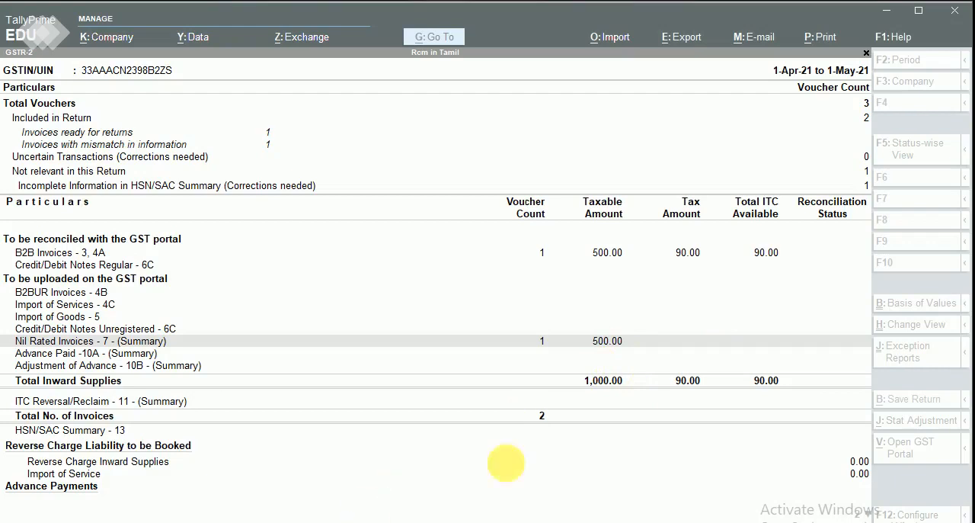
left_click(606, 452)
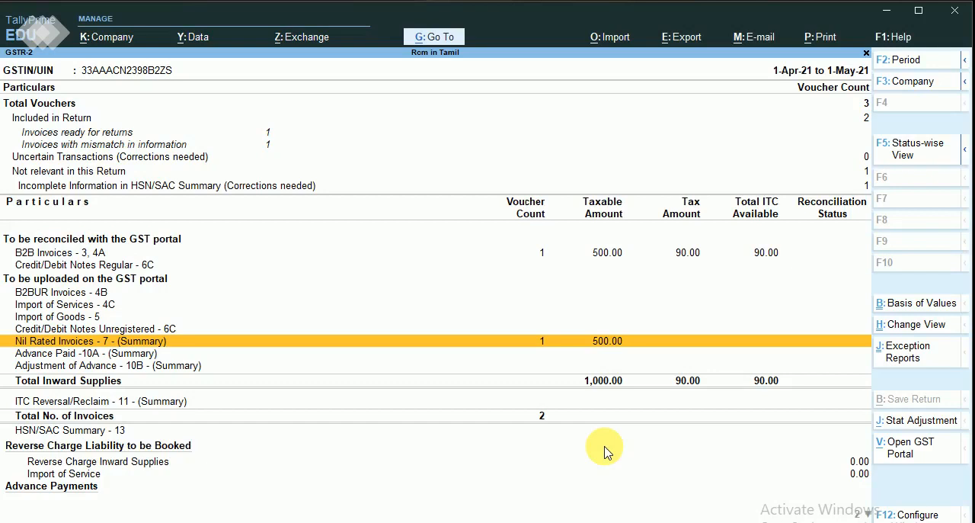
left_click(388, 522)
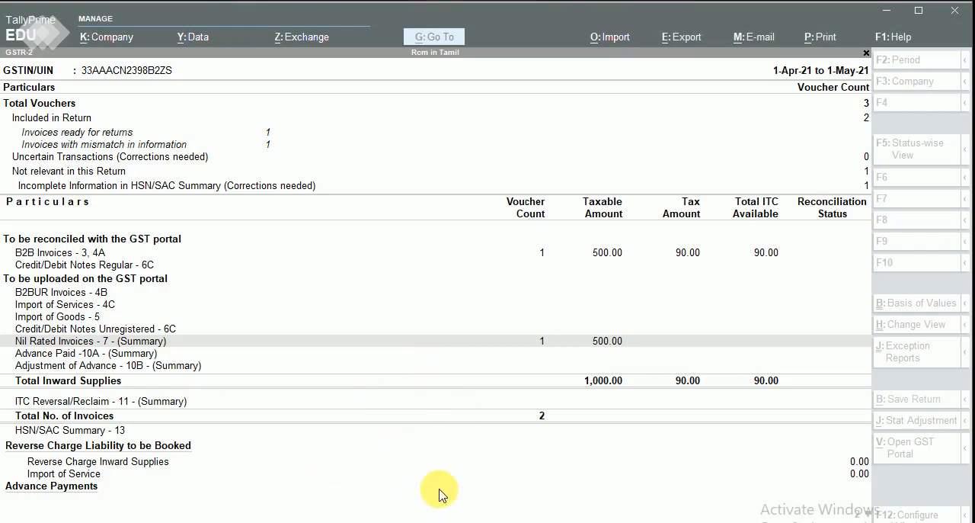
left_click(378, 486)
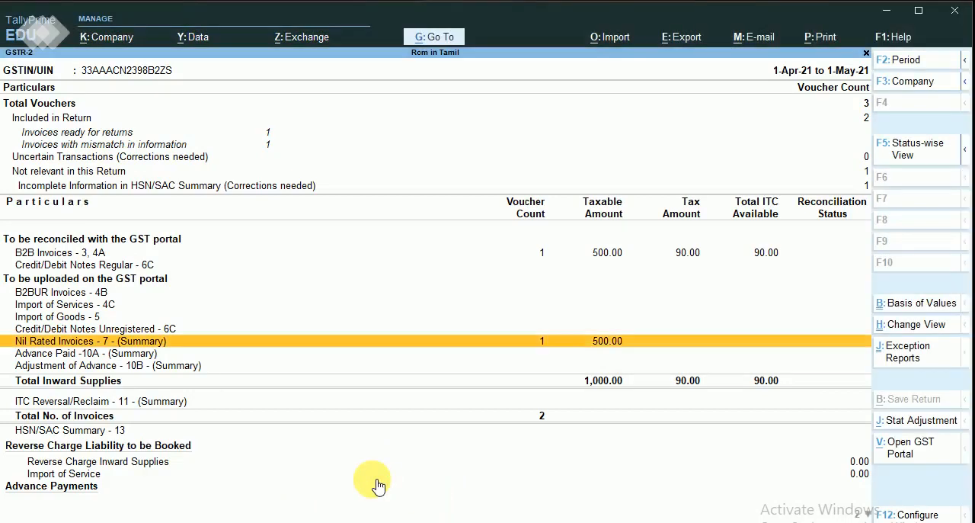
key("Escape")
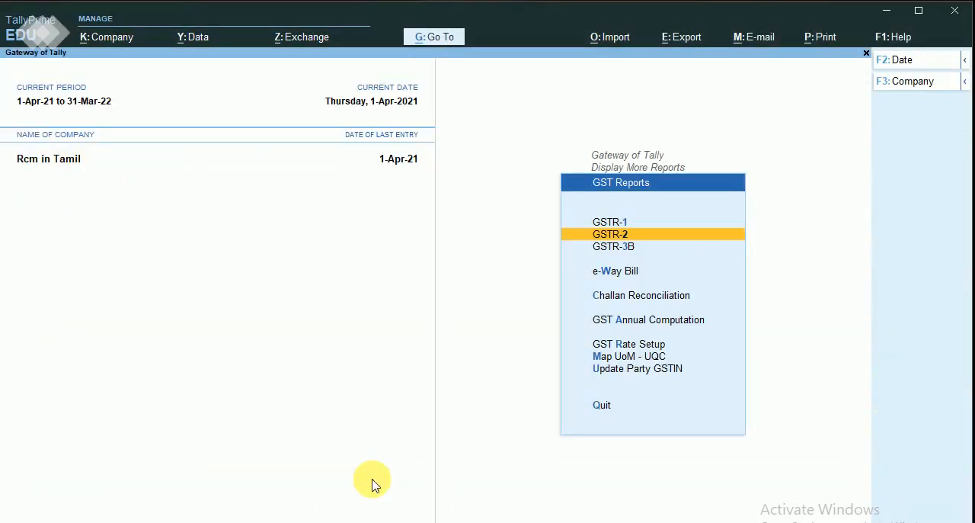
key("Escape")
key("Escape")
key("Escape")
key("Escape")
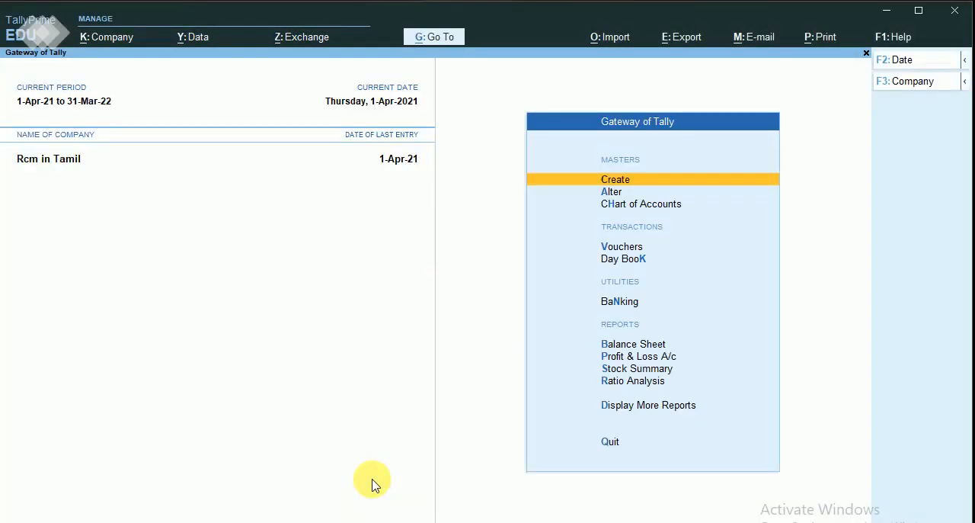
Open the GST details of the company Rcm in Tamil through its company features.
left_click(107, 40)
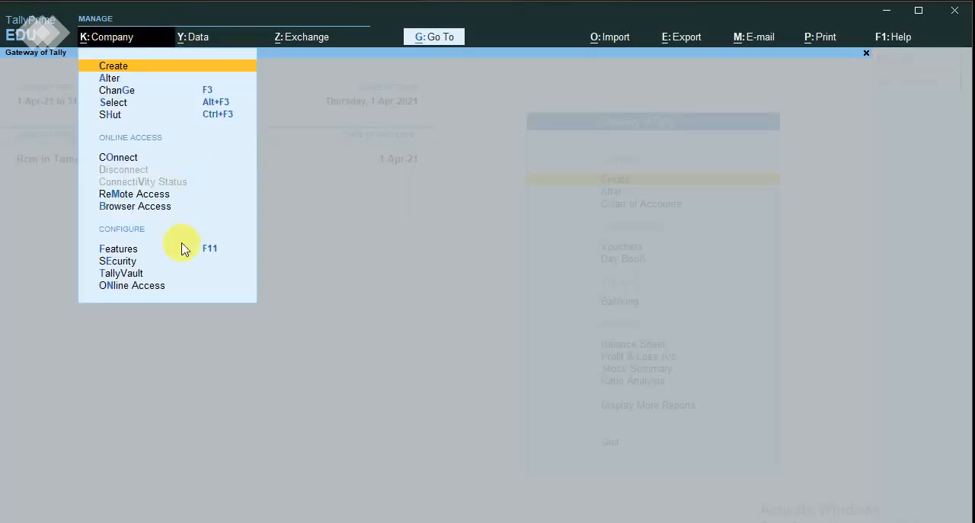
left_click(119, 252)
key("Return")
key("Return")
key("Return")
key("Return")
key("Return")
key("Return")
key("Return")
key("Return")
key("Return")
key("Return")
key("Return")
key("Return")
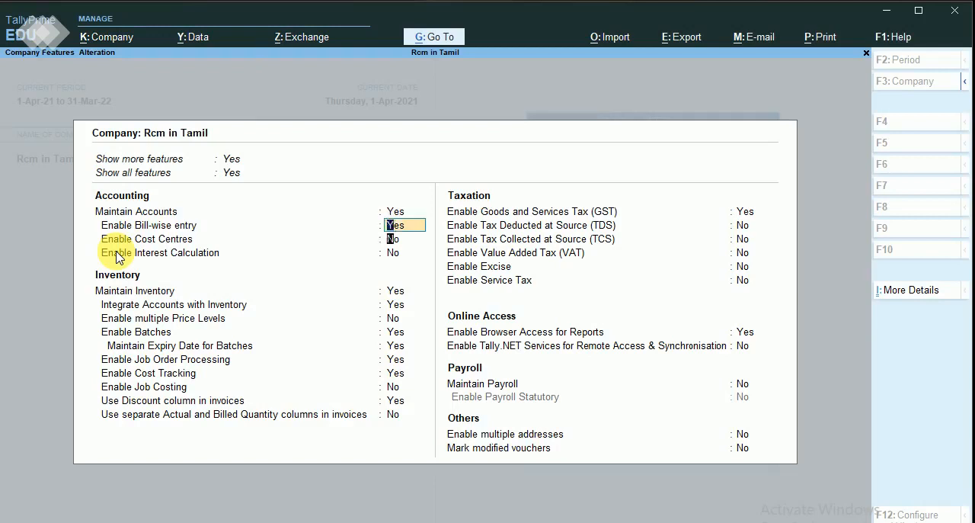
key("Return")
key("Return")
key("Return")
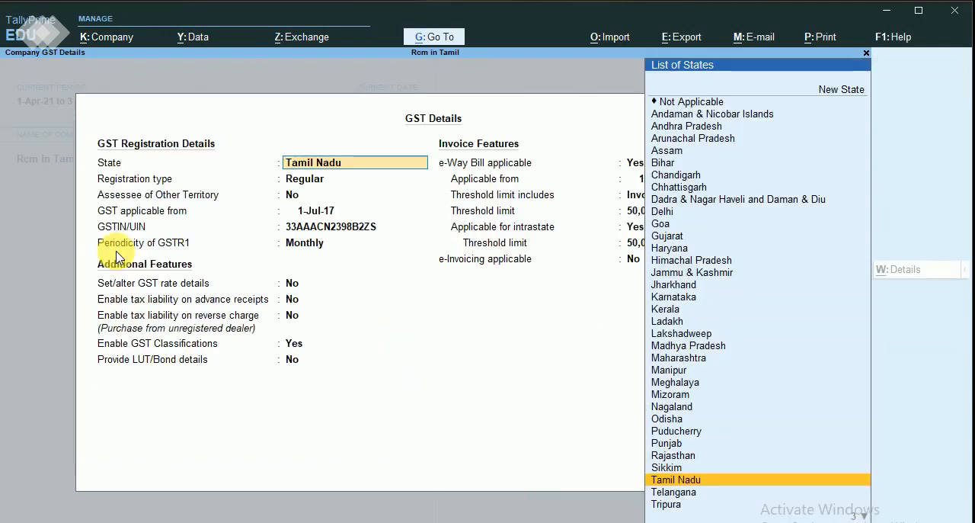
Enable tax liability on reverse charge for purchases from unregistered dealers in the company's GST details.
key("Return")
key("Return")
key("Return")
key("Return")
key("Return")
key("Return")
key("Return")
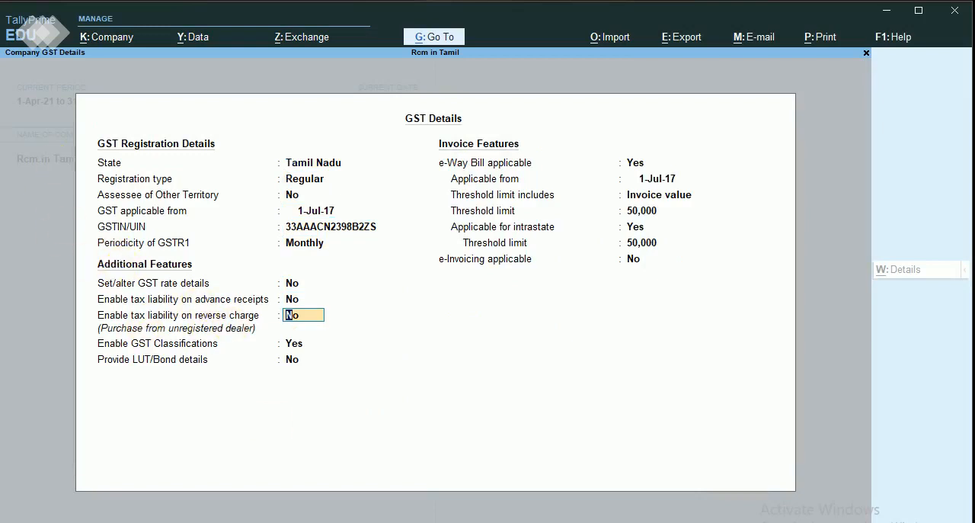
left_click(383, 522)
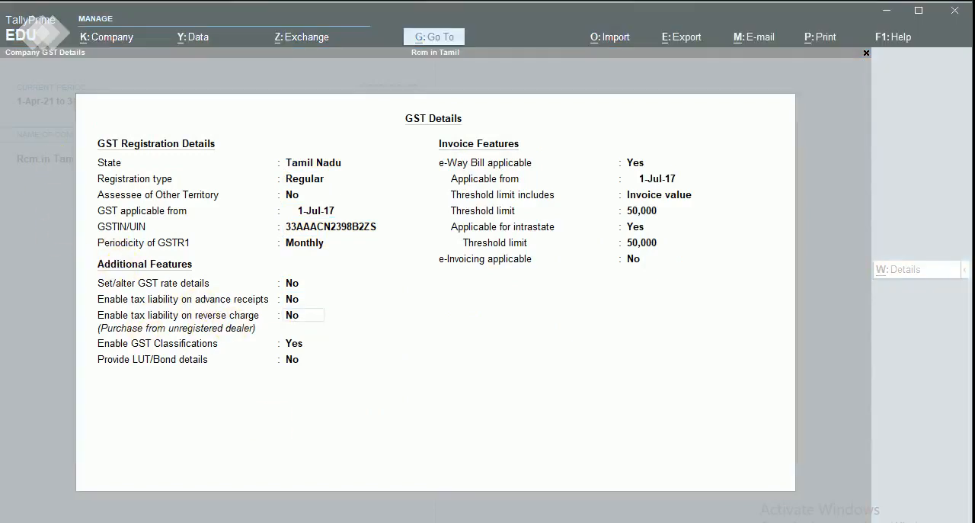
left_click(297, 323)
type("y")
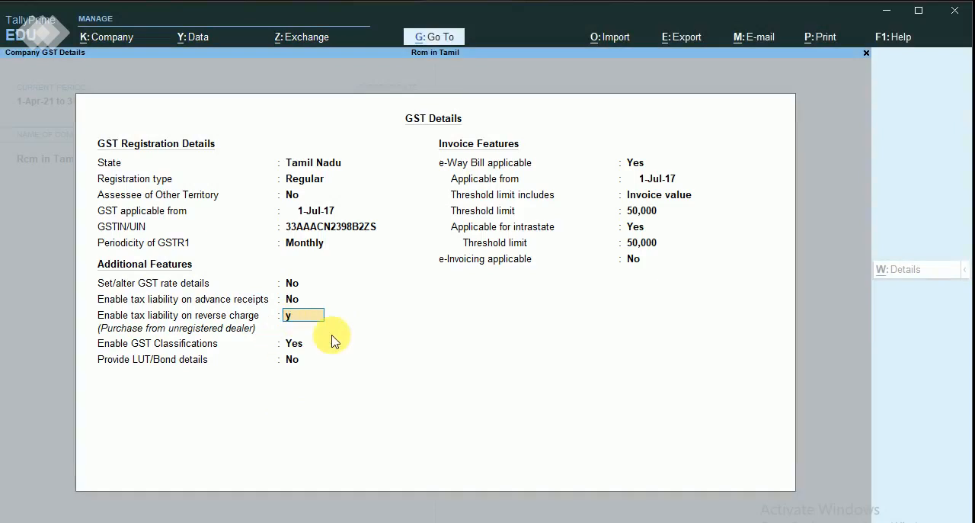
key("Return")
key("Return")
key("Return")
Accept the remaining GST details and company features as they are, saving them and returning to the Gateway of Tally.
key("Return")
key("Return")
key("Return")
key("Return")
key("Return")
key("Return")
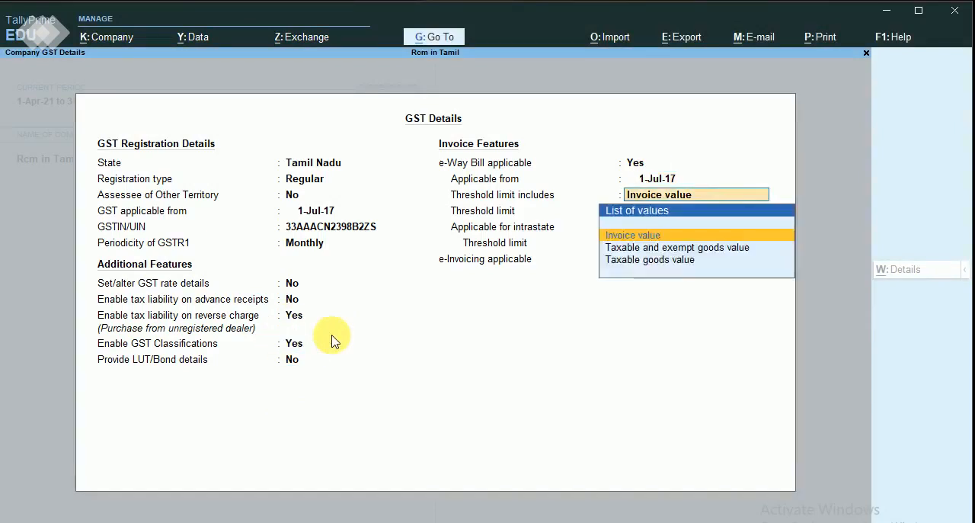
key("Return")
key("Return")
key("Return")
key("Return")
key("Return")
key("Return")
key("Return")
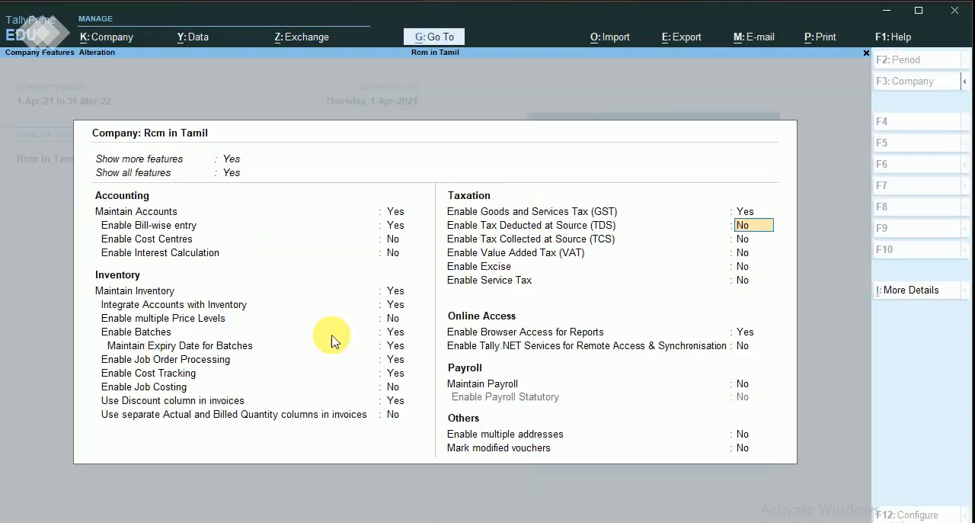
key("Return")
key("Return")
key("Return")
key("Return")
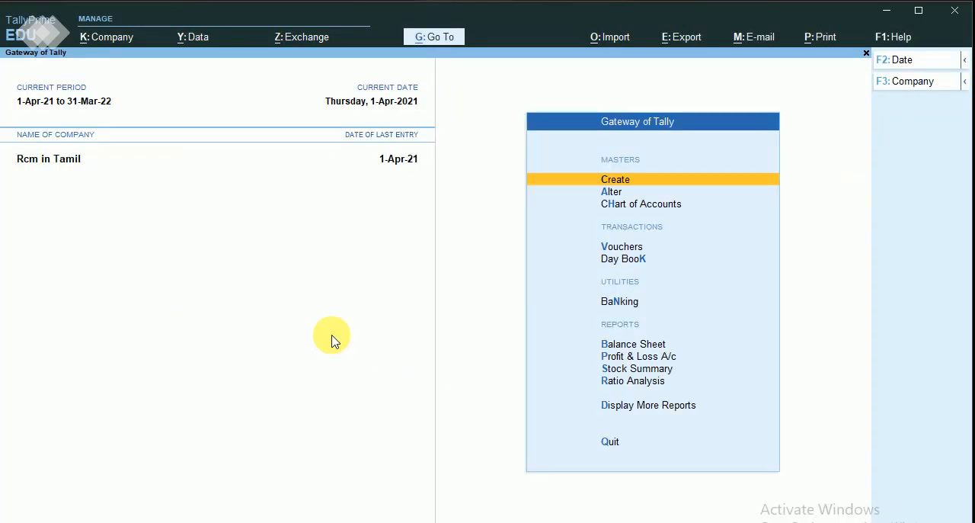
Start creating a ledger and name it Pur Urd Rcm.
key("Return")
key("Down")
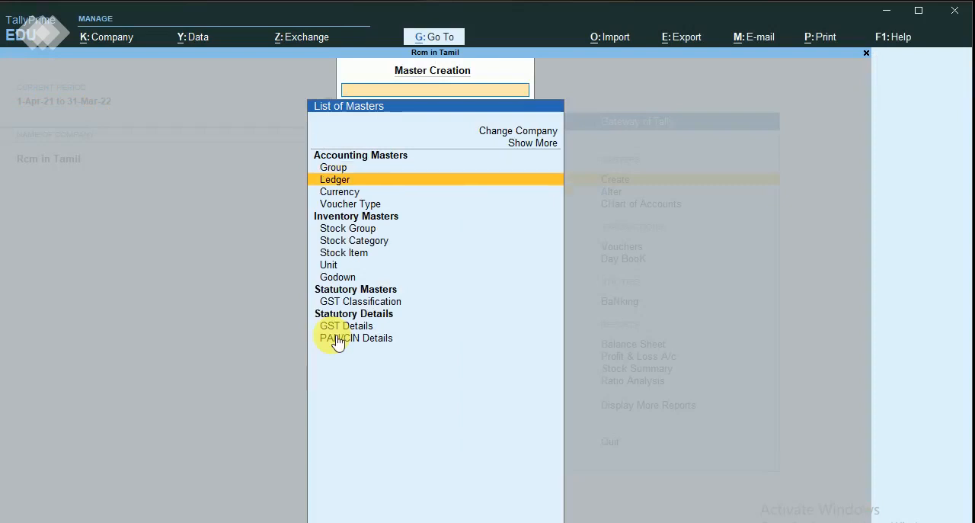
key("Return")
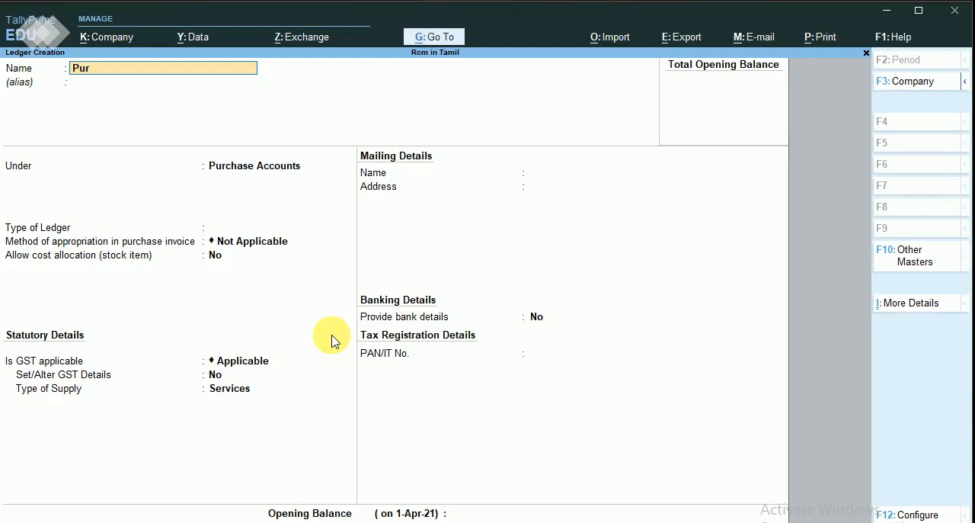
type("R")
key("BackSpace")
type("Urd")
left_click(343, 522)
left_click(143, 74)
type("Rcm")
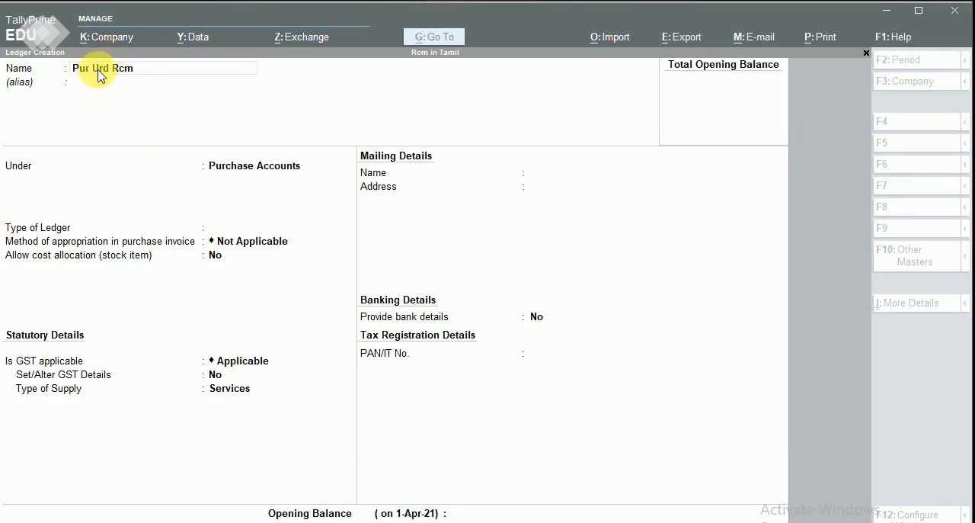
left_click(149, 73)
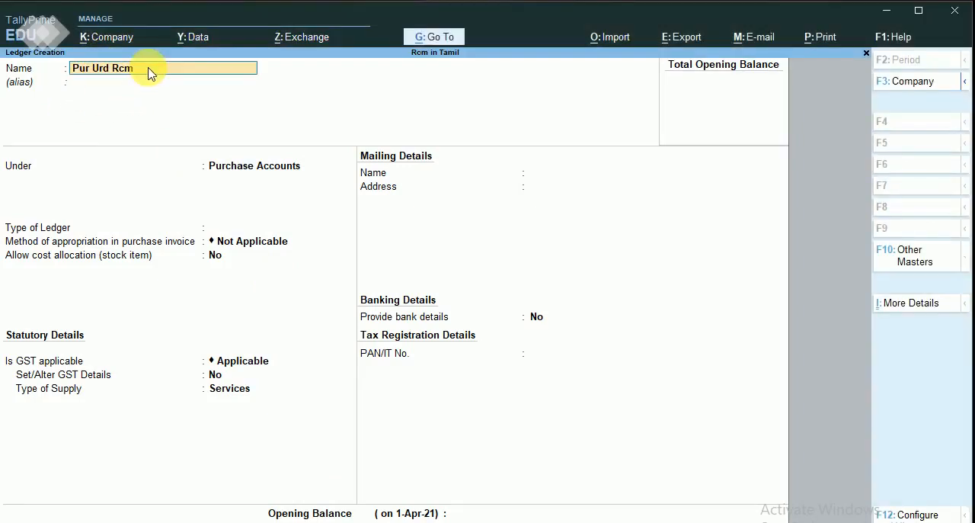
key("Return")
Keep the ledger under Purchase Accounts with GST Applicable, and choose to set its GST details.
key("Return")
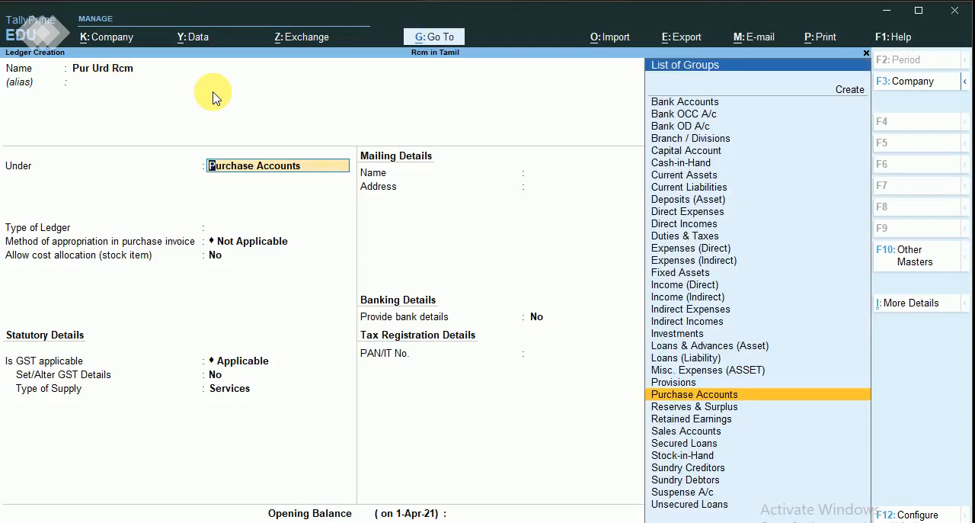
key("Return")
key("Return")
key("Return")
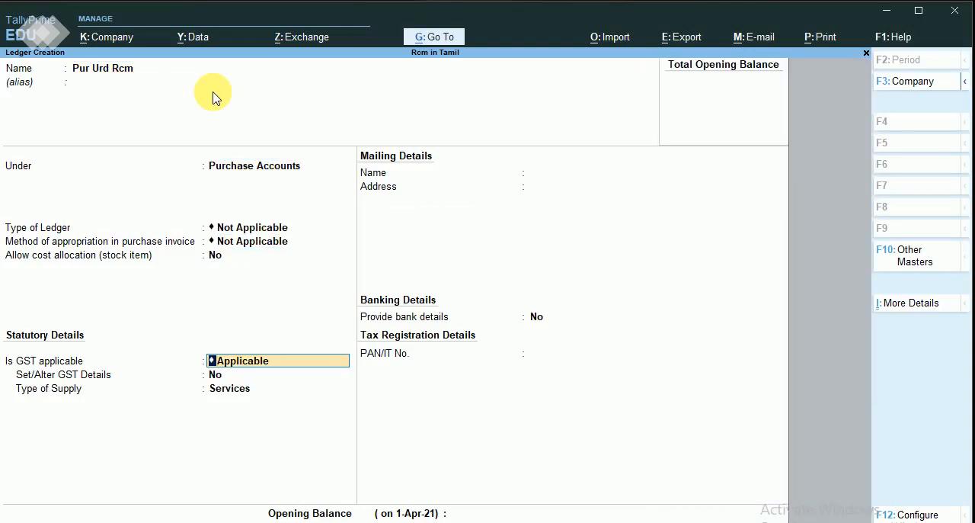
key("Return")
key("y")
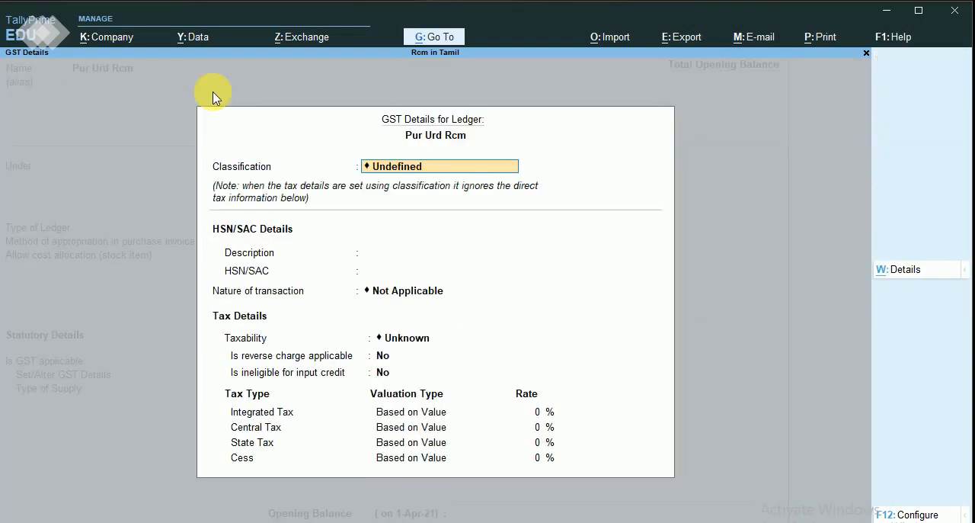
Set the ledger's nature of transaction to Purchase From Unregistered Dealer - Taxable.
key("Return")
key("Return")
key("Return")
key("Down")
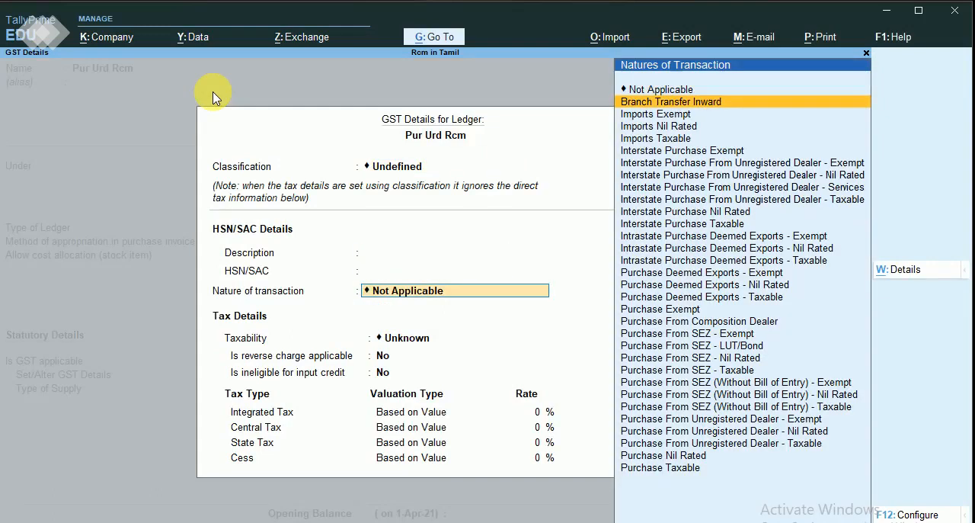
key("Down")
key("Down")
key("Down")
key("Down")
key("Down")
key("Down")
key("Down")
key("Down")
key("Down")
key("Down")
key("Down")
key("Down")
key("Down")
key("Down")
key("Down")
key("Down")
key("Down")
key("Down")
key("Down")
key("Down")
key("Up")
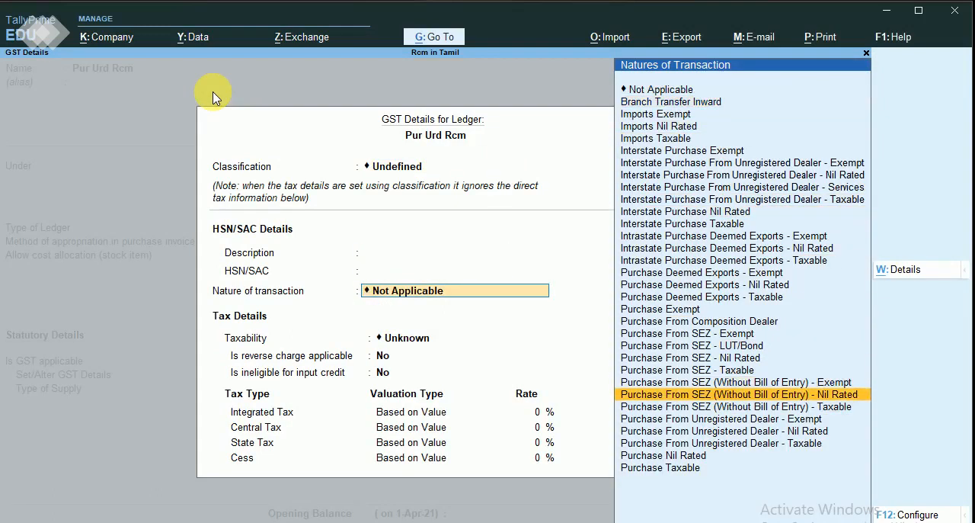
key("Down")
key("Down")
key("Down")
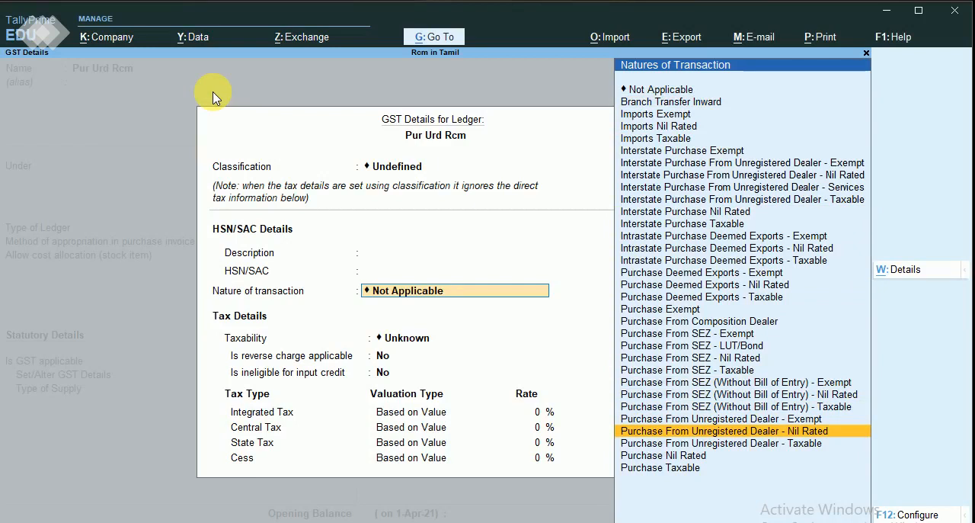
key("Down")
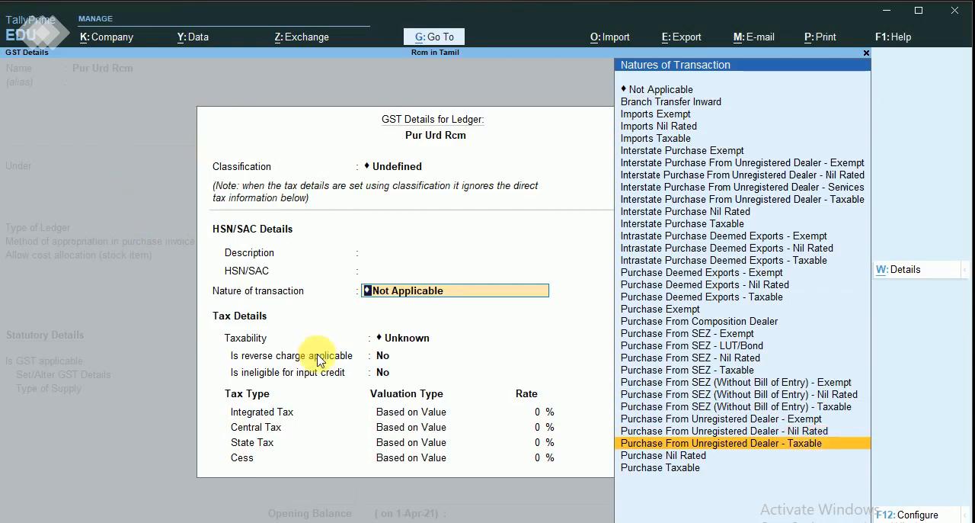
left_click(756, 445)
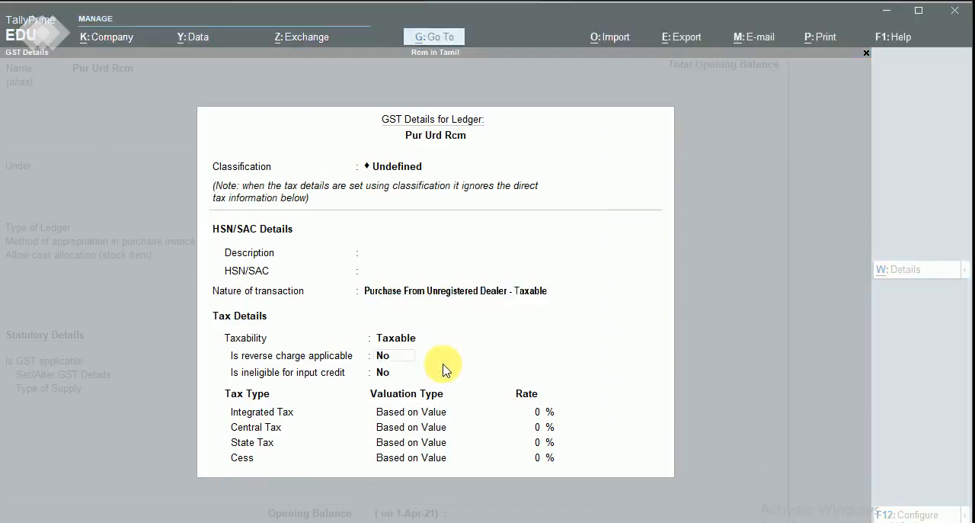
Make reverse charge applicable for the ledger, set the integrated tax rate to 18%, and accept its GST details.
left_click(384, 356)
type("y")
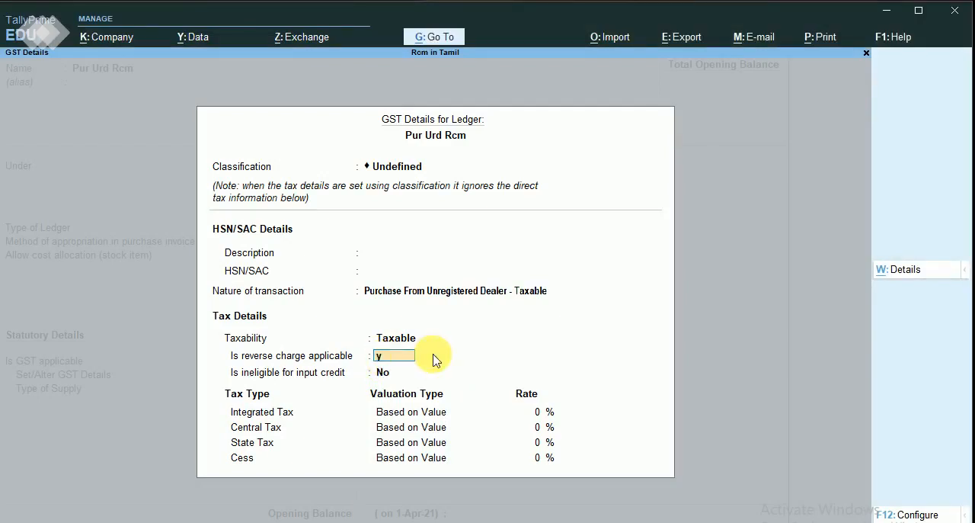
key("Return")
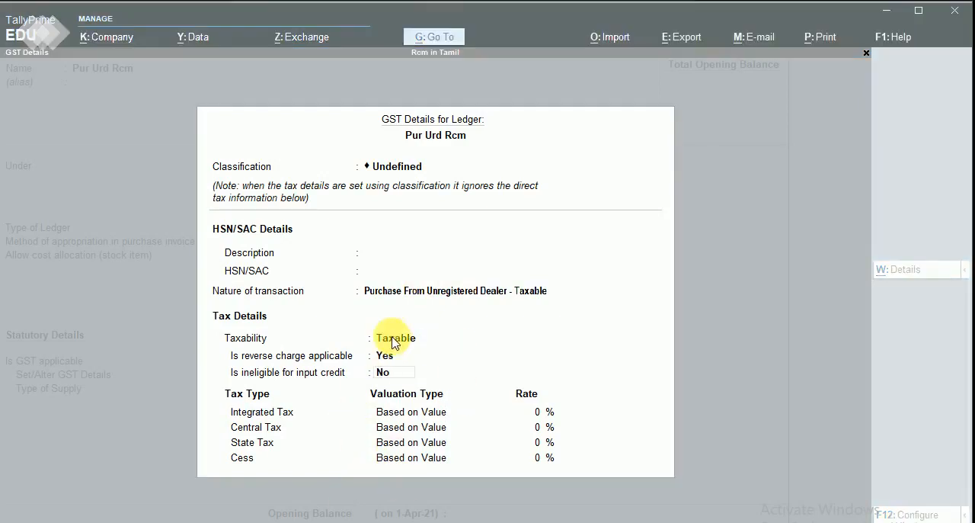
key("Return")
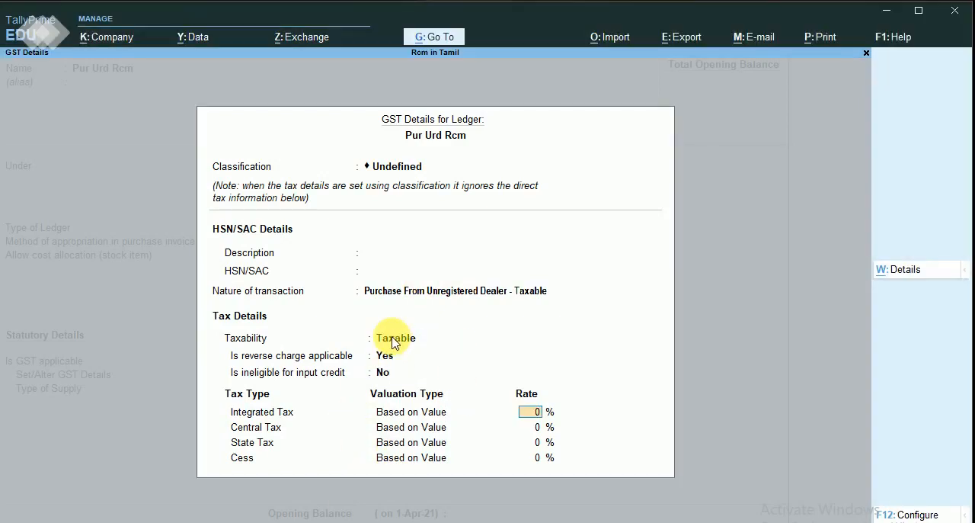
type("18")
key("Return")
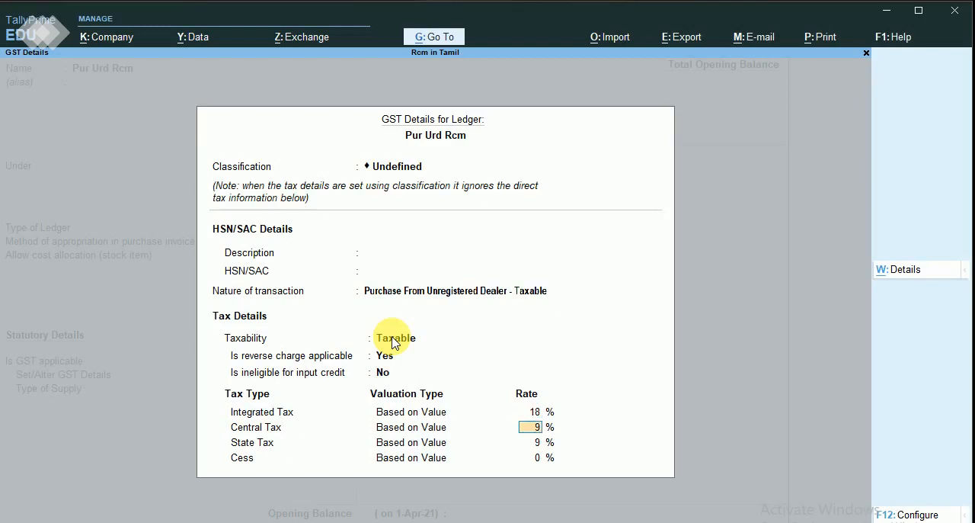
key("Return")
key("Return")
Set the ledger's type of supply to Goods and save the ledger without an opening balance.
key("Return")
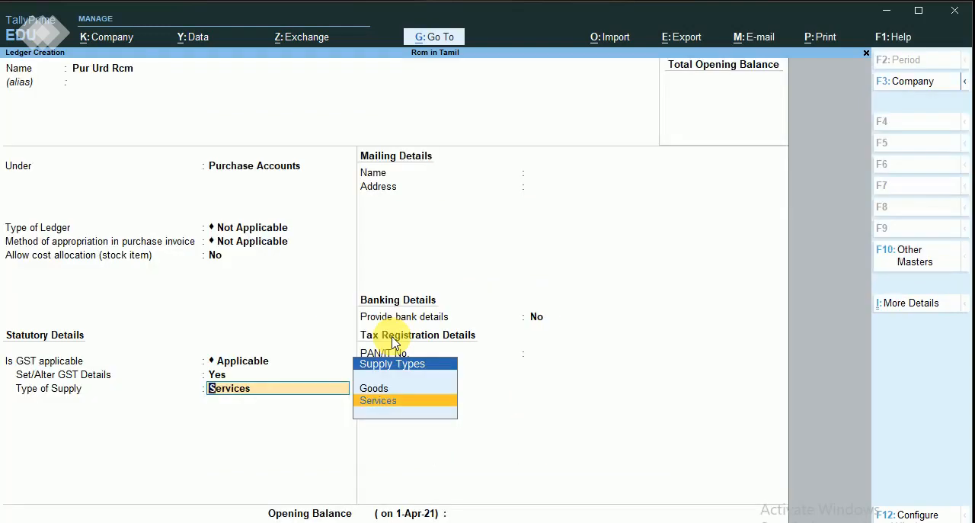
key("Up")
key("Return")
key("Return")
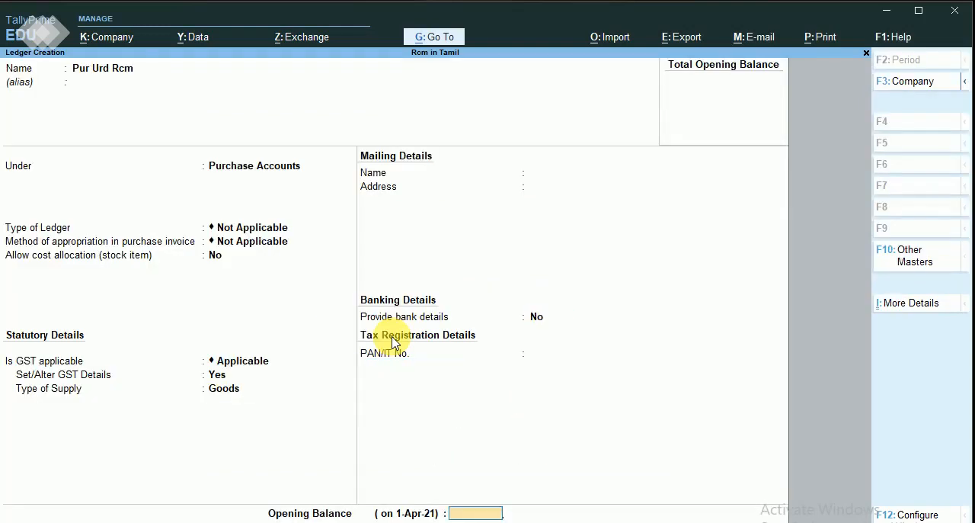
key("Return")
Leave ledger creation and start creating a new stock item.
key("Return")
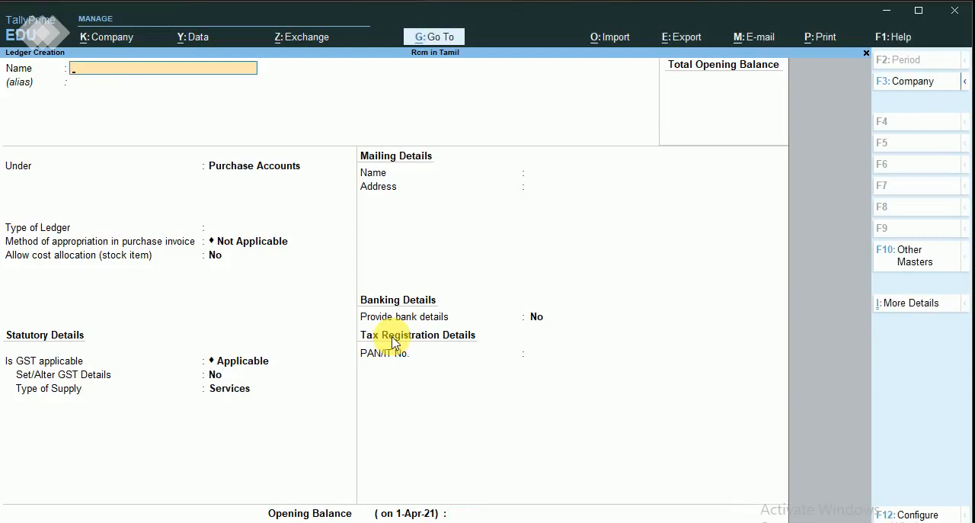
key("Escape")
key("Return")
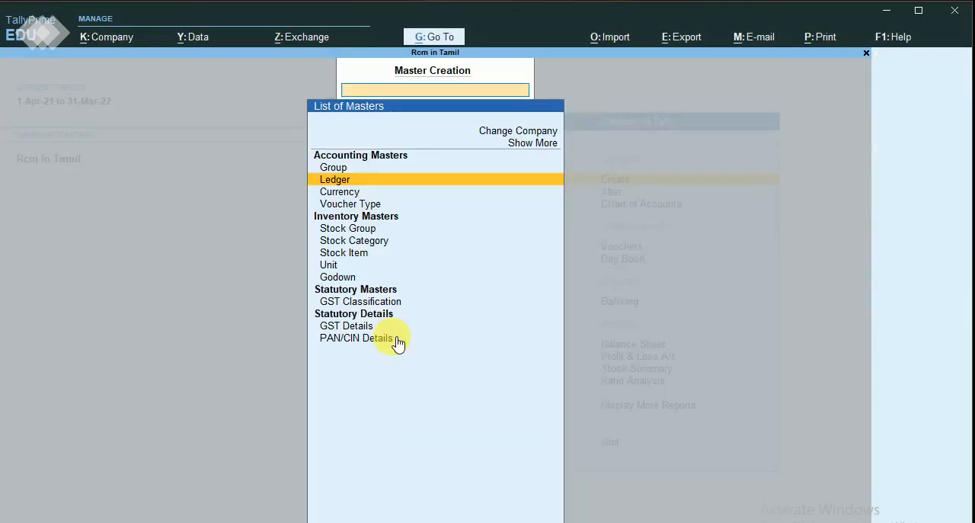
key("Escape")
key("Return")
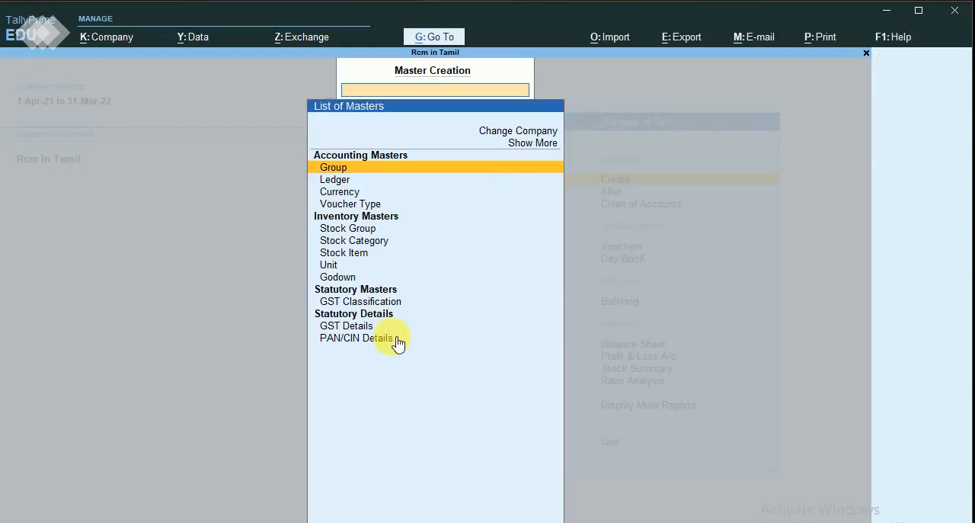
key("Down")
key("Down")
key("Down")
key("Down")
key("Down")
key("Down")
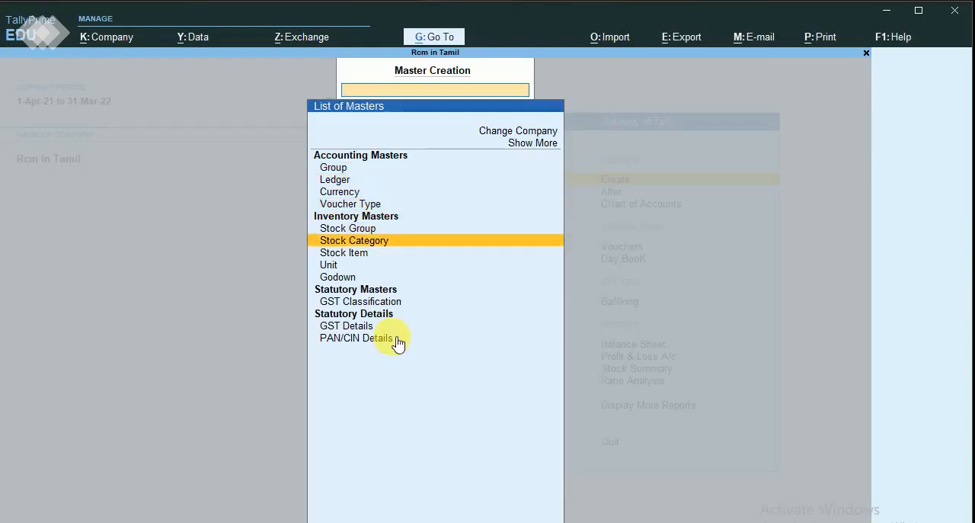
key("Down")
key("Return")
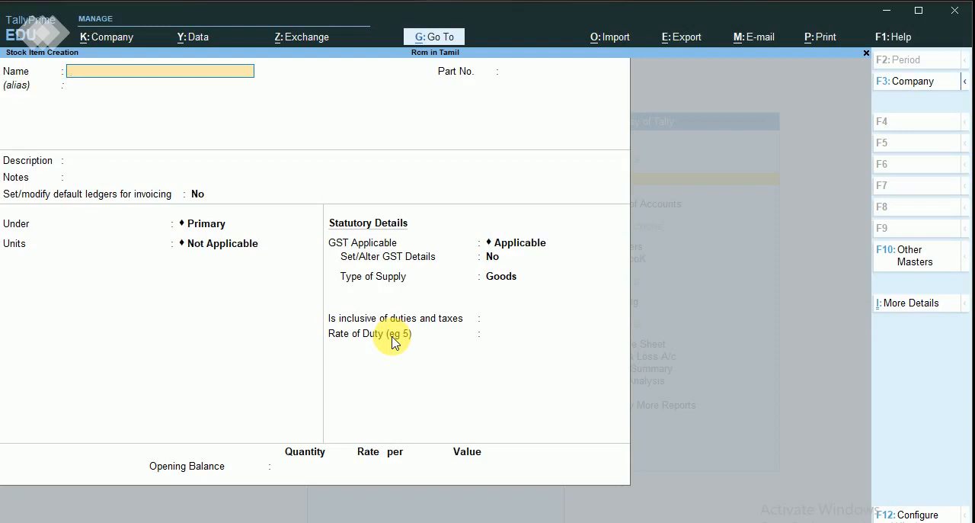
Name the stock item Cell Phone and set its units to no (Numbers), without alternate units.
type("Cell")
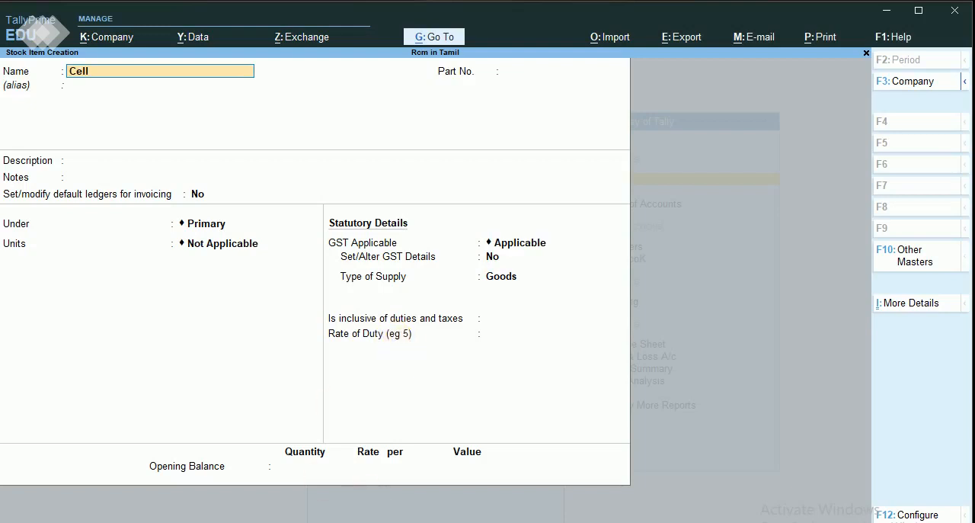
left_click(367, 522)
left_click(141, 81)
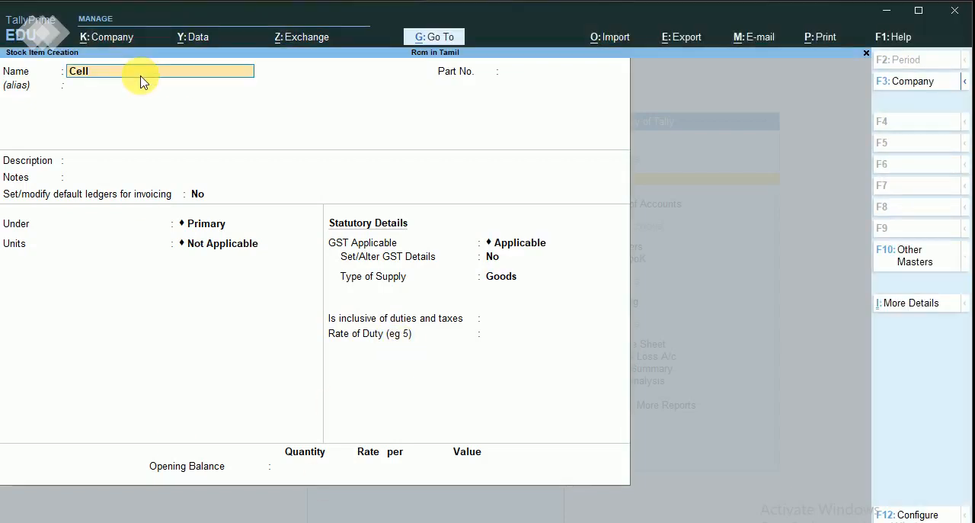
type("ll Phone")
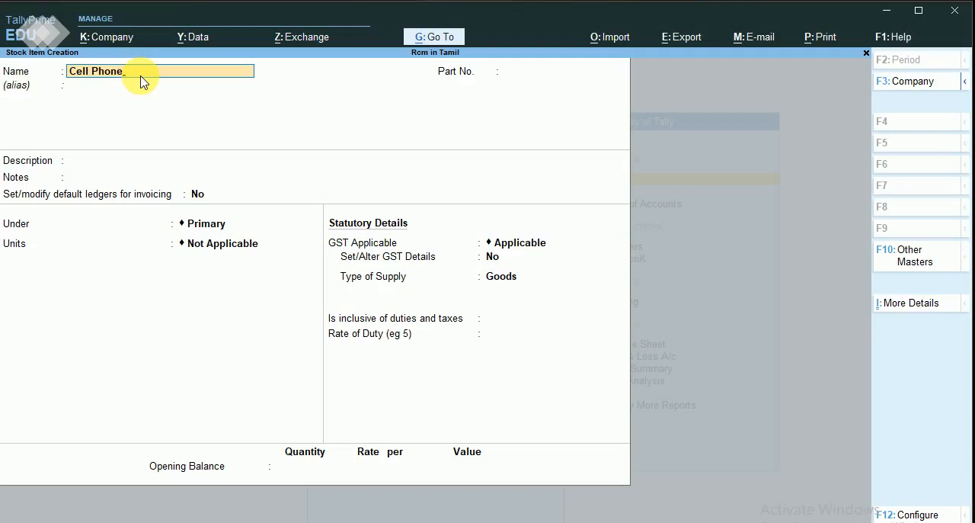
key("Return")
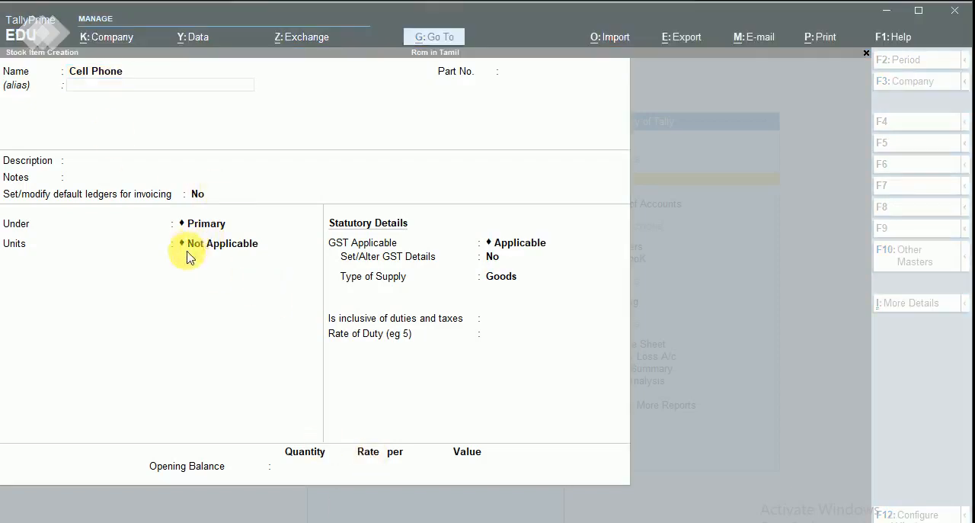
left_click(218, 246)
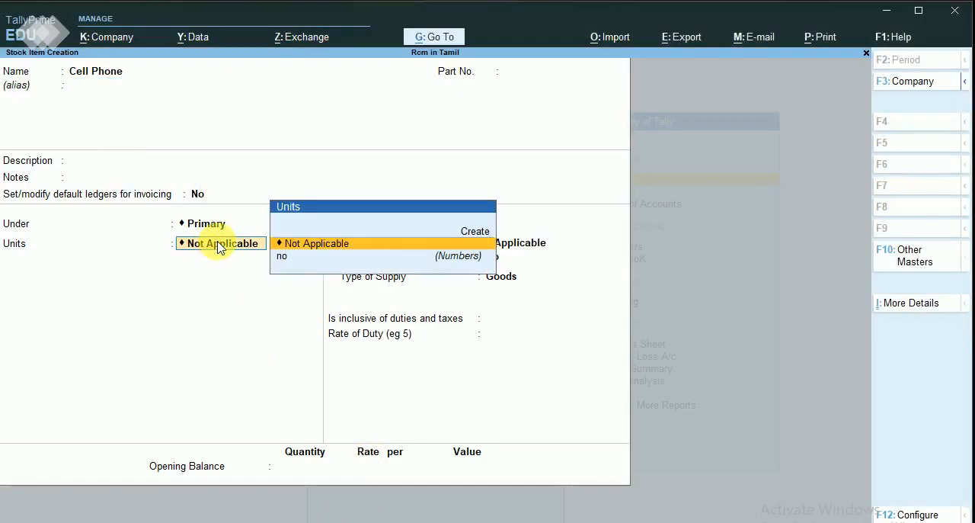
left_click(287, 262)
left_click(283, 260)
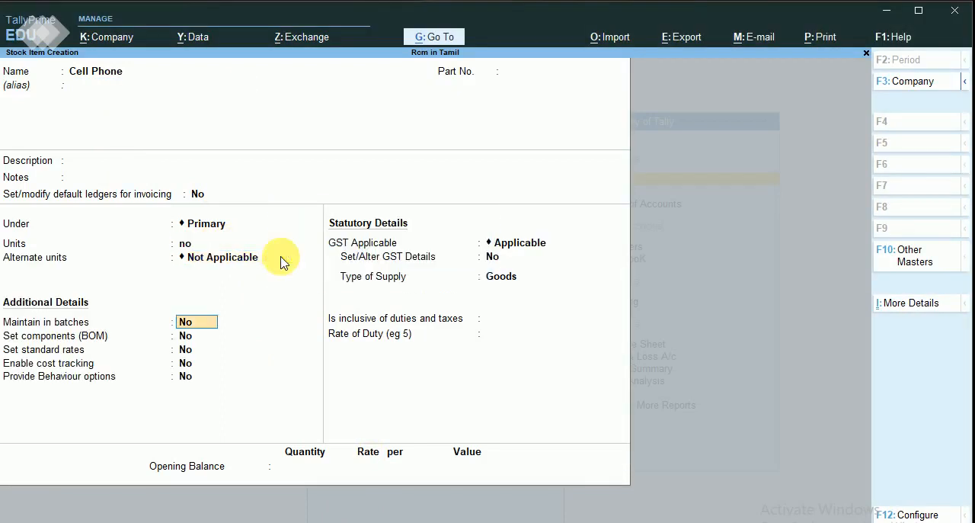
Keep the stock item's additional options at No and open its GST details for alteration.
key("Return")
key("Return")
key("Return")
key("Return")
key("Return")
key("Return")
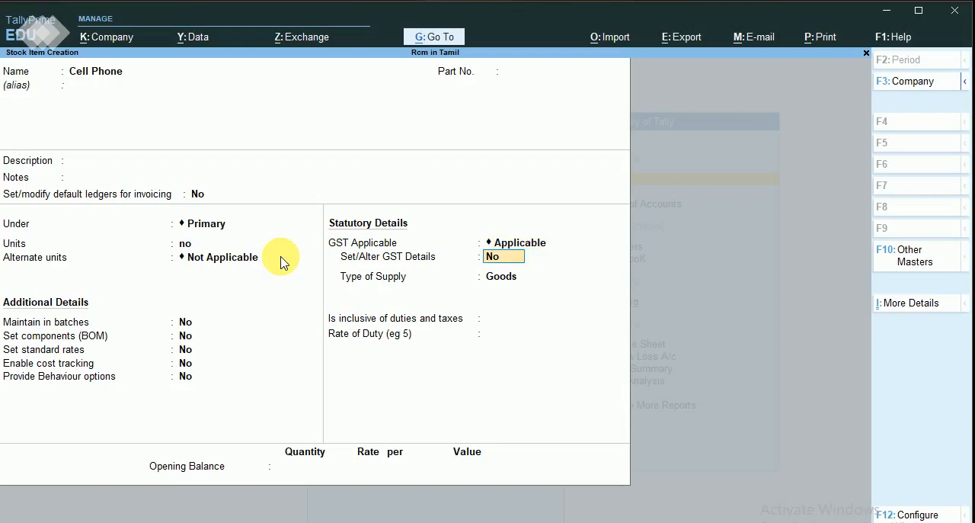
type("y")
key("Return")
key("Return")
key("Return")
key("Return")
key("Return")
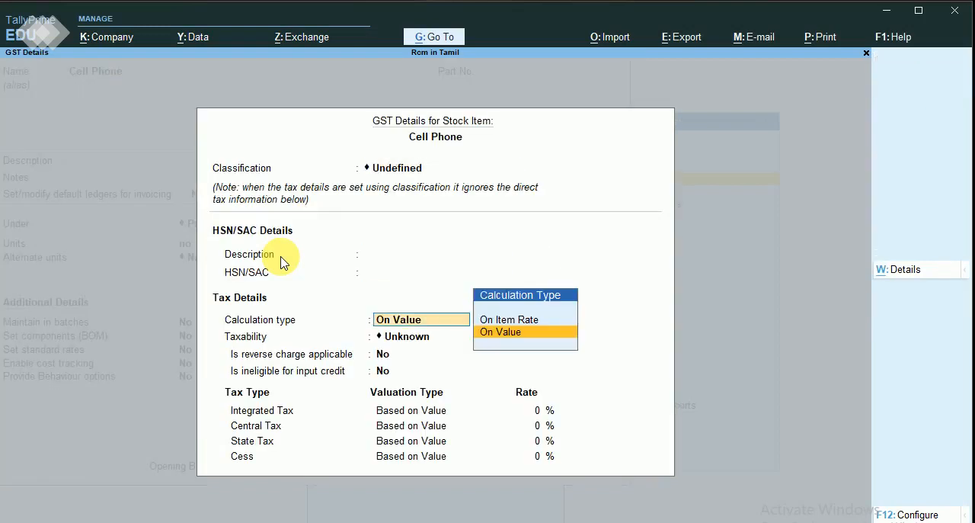
Leave the HSN/SAC details blank, keep the calculation type On Value, and set the taxability to Taxable.
key("Down")
key("Down")
key("Down")
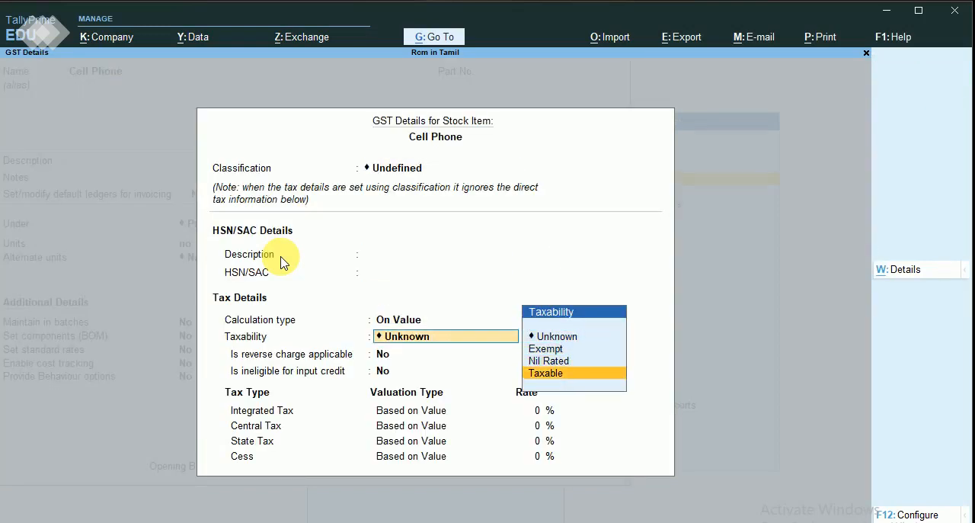
key("Return")
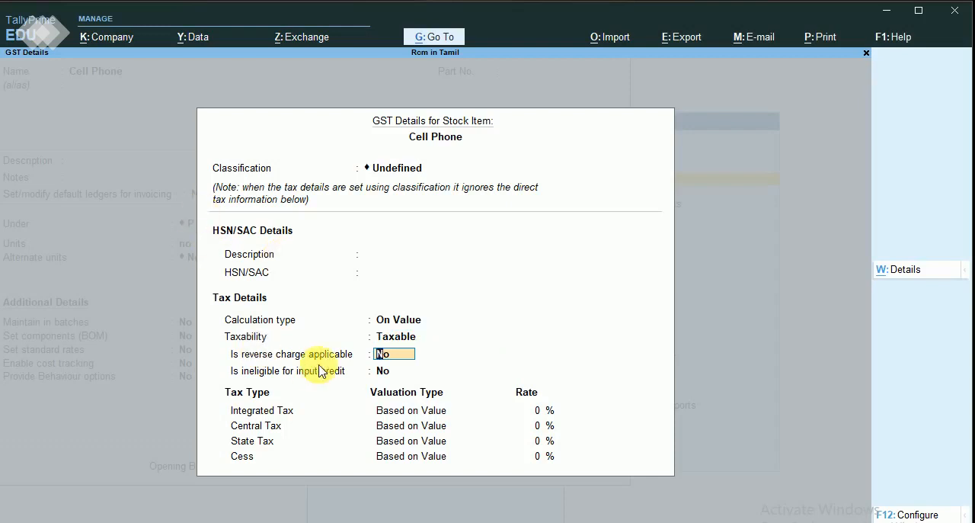
Make reverse charge applicable in the Cell Phone item's GST details.
type("y")
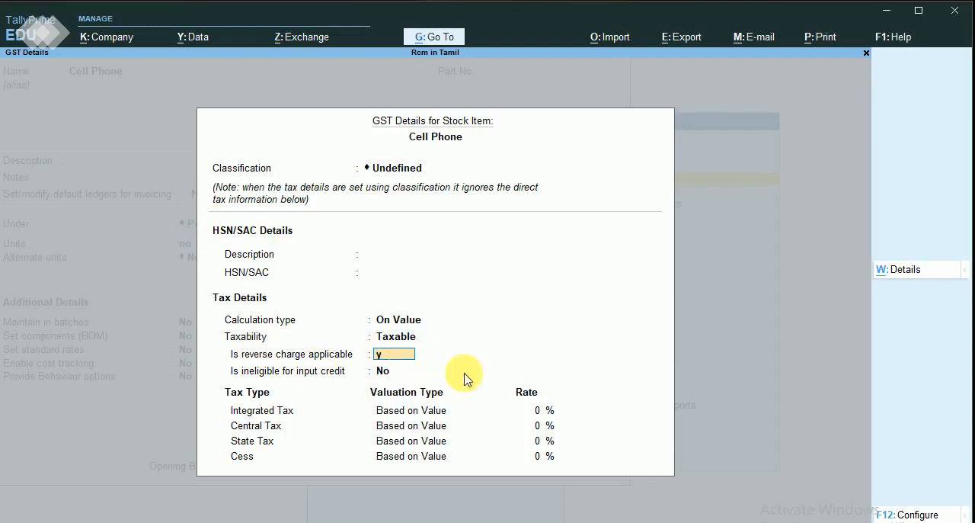
left_click(348, 522)
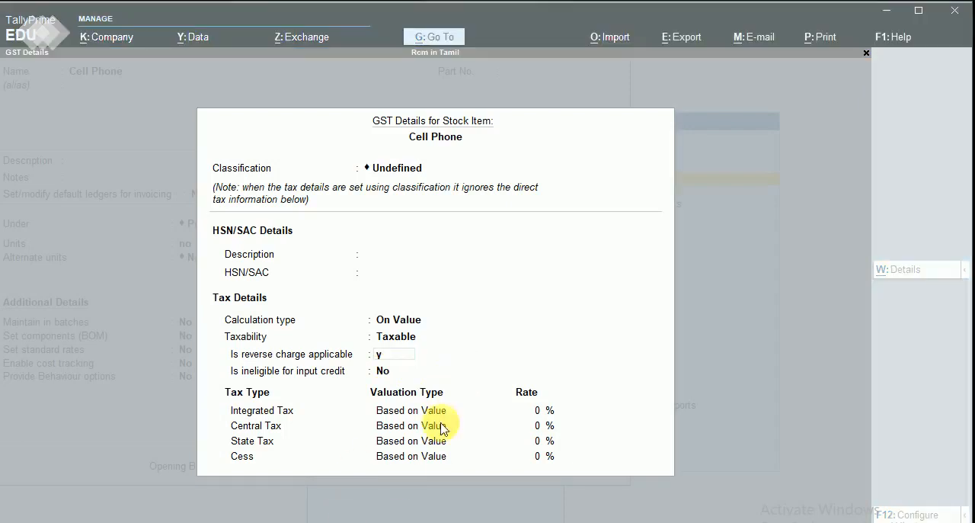
left_click(403, 345)
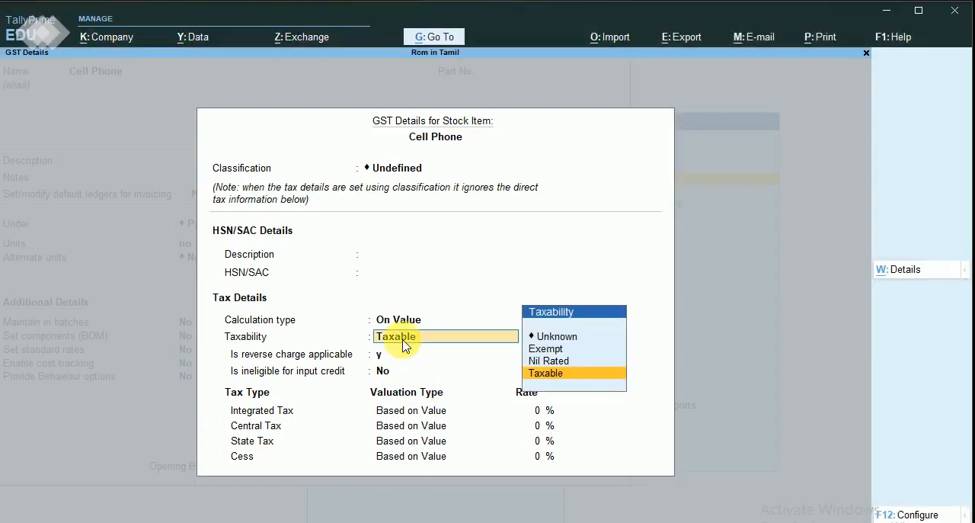
key("Return")
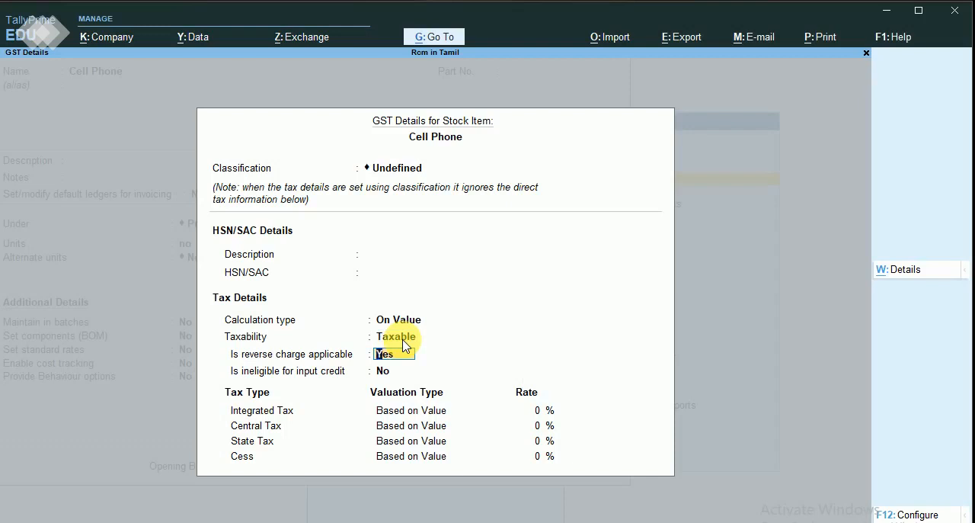
key("Return")
Set the item's integrated tax rate to 18%, accept the GST details, and keep the supply type as Goods.
key("Return")
type("18")
key("Return")
key("Return")
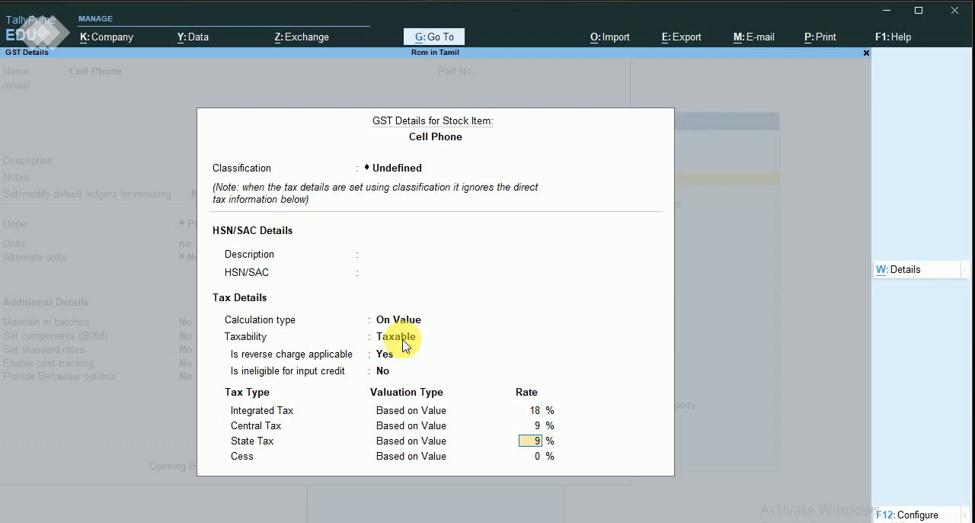
key("Return")
key("Return")
Keep the default duty settings and save the Cell Phone stock item without an opening balance.
key("Return")
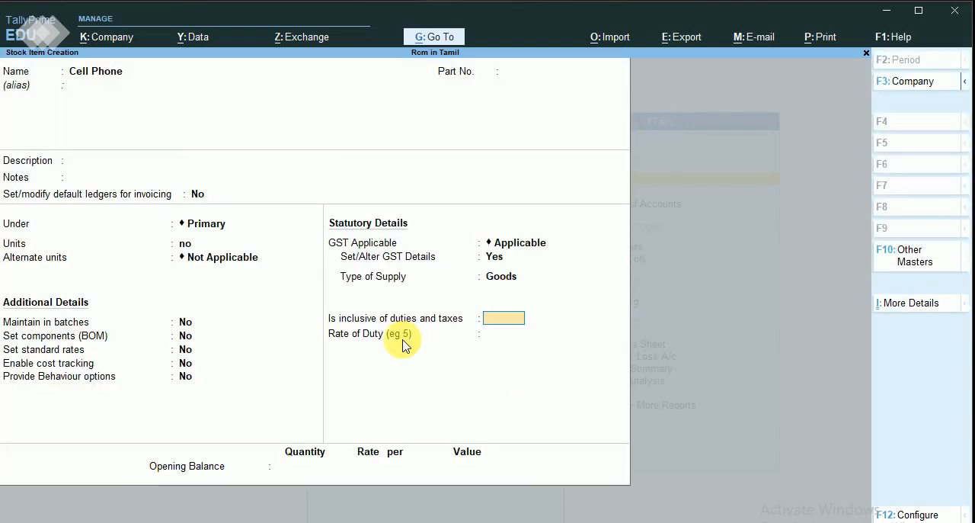
key("Return")
key("Return")
key("Return")
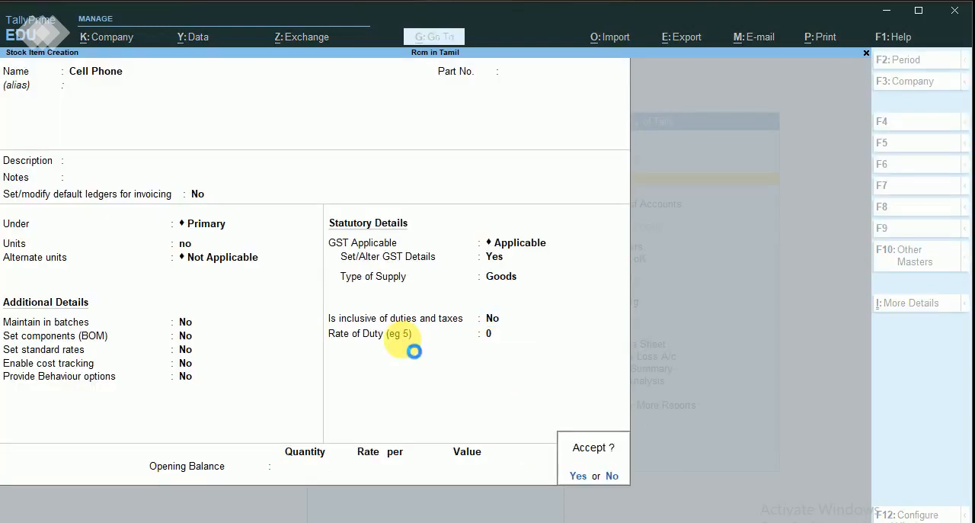
key("Return")
Leave stock item creation, return to the Gateway of Tally, and start a new purchase voucher.
key("Escape")
key("Escape")
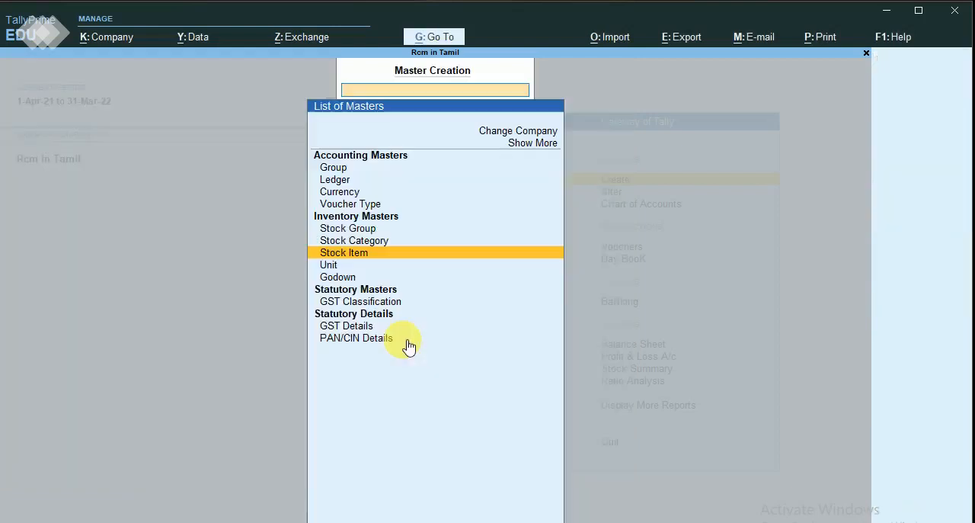
key("Down")
key("Down")
key("Down")
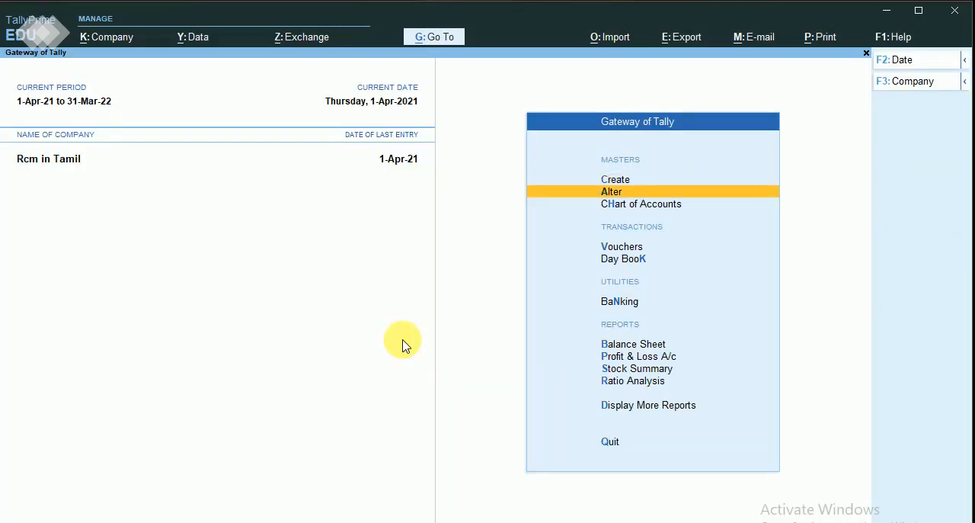
key("Return")
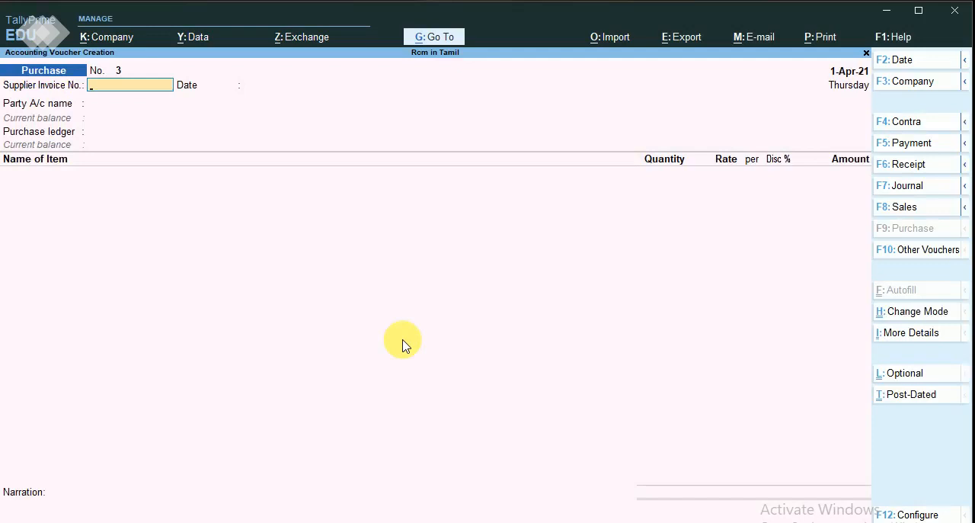
Set the supplier invoice number to 003 dated 1-Apr-21 and choose Vendor (Urd) as the party account.
type("003")
key("Return")
key("Return")
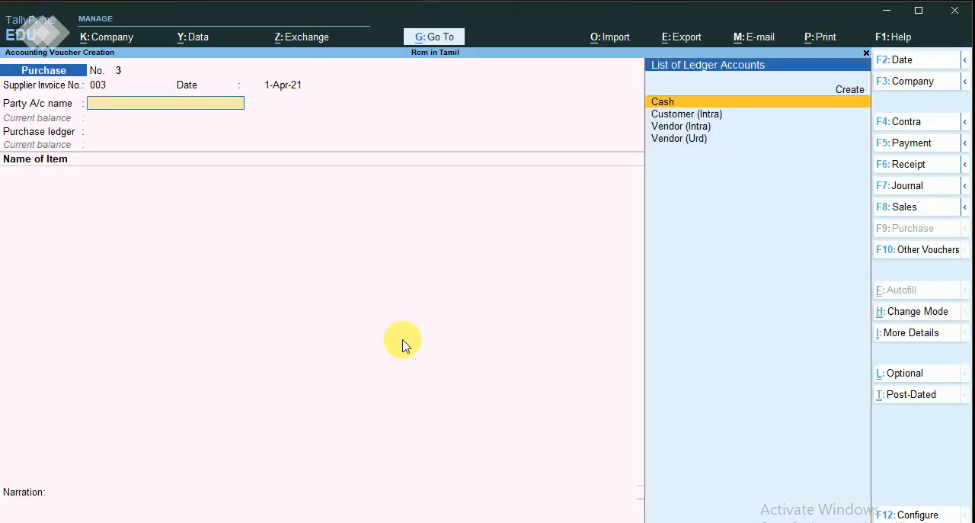
key("Down")
key("Down")
key("Down")
key("Return")
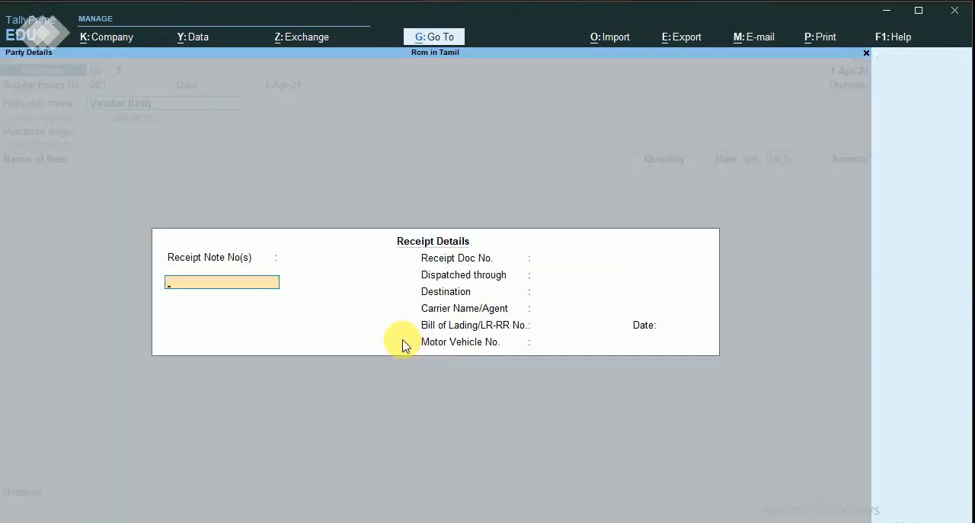
Leave the receipt details blank and accept the Vendor (Urd) party details without an address.
key("Return")
key("Return")
key("Return")
key("Return")
key("Return")
key("Return")
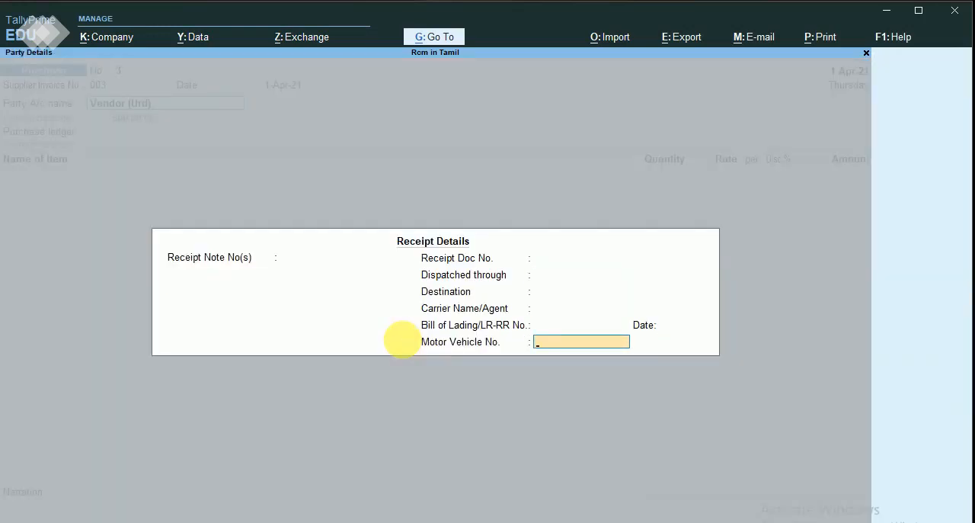
key("Return")
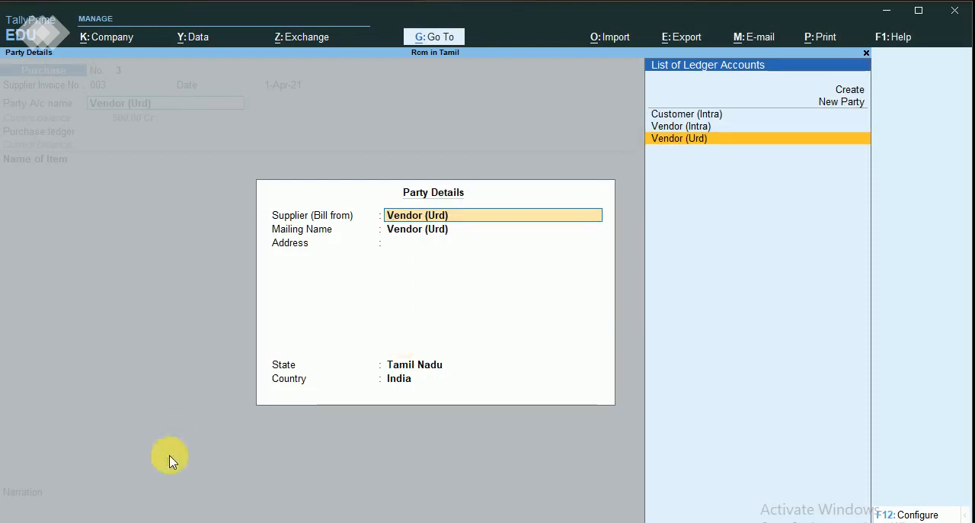
key("Return")
key("Return")
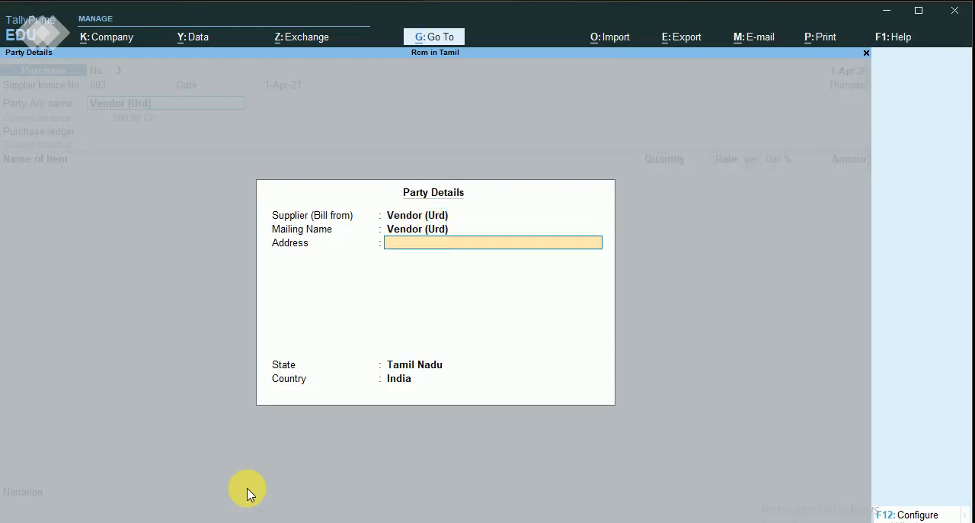
key("Return")
key("Return")
key("Return")
key("Return")
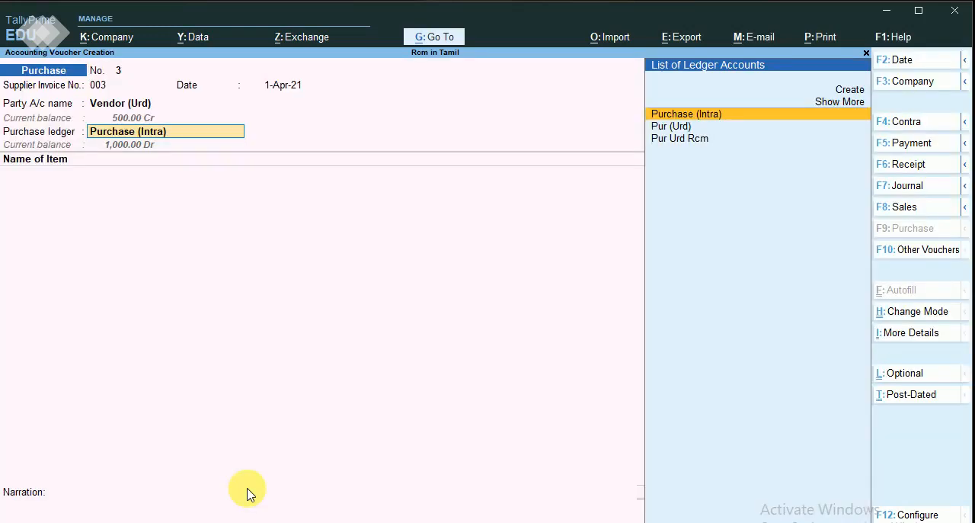
Choose Pur Urd Rcm as the voucher's purchase ledger.
key("Down")
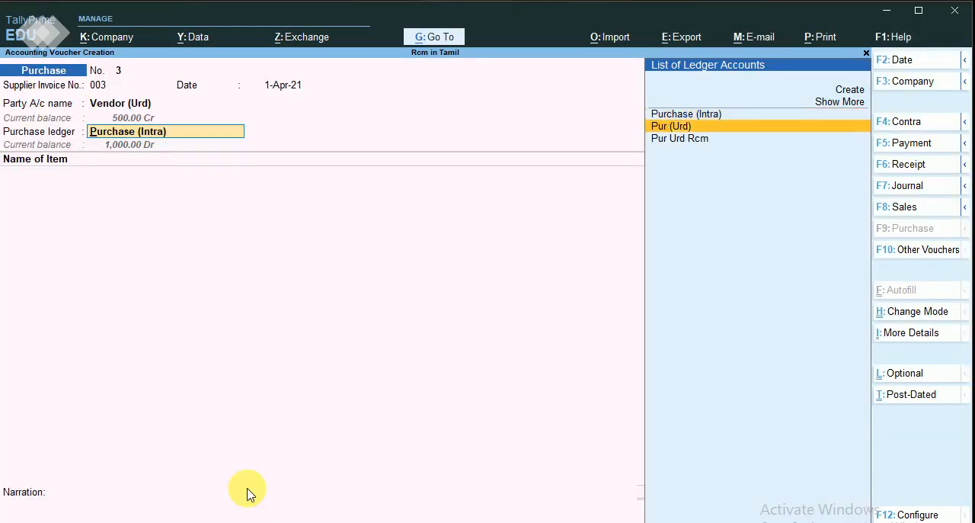
key("Down")
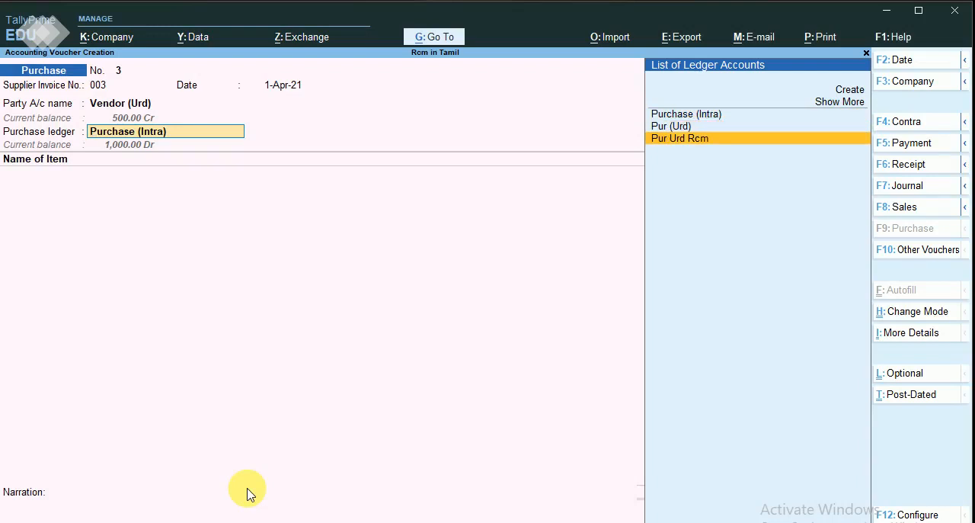
key("Return")
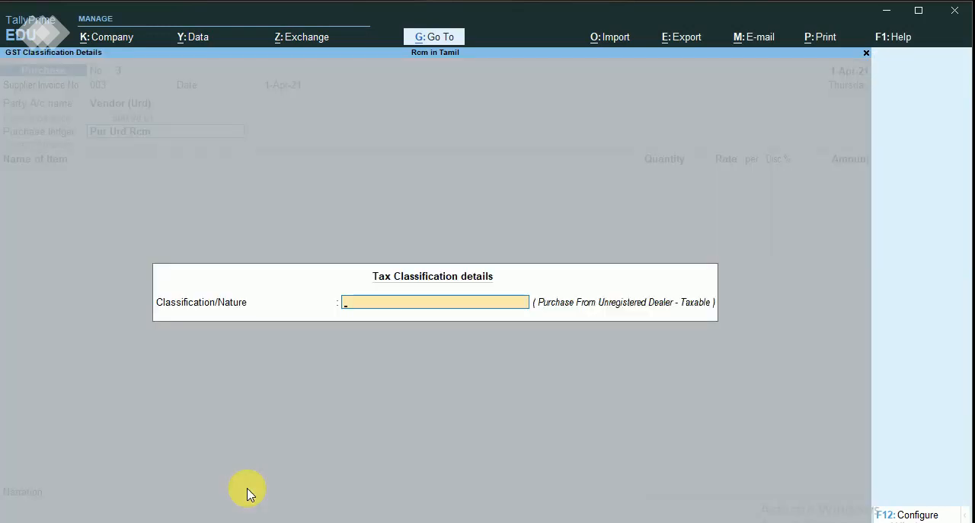
key("Return")
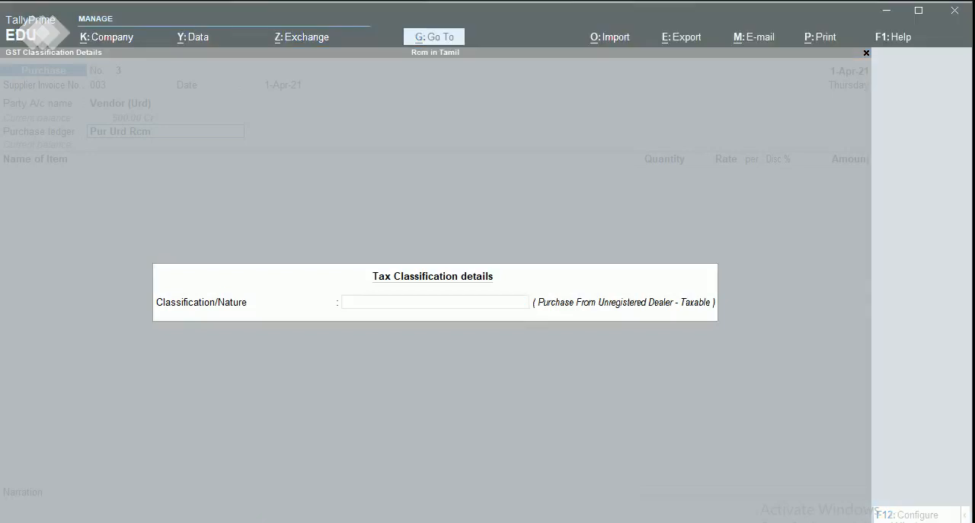
Set the tax classification to Purchase From Unregistered Dealer - Taxable.
left_click(398, 306)
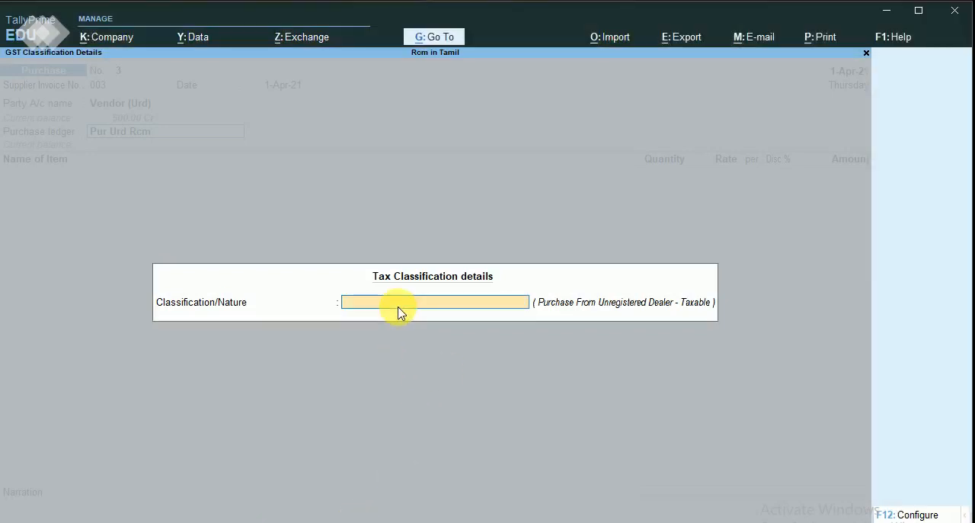
key("Down")
key("Down")
key("Down")
key("Down")
key("Down")
key("Down")
key("Down")
key("Down")
key("Down")
key("Down")
key("Down")
key("Down")
key("Down")
key("Down")
key("Down")
key("Down")
key("Down")
key("Down")
key("Down")
key("Down")
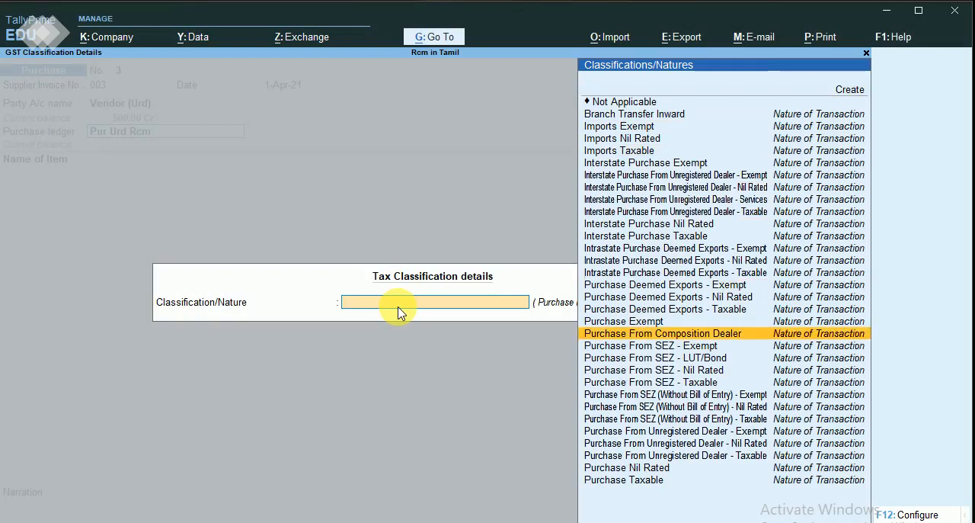
key("Down")
key("Down")
key("Down")
key("Down")
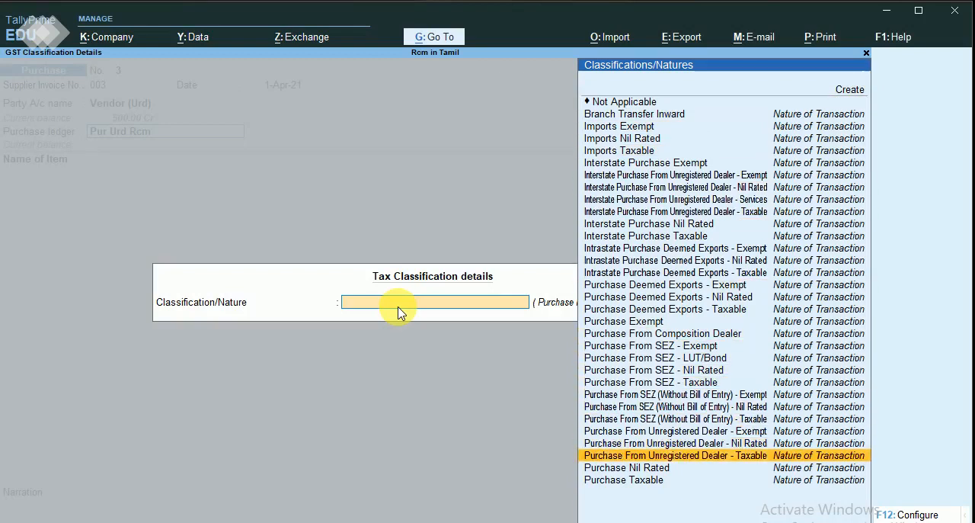
key("Return")
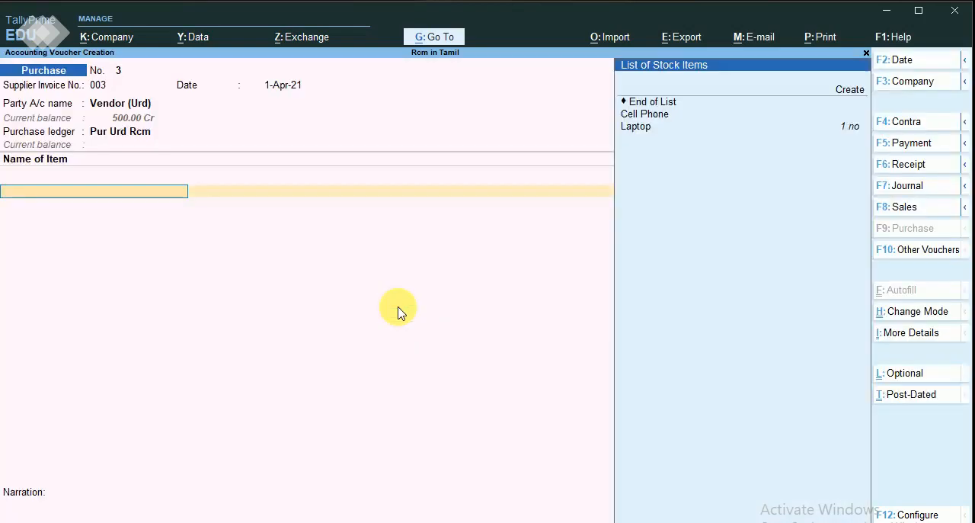
Add the Cell Phone item to the voucher with a quantity of 1 no at a rate of 1,000.00.
key("Down")
key("Down")
key("Down")
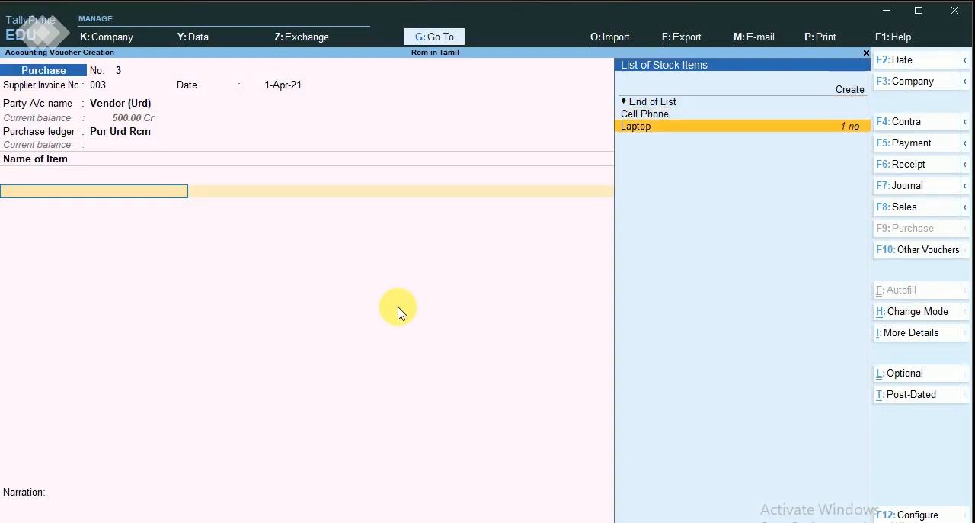
key("Up")
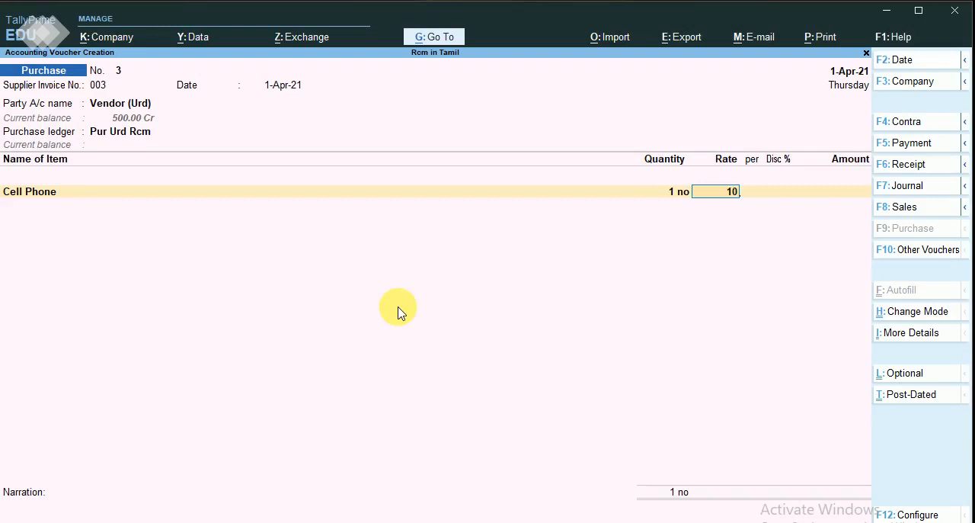
key("Return")
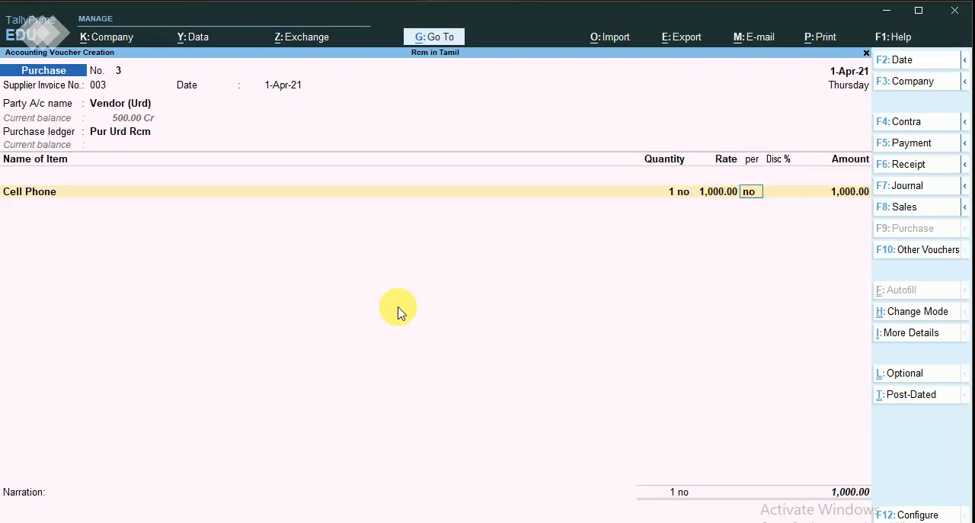
key("Return")
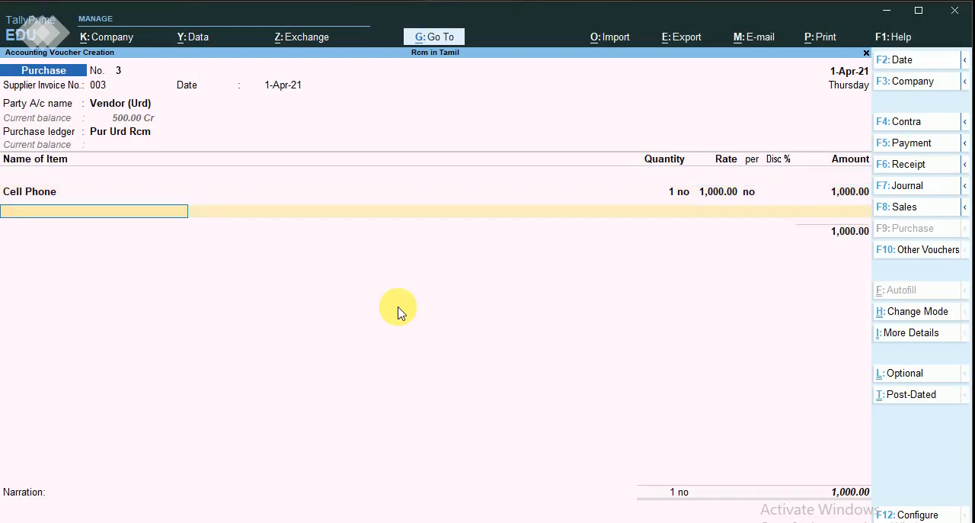
End the item and ledger entries, leave the narration blank, and save the purchase voucher.
key("Return")
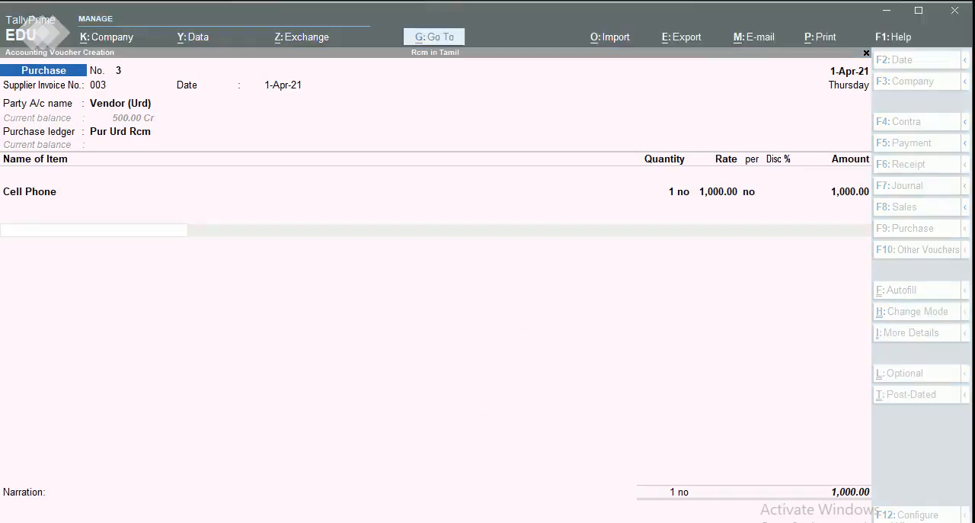
key("Return")
key("Return")
key("Return")
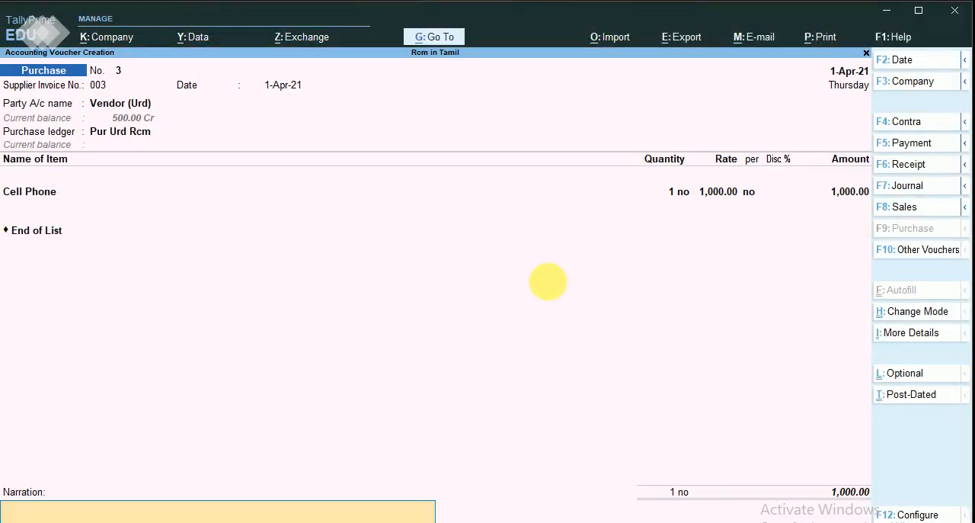
key("Return")
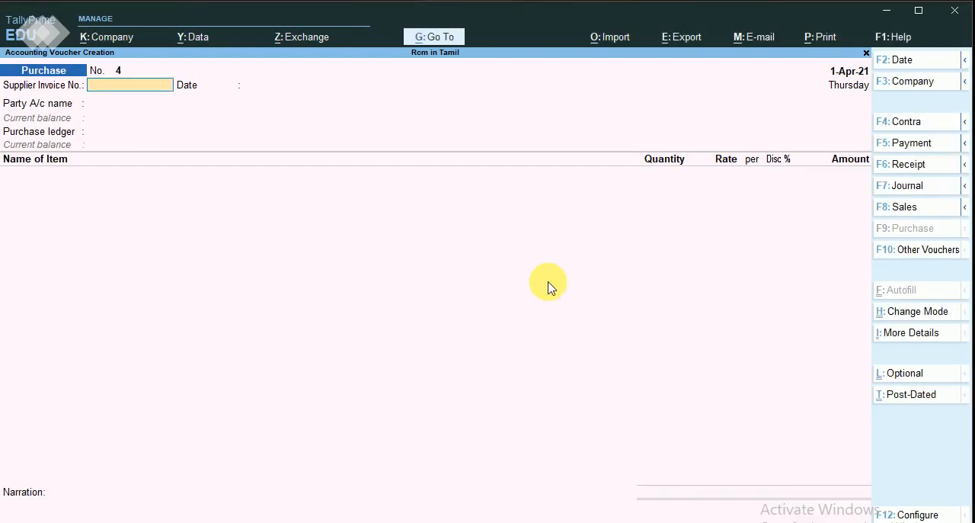
Leave purchase voucher entry and open the GSTR-2 report from the GST reports.
key("Escape")
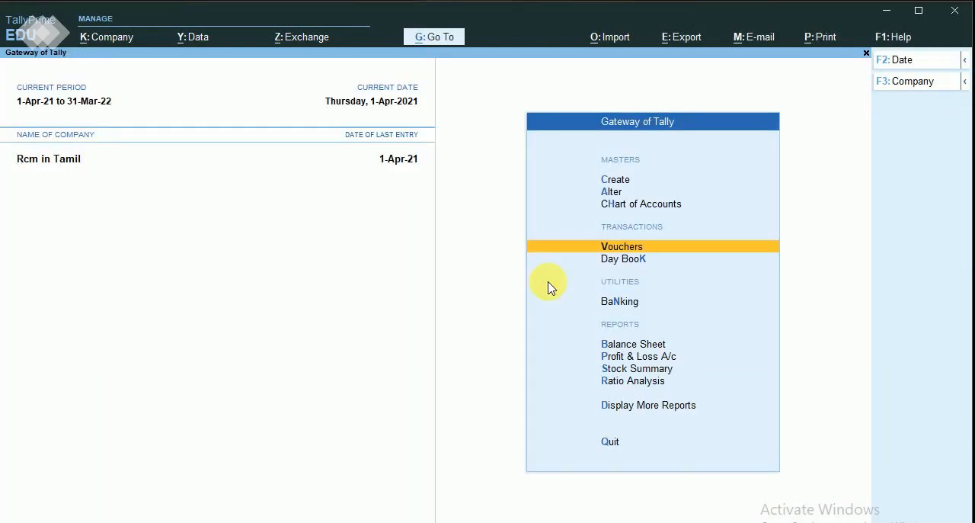
key("Down")
key("Down")
key("Down")
key("Down")
key("Down")
key("Down")
key("Down")
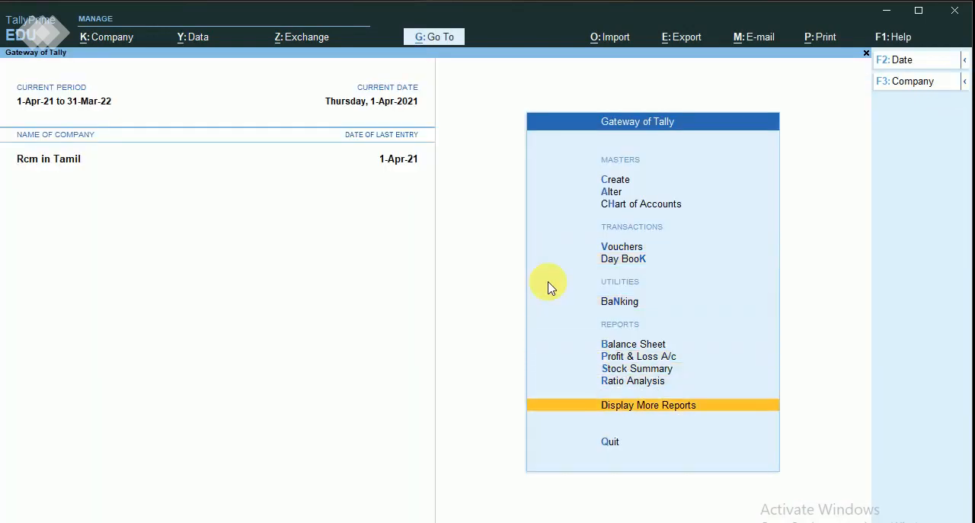
key("Return")
key("Down")
key("Down")
key("Down")
key("Down")
key("Down")
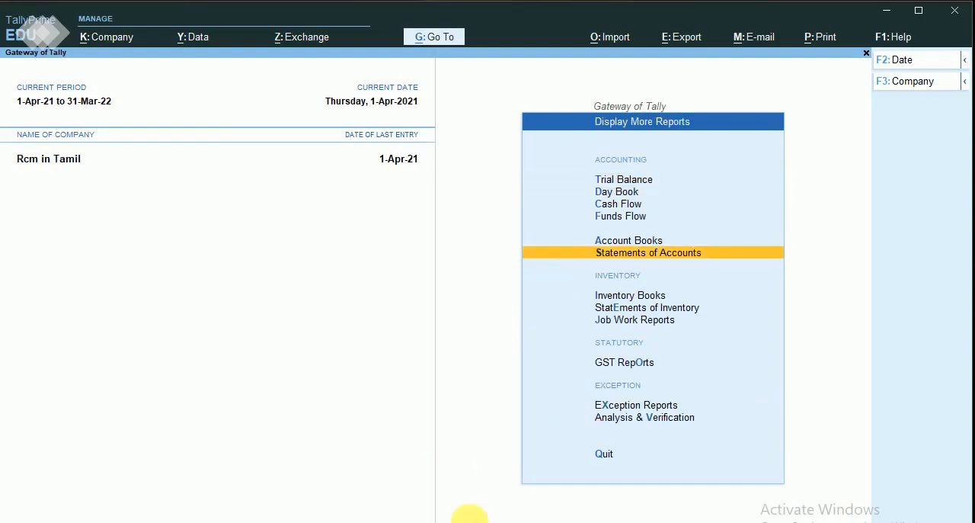
key("o")
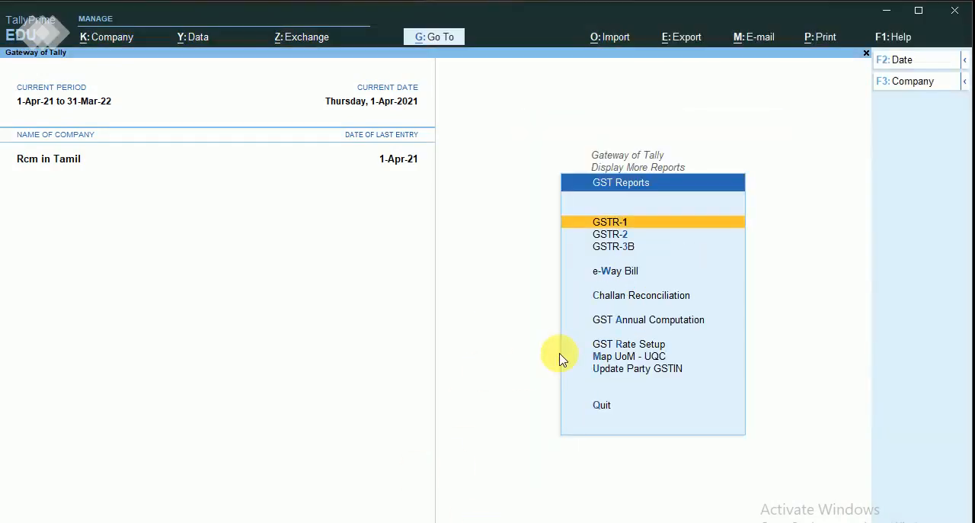
key("Down")
key("Return")
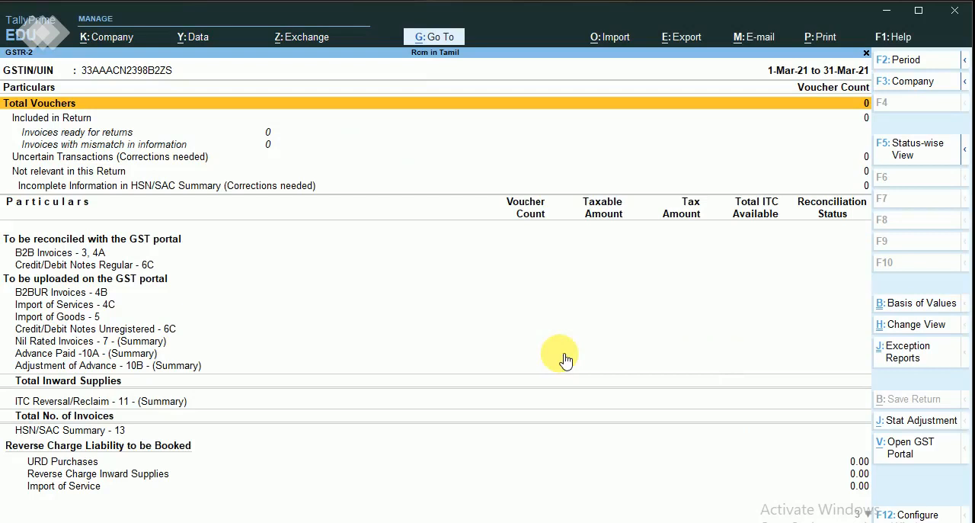
Set the GSTR-2 report period from 1-Apr-21 to 1-May-21.
key("Down")
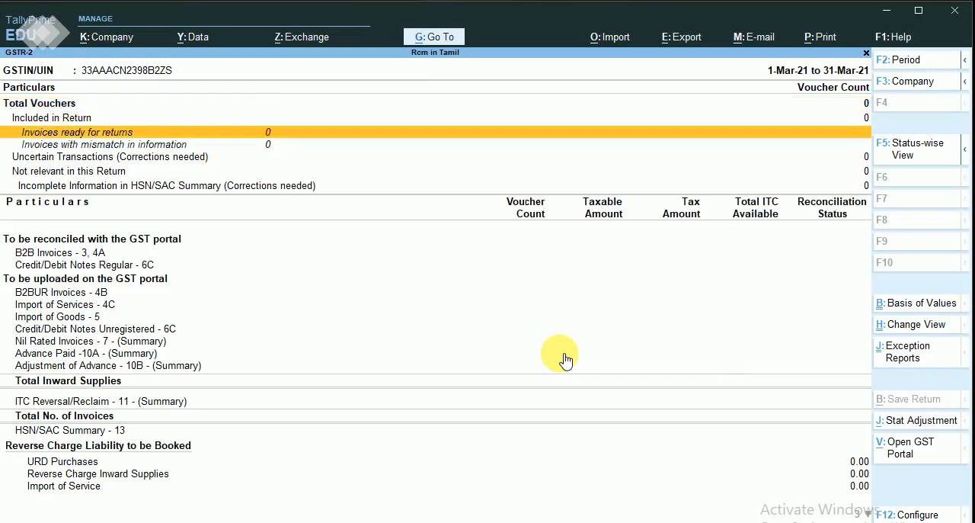
left_click(913, 66)
type("1-4")
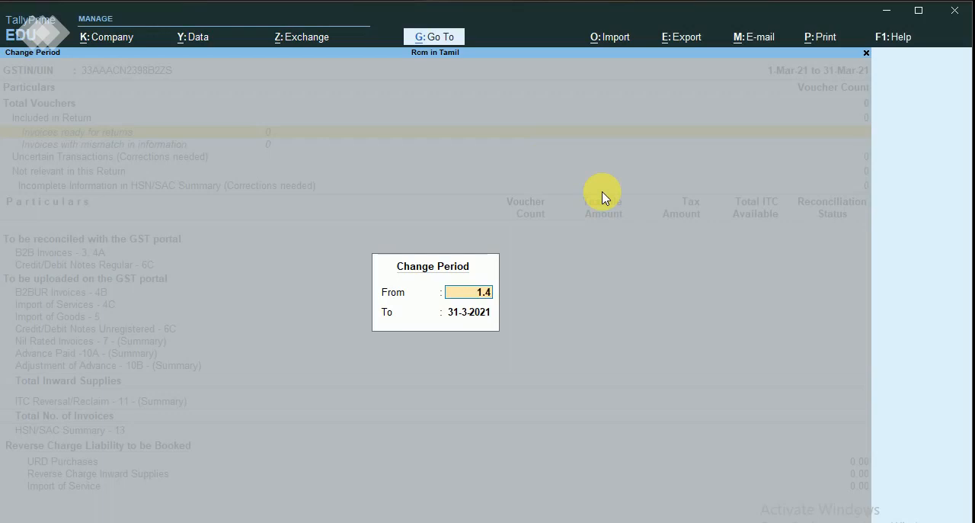
key("Return")
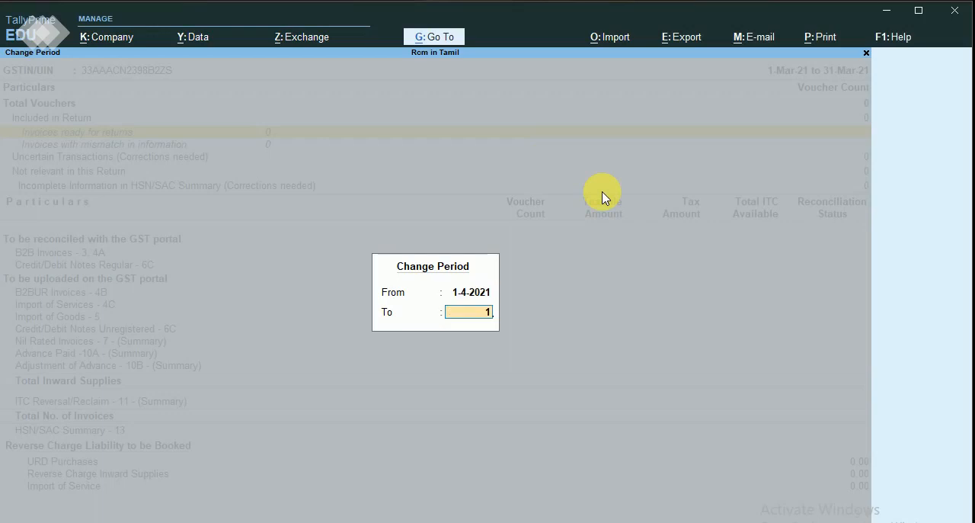
type("1.5")
key("Return")
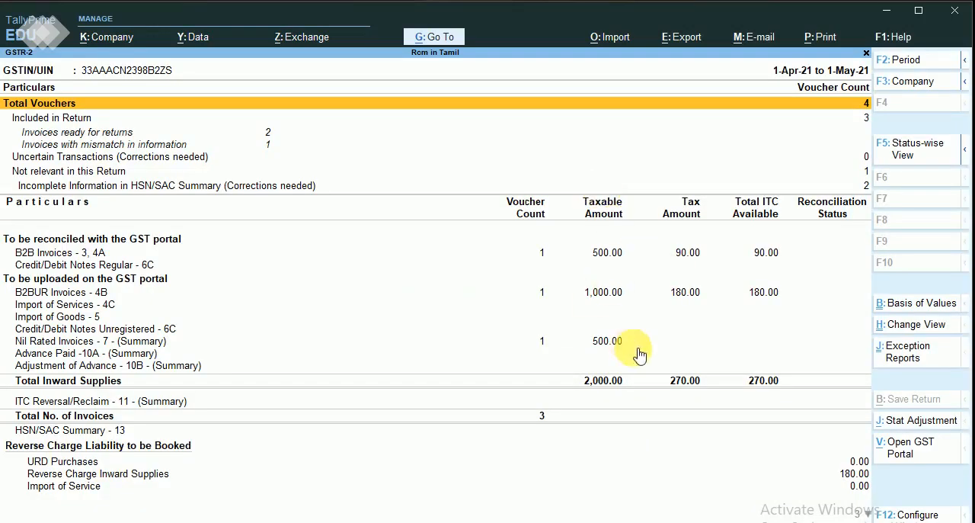
Compare the tax amount of B2BUR Invoices - 4B with the GSTR-2 figures in the rcm workbook in Excel.
left_click(587, 298)
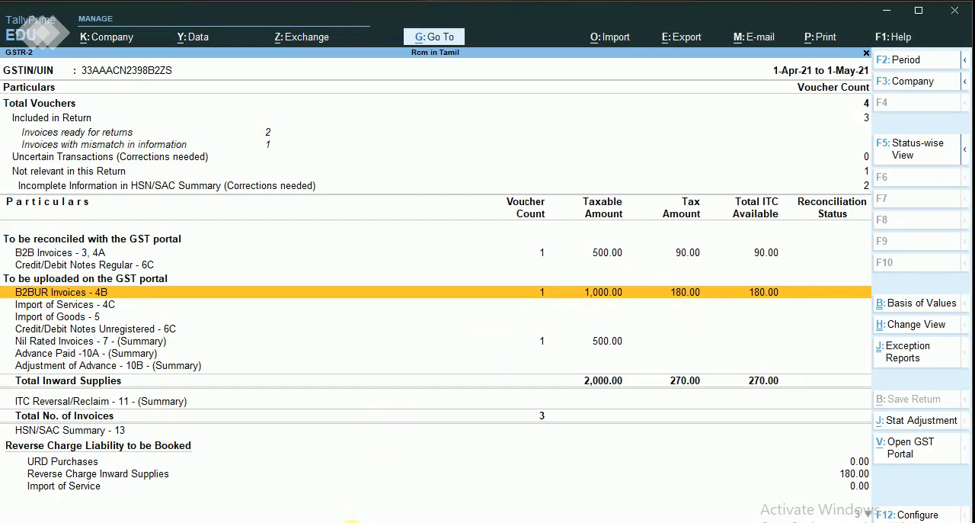
key("alt+Tab")
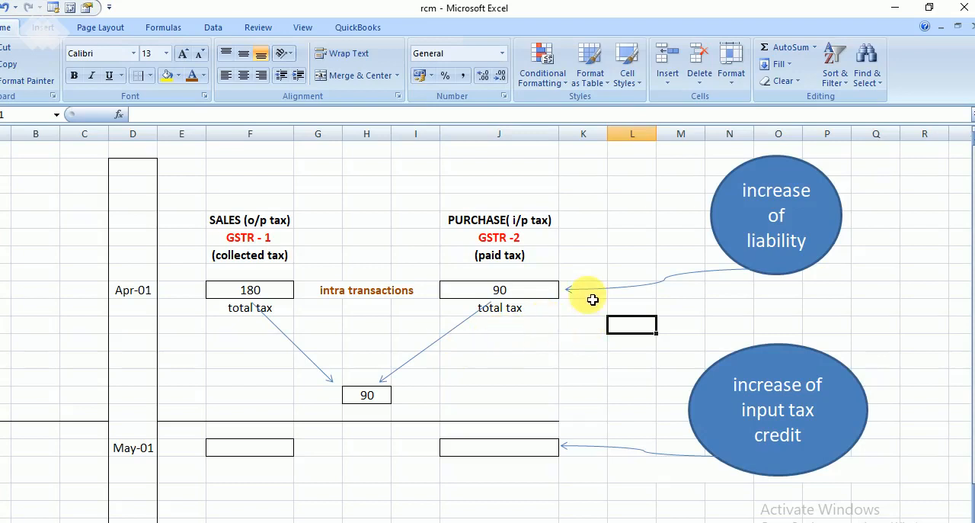
left_click(308, 522)
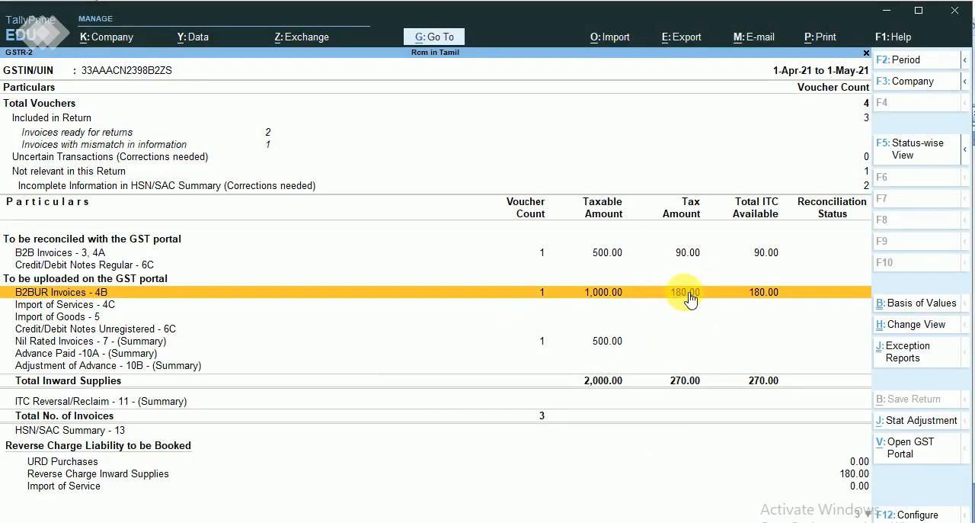
left_click(427, 522)
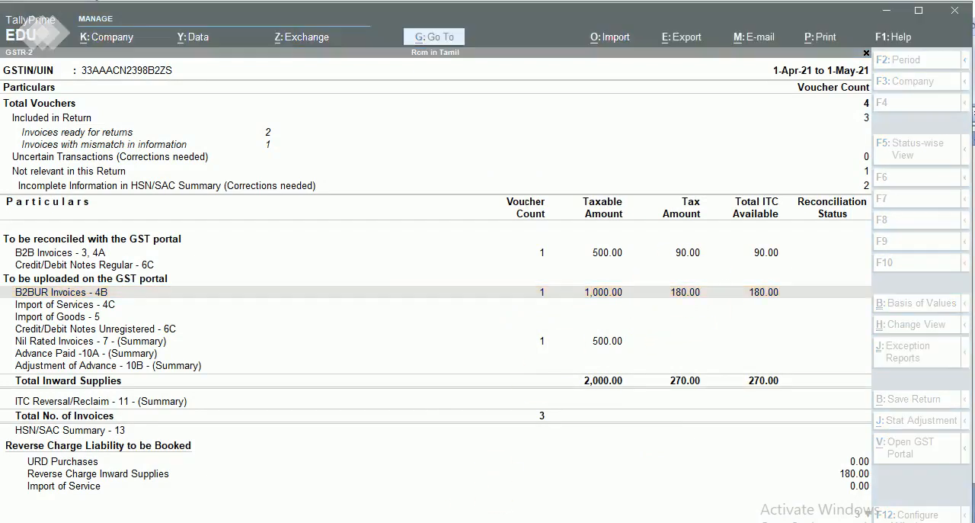
left_click(644, 331)
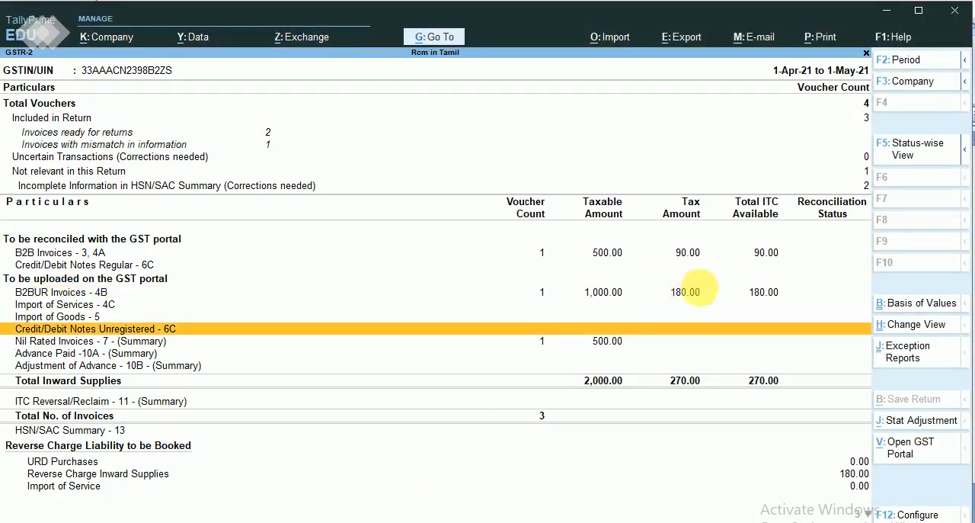
left_click(692, 296)
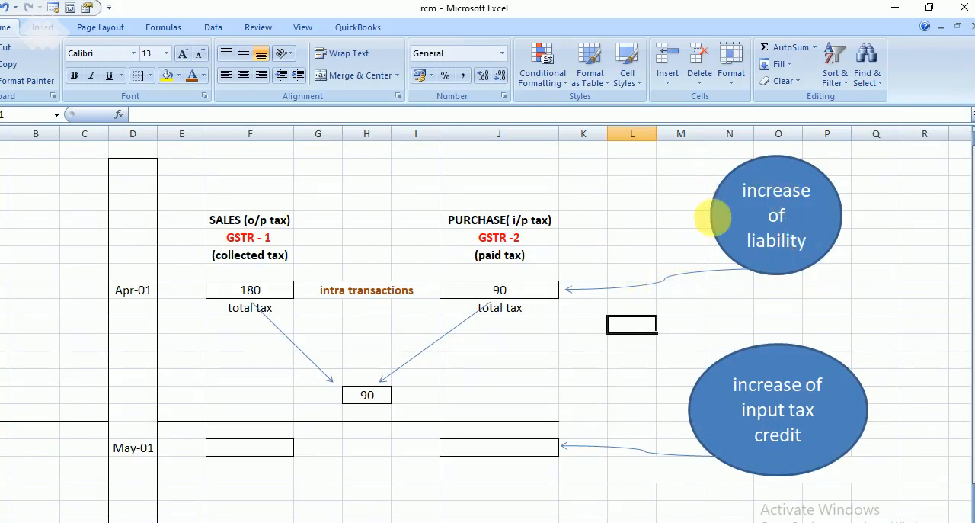
left_click(884, 11)
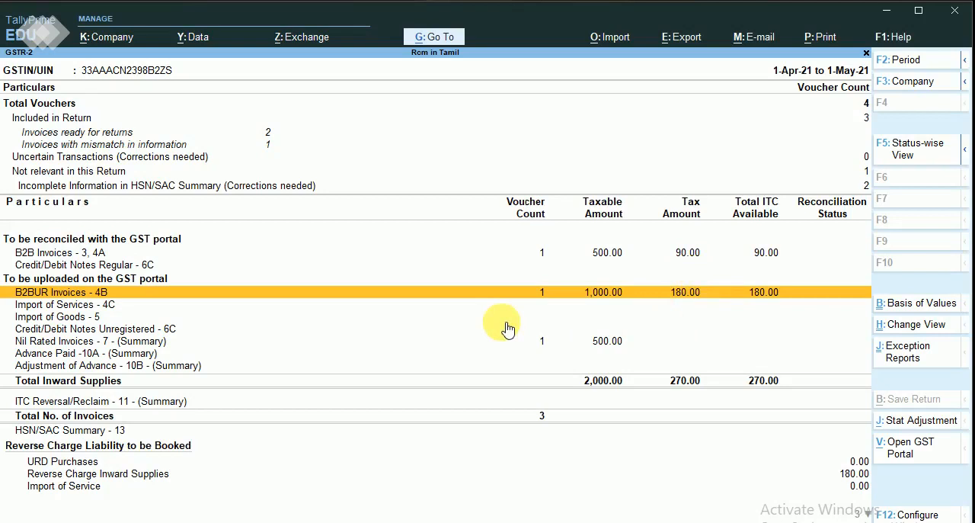
Close the GSTR-2 report and drill from the Balance Sheet through Current Liabilities into Duties & Taxes.
key("Escape")
key("Escape")
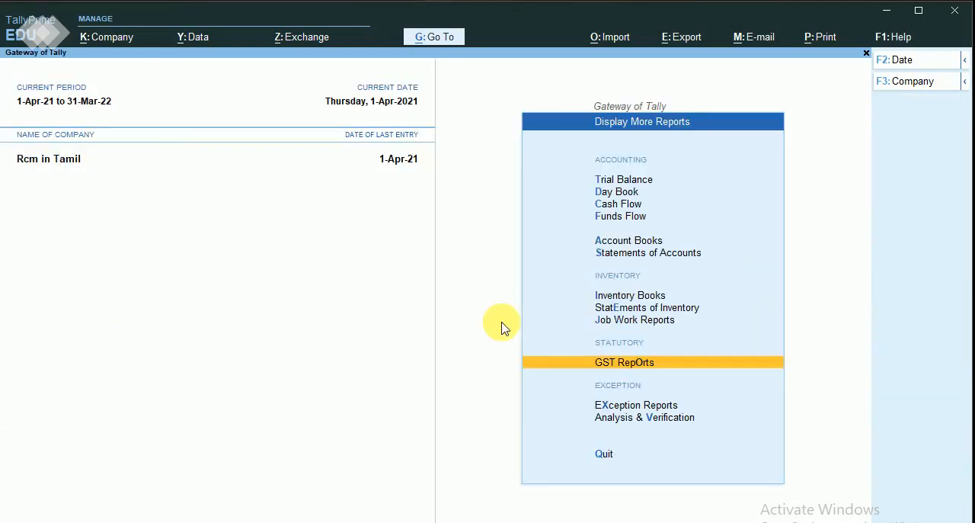
key("Escape")
key("Up")
key("Up")
key("Up")
key("Up")
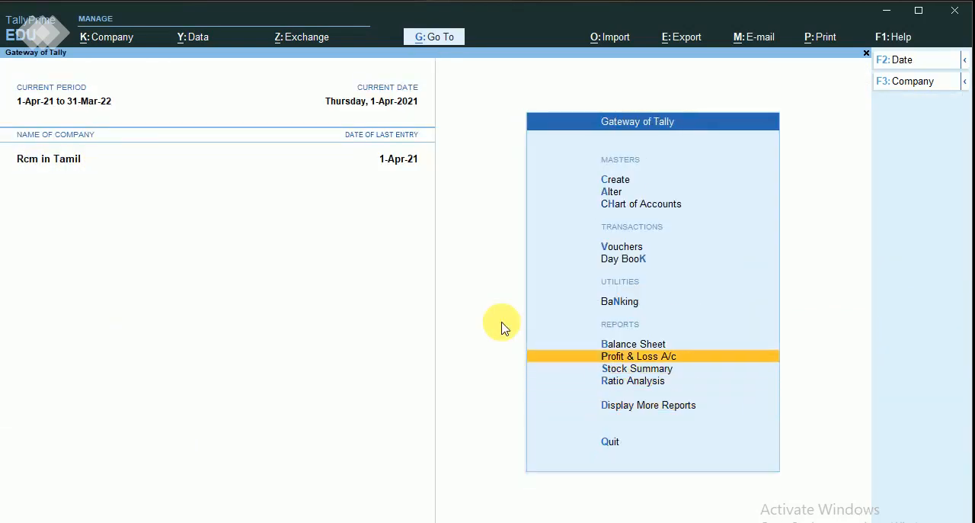
key("Return")
key("Down")
key("Down")
key("Return")
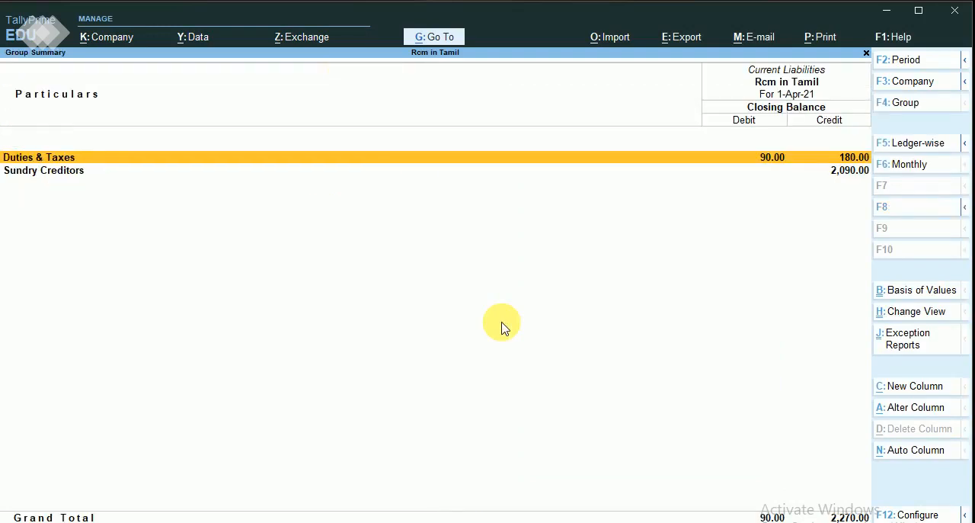
key("Return")
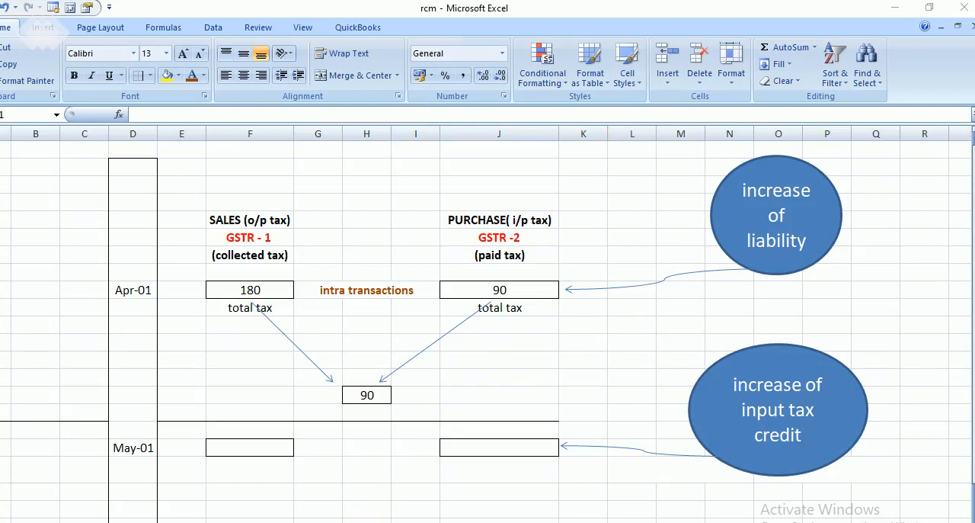
Compare the input and output tax ledger balances with the rcm workbook in Excel, then return to TallyPrime.
key("alt+Tab")
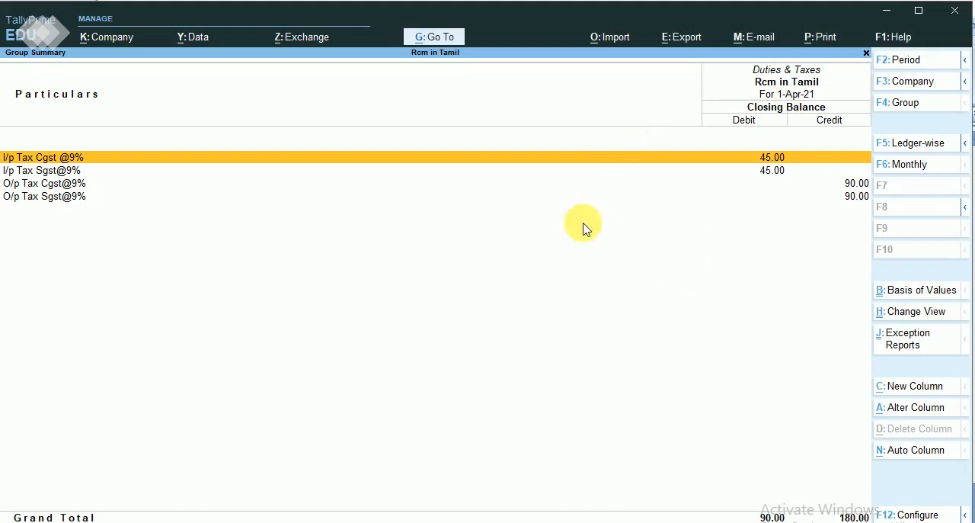
left_click(294, 521)
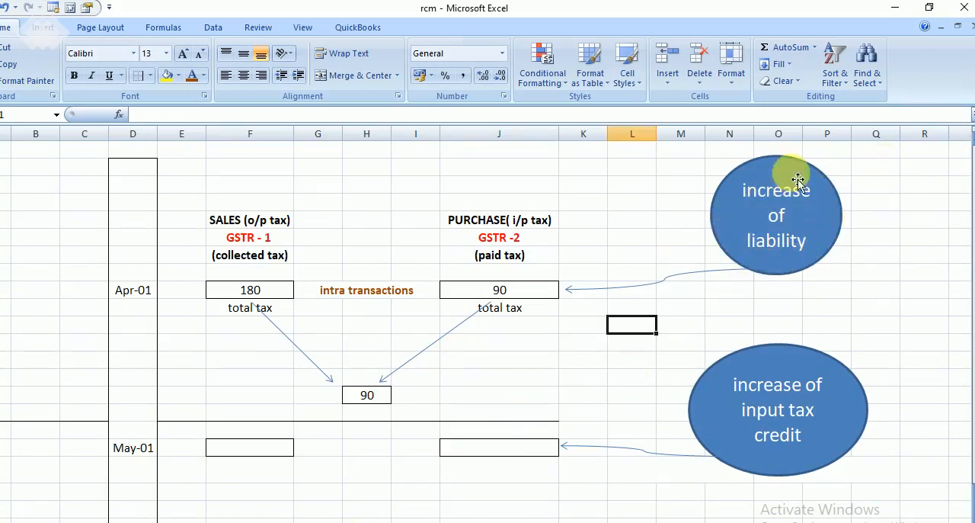
left_click(899, 14)
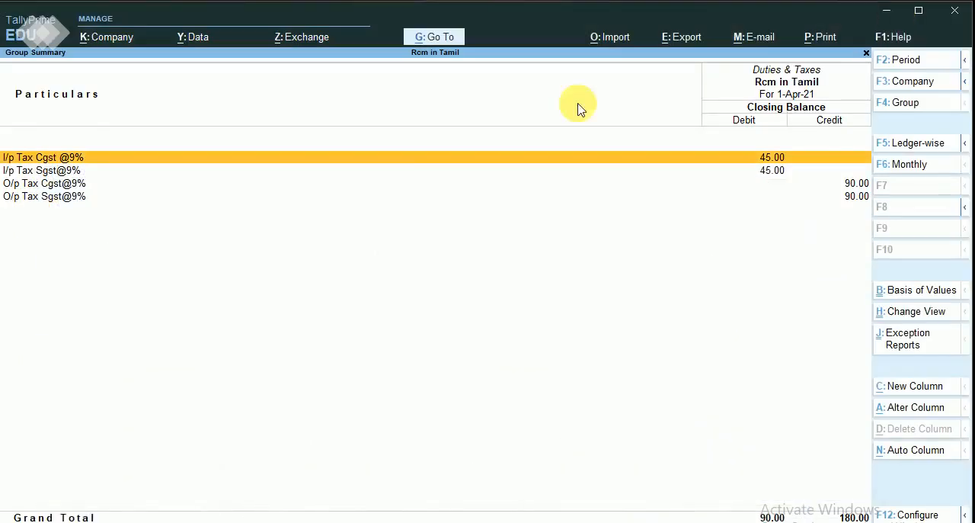
Close the Duties & Taxes summary and the Balance Sheet, and reopen the GSTR-2 report.
key("Escape")
key("Escape")
key("Escape")
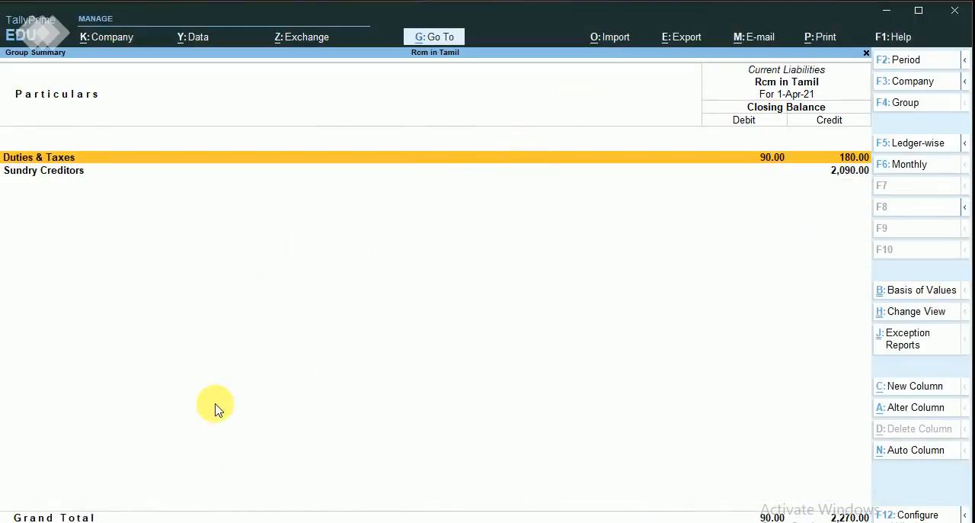
key("Down")
key("Down")
key("Down")
key("Down")
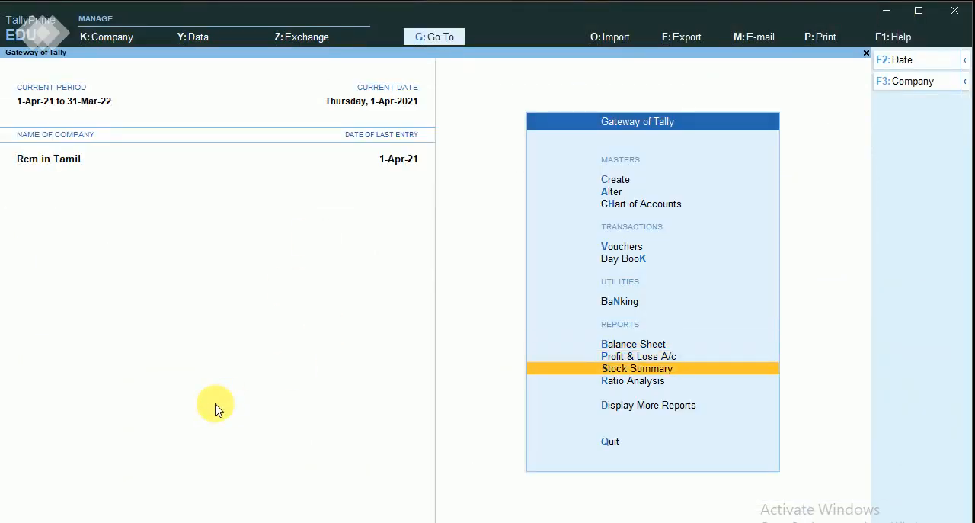
key("Return")
key("Down")
key("Down")
key("Down")
key("Down")
key("Down")
key("Down")
key("Down")
key("Down")
key("Down")
key("Down")
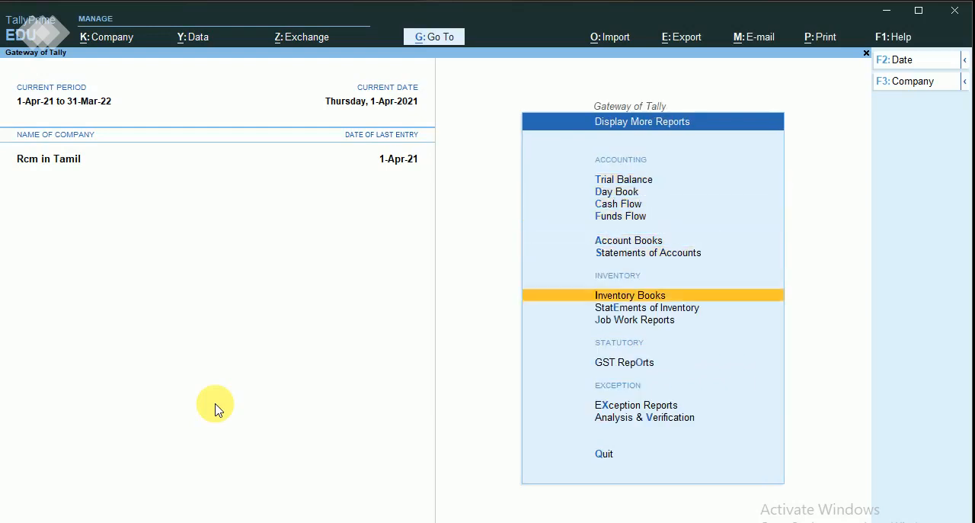
key("Up")
key("Return")
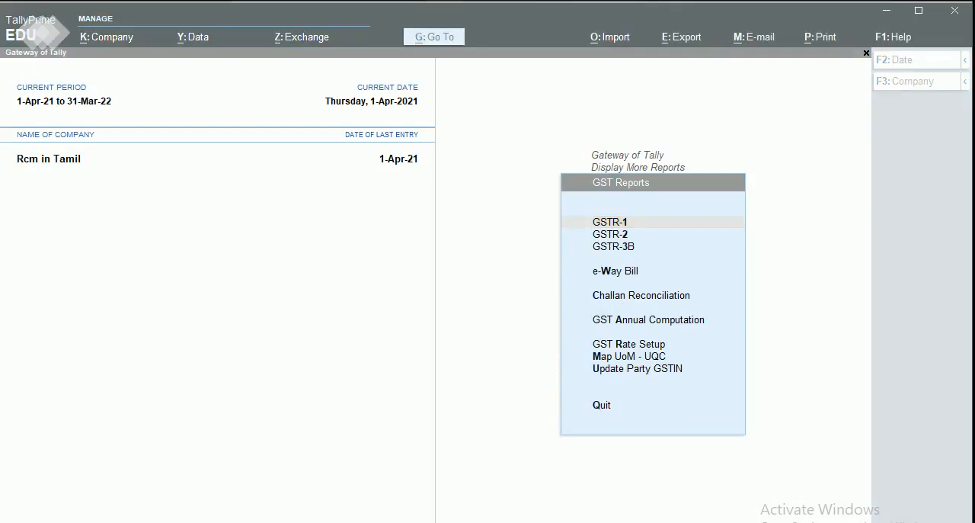
left_click(606, 236)
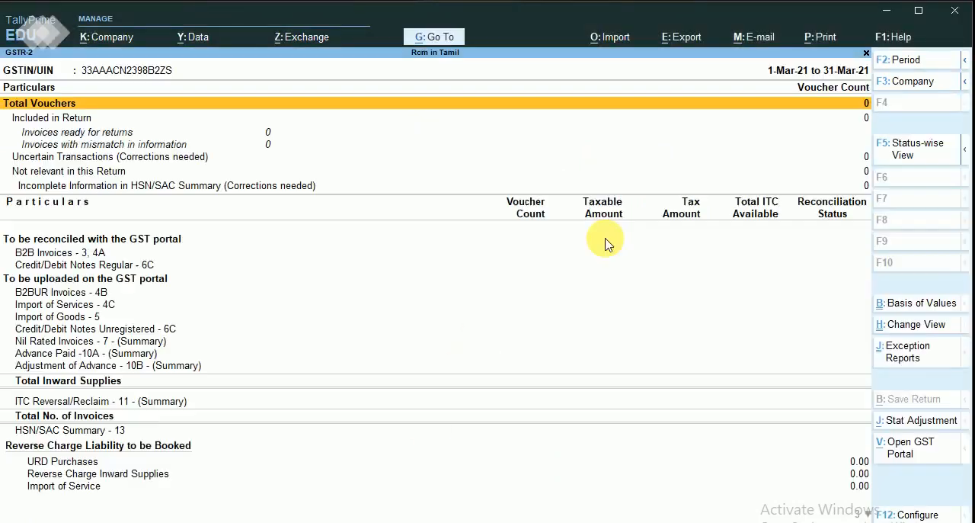
Change the reopened GSTR-2 report's period to run from 1-Apr-21 to 1-May-21.
left_click(914, 61)
type("1-4")
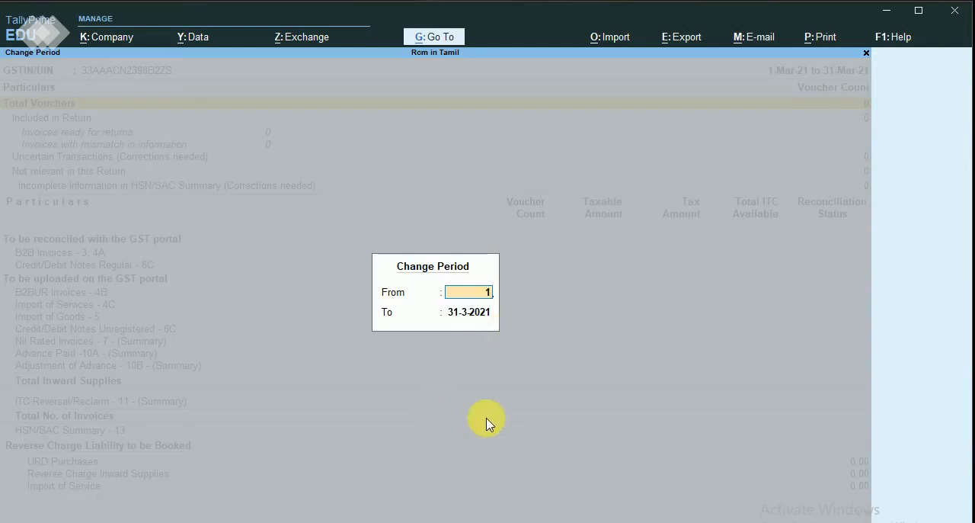
key("Return")
type("1")
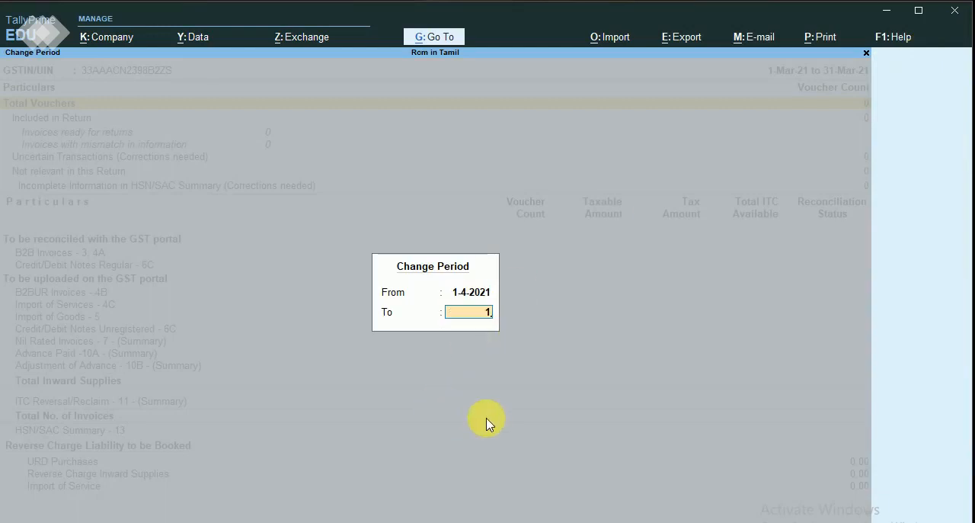
type(".5")
key("Return")
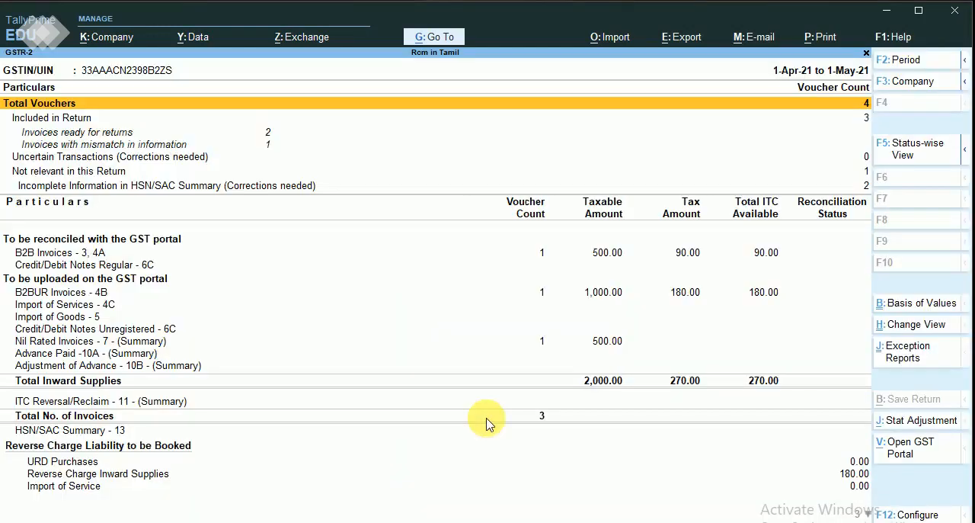
Drill into Reverse Charge Inward Supplies in the GSTR-2 report and start a stat adjustment from that view.
left_click(853, 476)
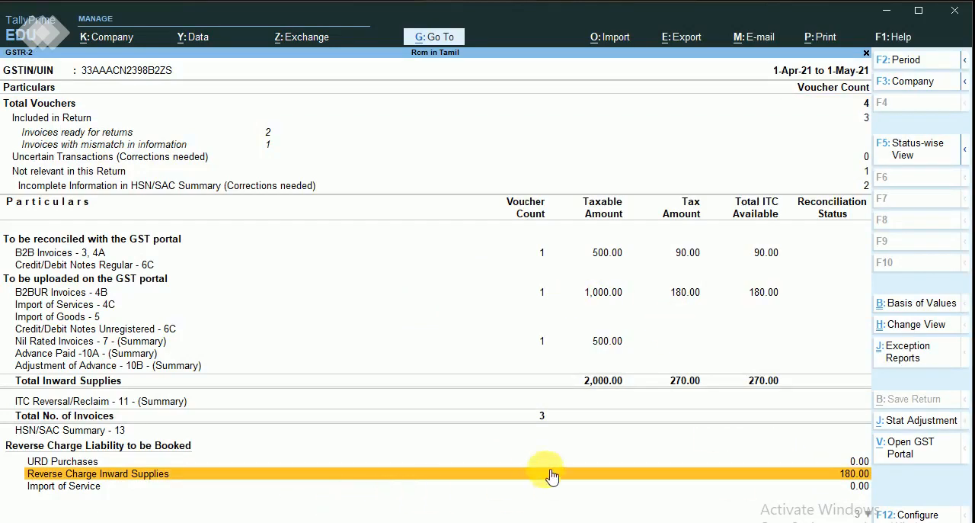
left_click(730, 478)
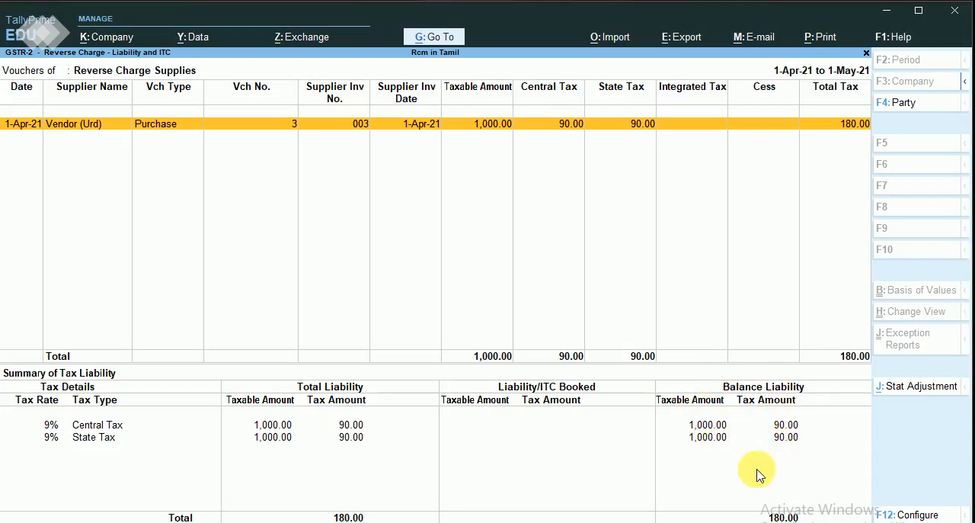
left_click(903, 390)
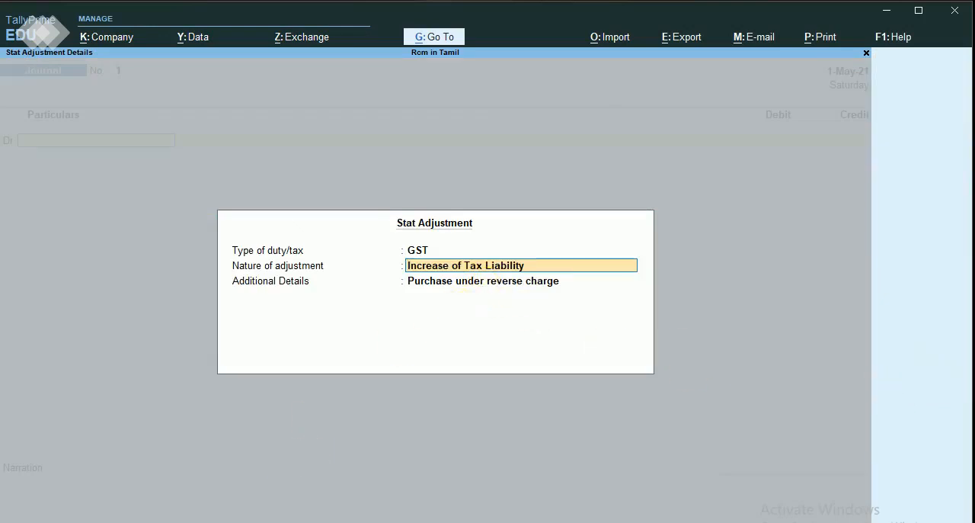
Switch to the rcm workbook in Excel, change the upper circle's text to "increase of tax liability", and return to TallyPrime.
key("alt+Tab")
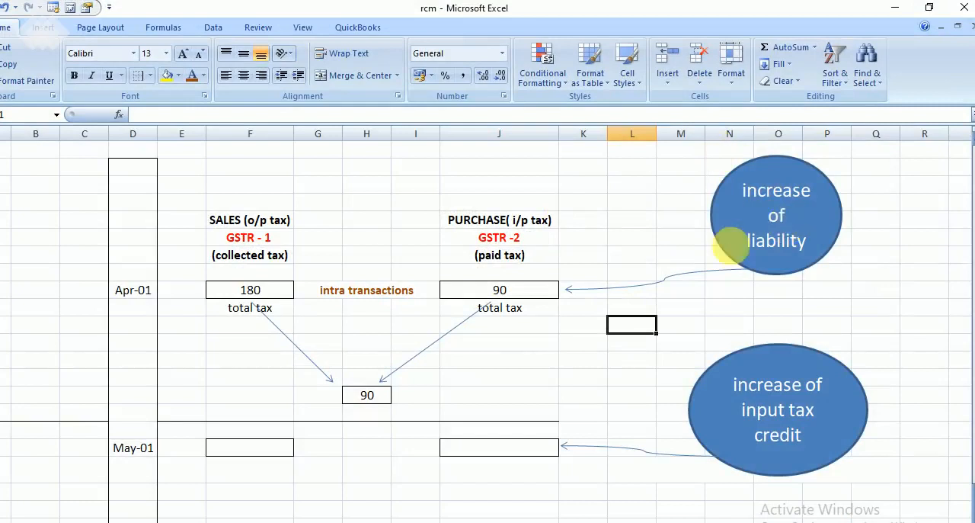
left_click(787, 208)
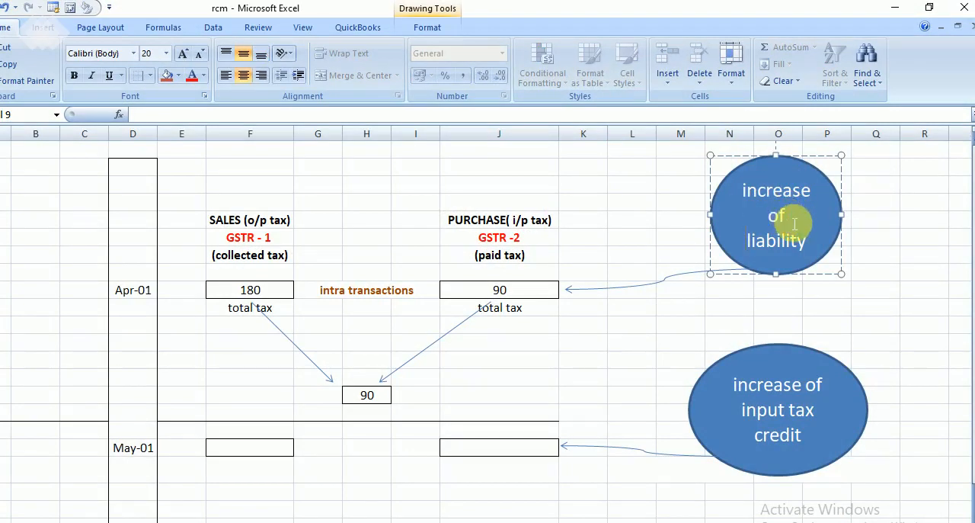
type("tax")
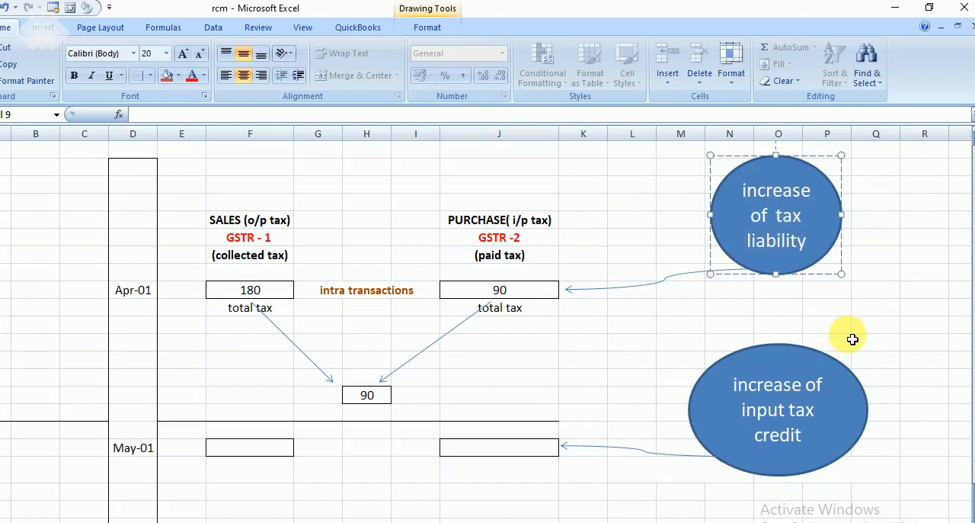
left_click(893, 13)
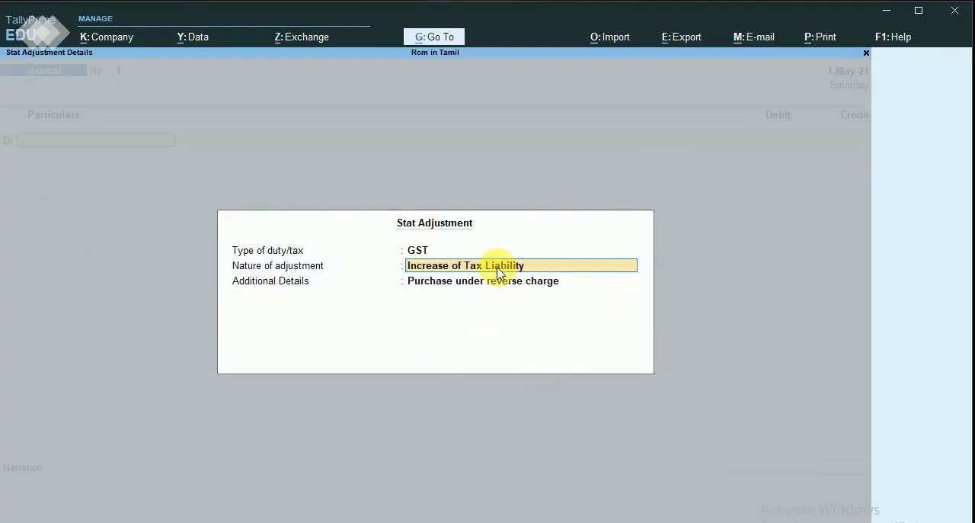
Accept Increase of Tax Liability for purchase under reverse charge, and begin a new debit ledger named Rcm Adjustment under Current Assets.
key("ctrl+a")
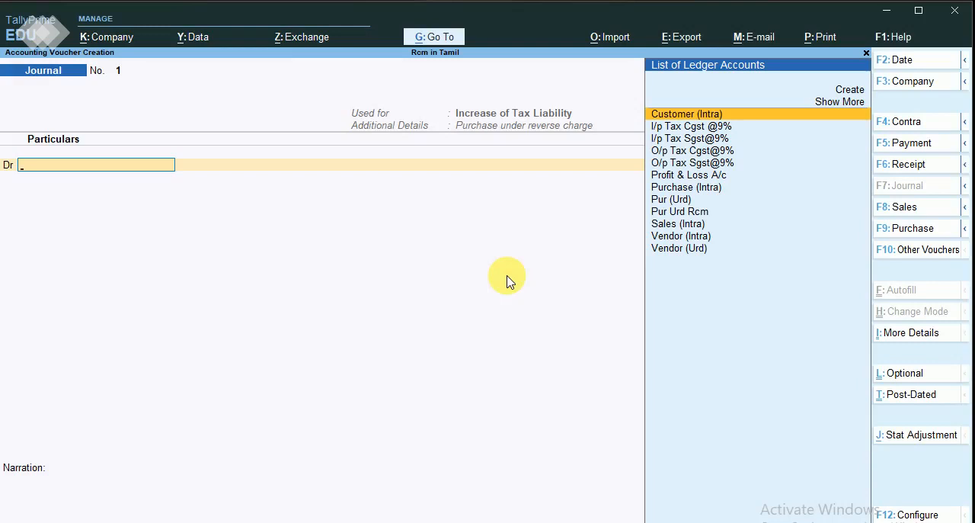
key("alt+c")
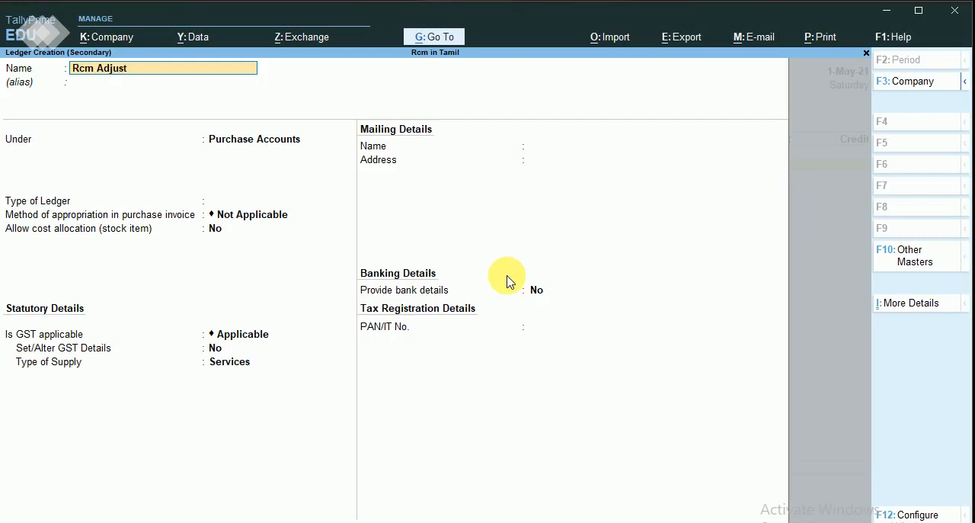
key("Return")
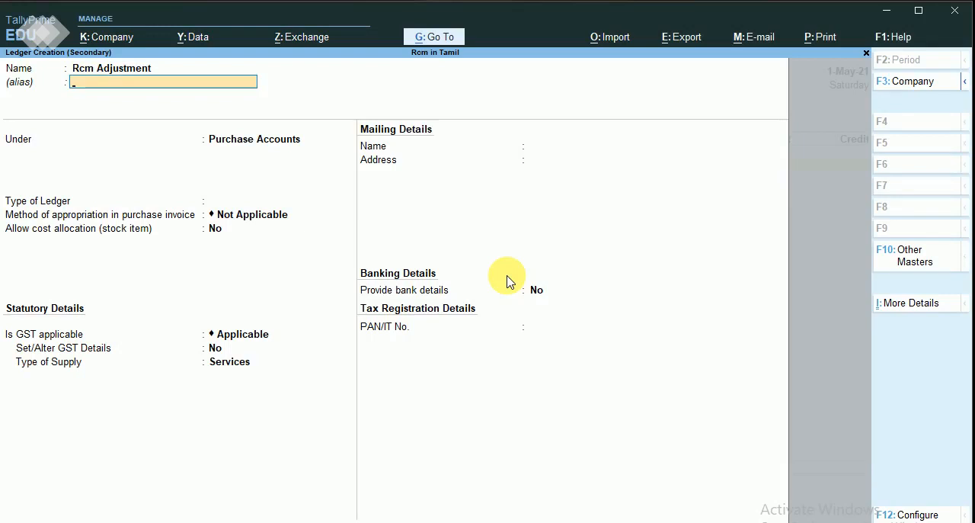
key("Return")
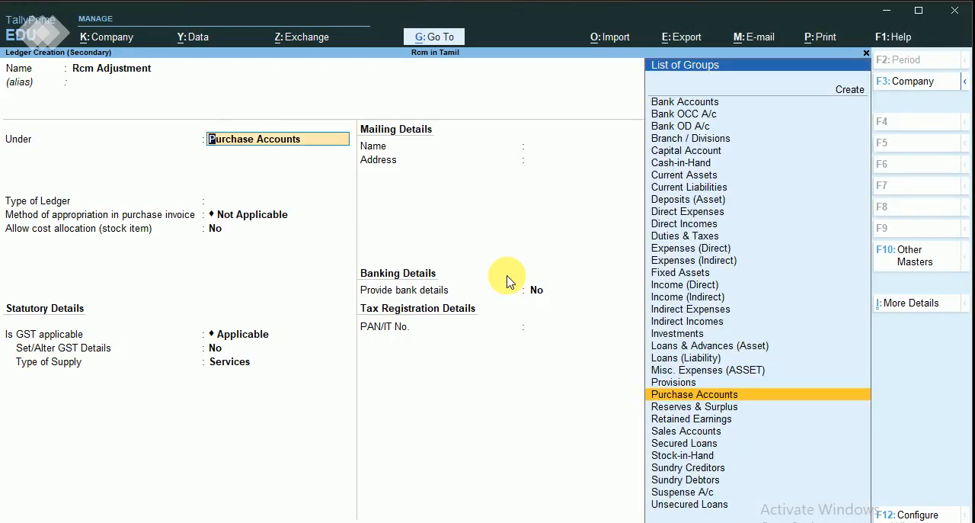
type("Cu")
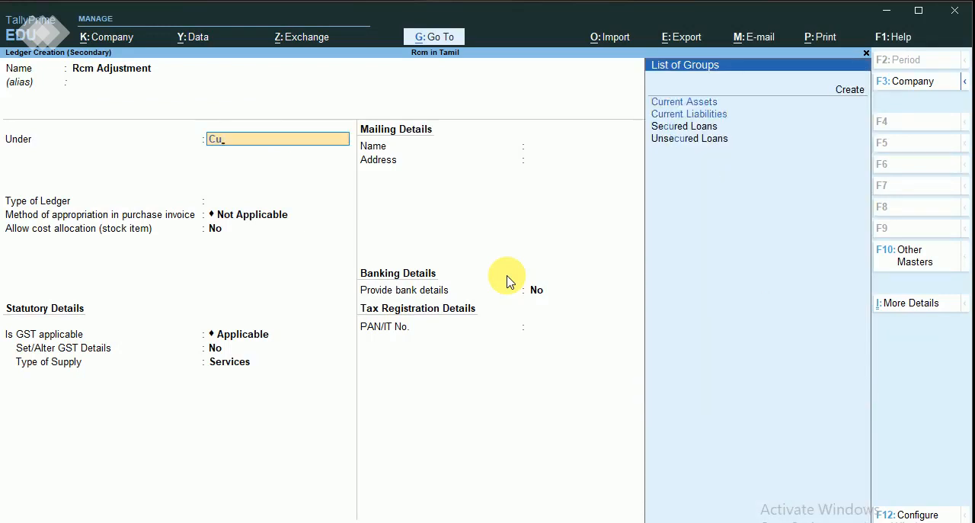
key("Return")
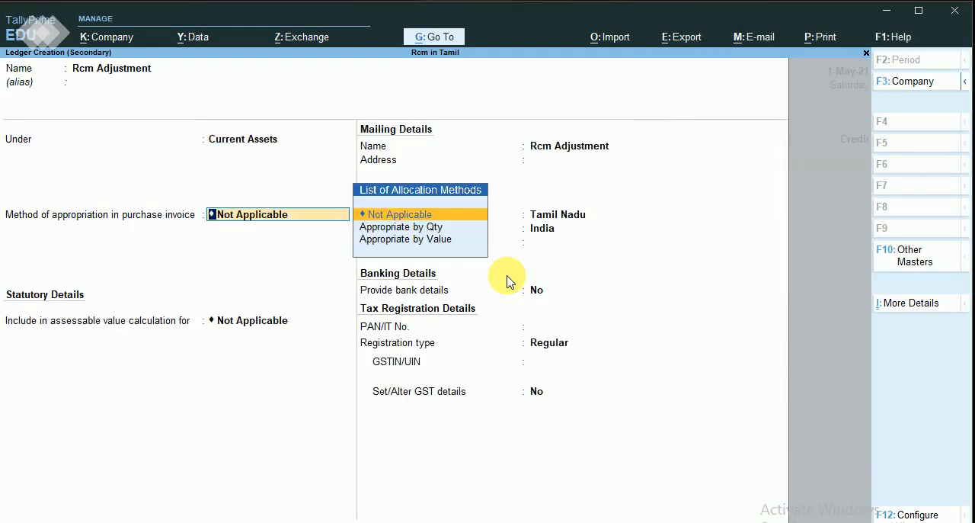
Keep the default mailing, banking and tax registration details for the Rcm Adjustment ledger and save it.
key("Return")
key("Return")
key("Return")
key("Return")
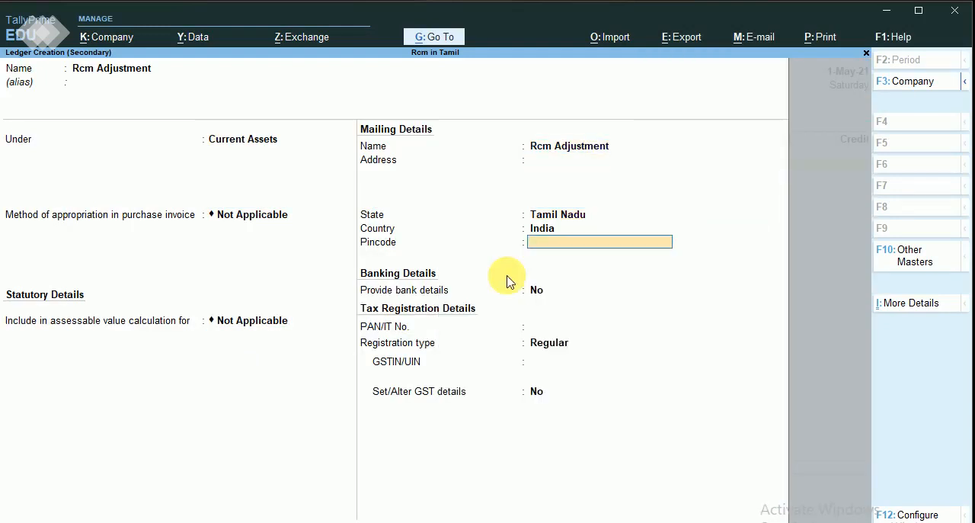
key("Return")
key("Return")
key("Return")
key("Return")
key("Return")
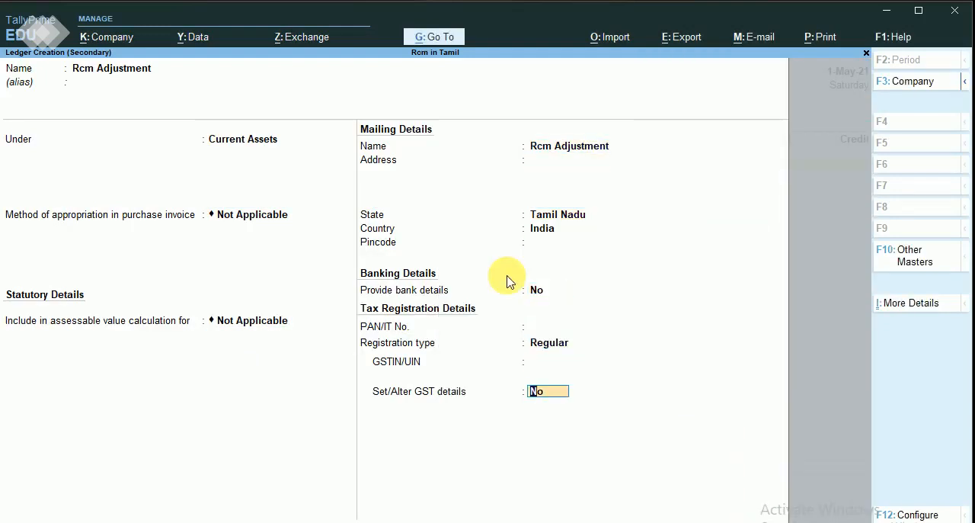
key("Return")
key("Return")
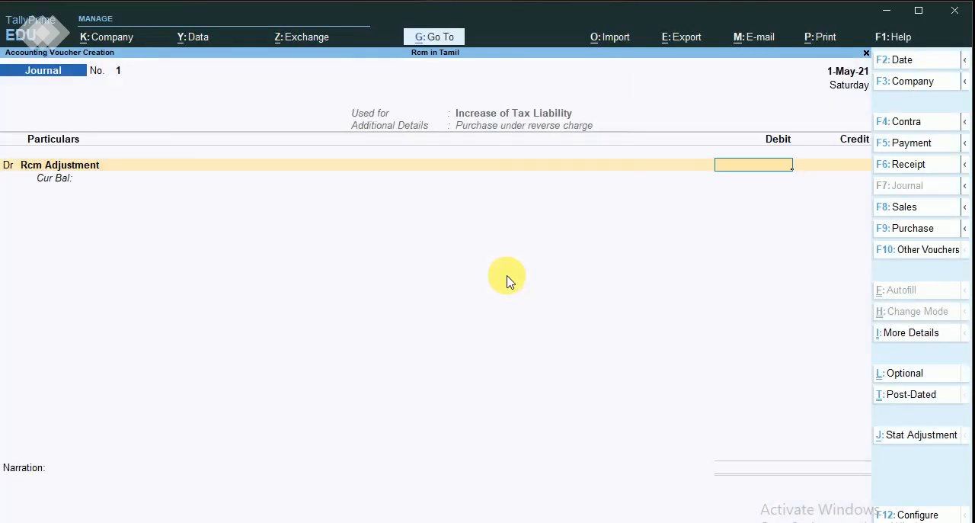
Debit Rcm Adjustment with 180 and credit I/p Tax Cgst @9% with 90 on a taxable value of 1,000.
type("180")
key("Return")
key("Return")
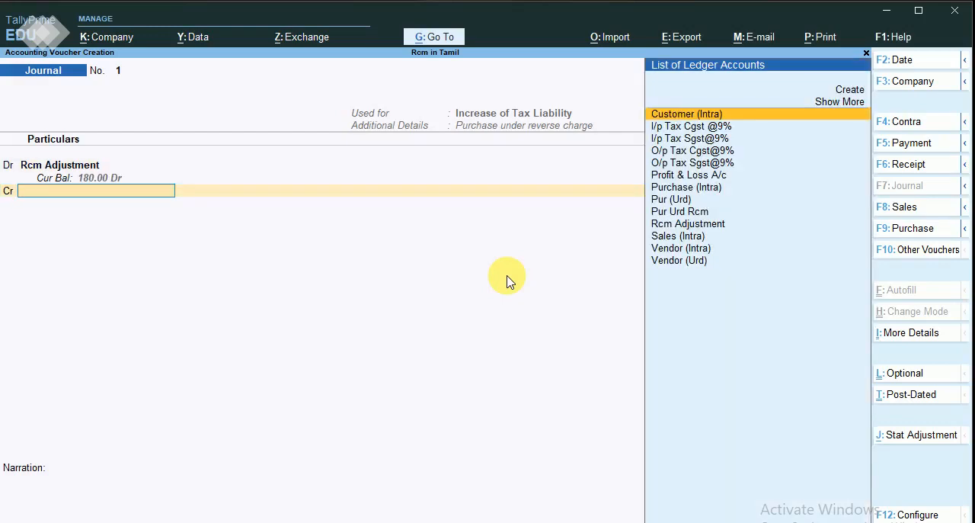
key("Down")
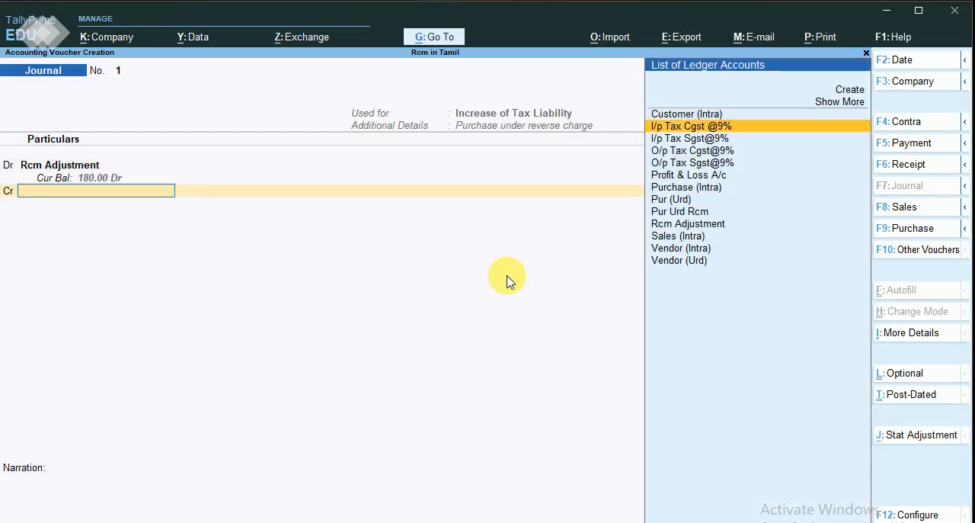
key("Return")
key("Return")
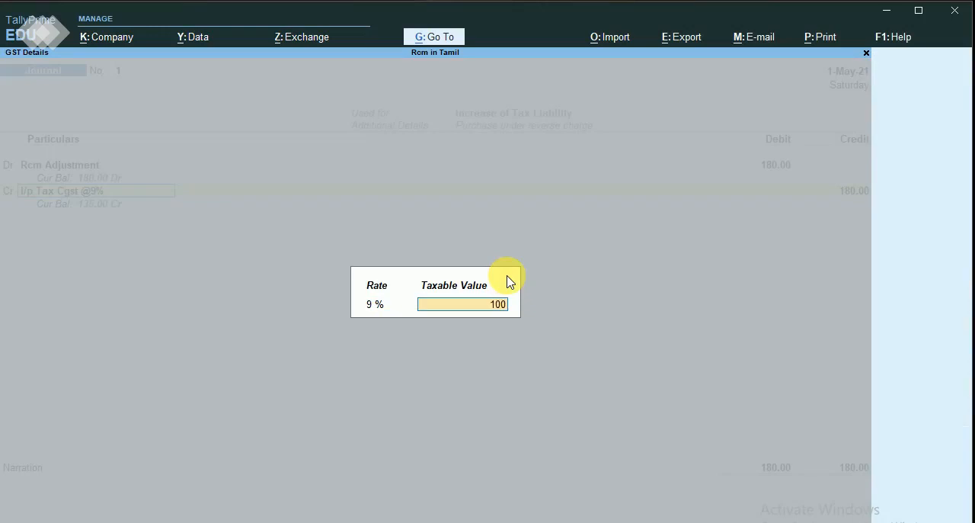
key("Return")
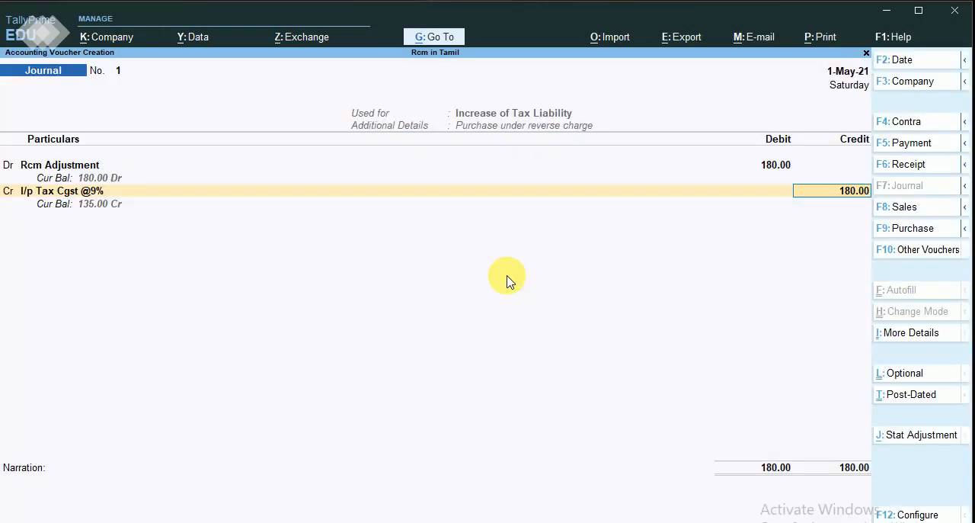
type("90")
key("Return")
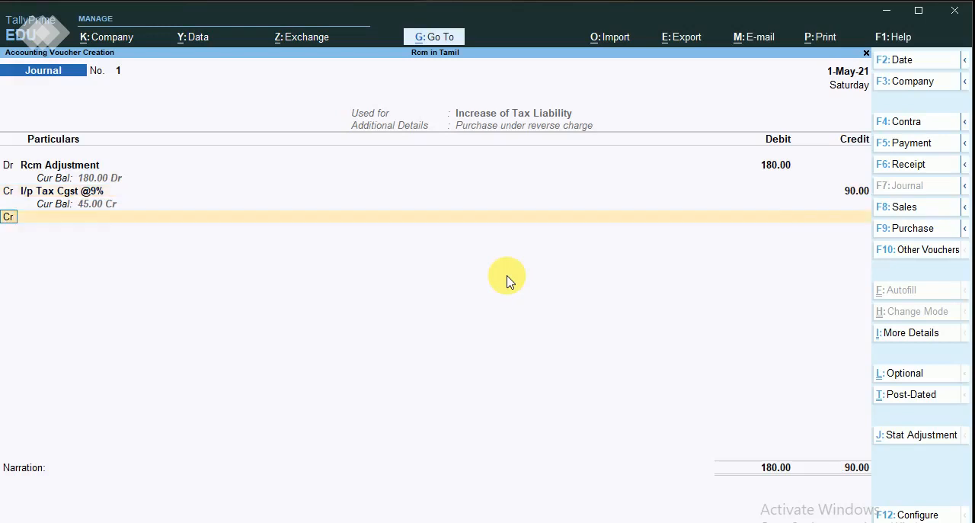
Credit I/p Tax Sgst@9% with 90 on a taxable value of 1,000 and save the journal voucher without a narration.
key("Return")
key("Down")
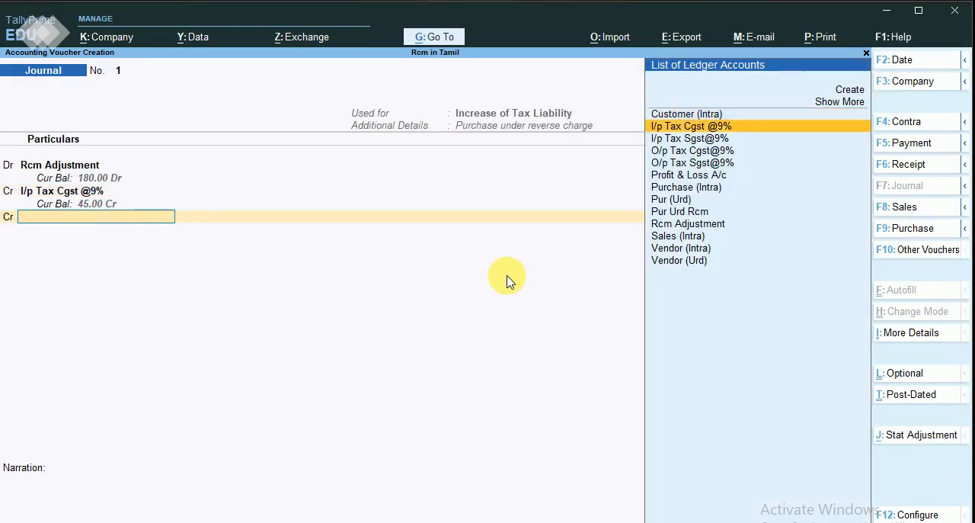
key("Down")
key("Return")
key("Return")
key("Return")
key("Return")
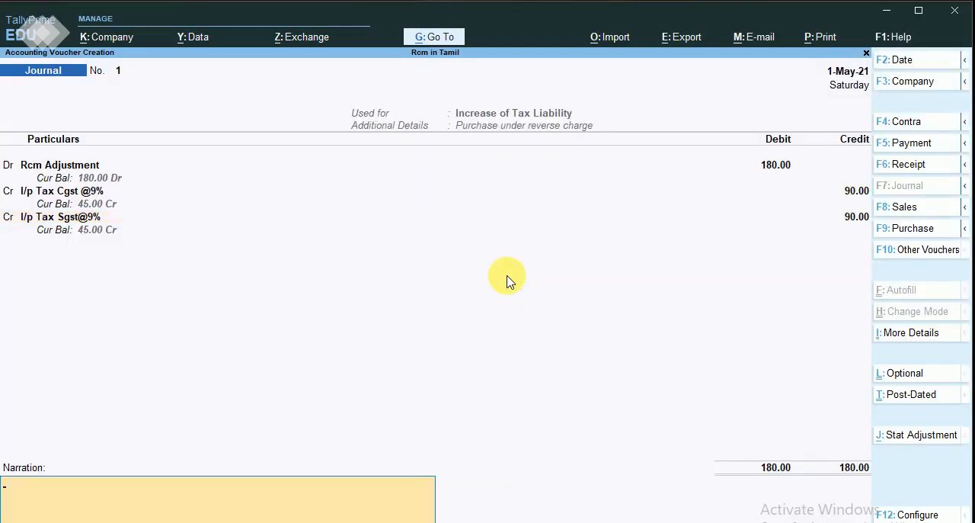
key("Return")
key("Return")
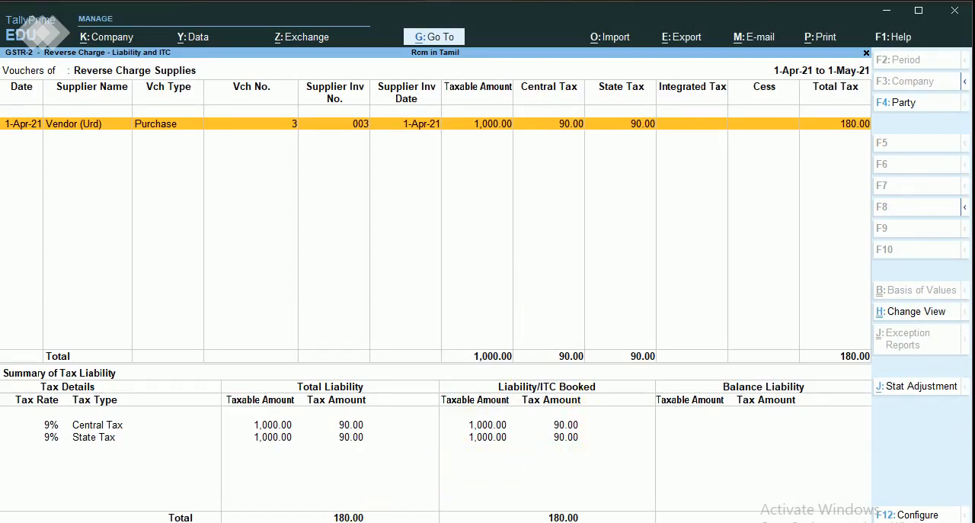
Review the booked amounts in the Summary of Tax Liability, then close the reverse charge view and the GSTR-2 report.
left_click(366, 522)
left_click(696, 450)
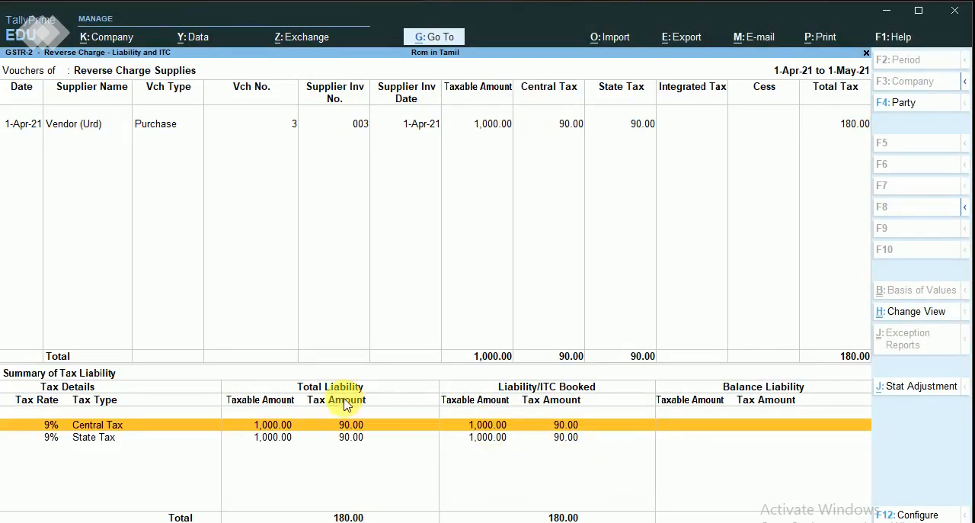
key("Escape")
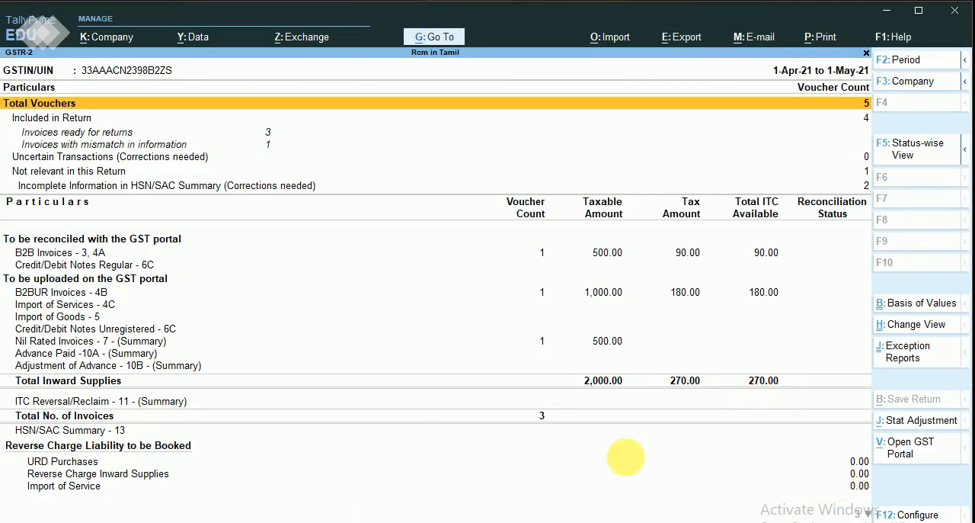
key("Escape")
key("Escape")
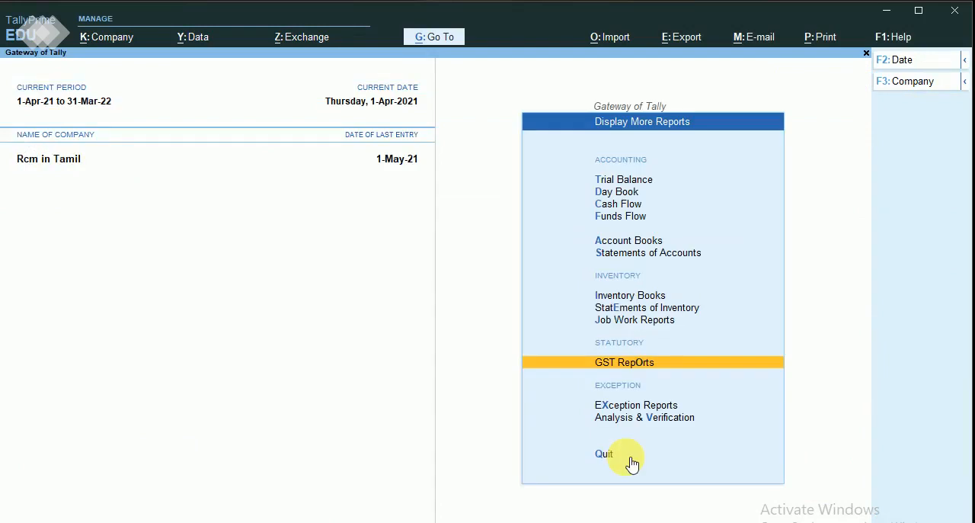
Open the Balance Sheet and drill through Current Liabilities into the Duties & Taxes summary.
key("Up")
key("Down")
key("Escape")
key("Up")
key("Up")
key("Up")
key("Up")
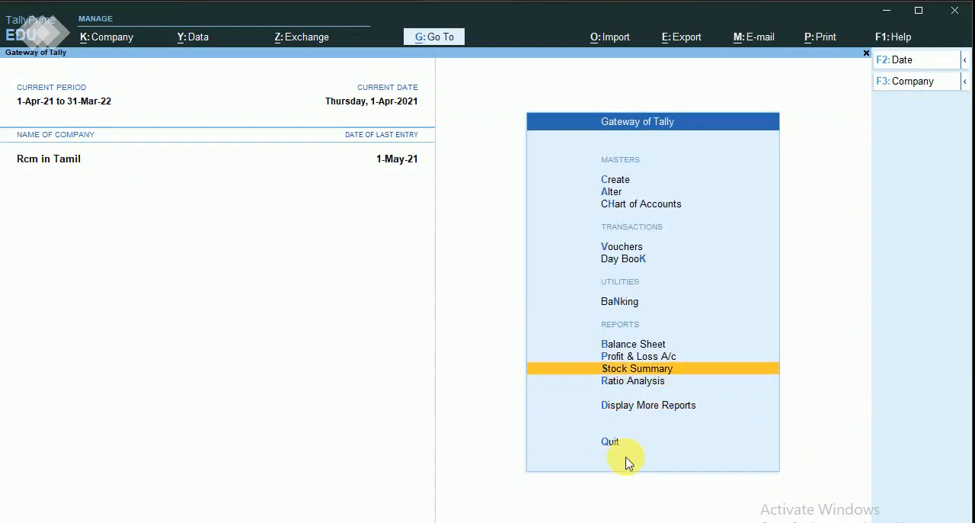
key("Return")
key("Down")
key("Down")
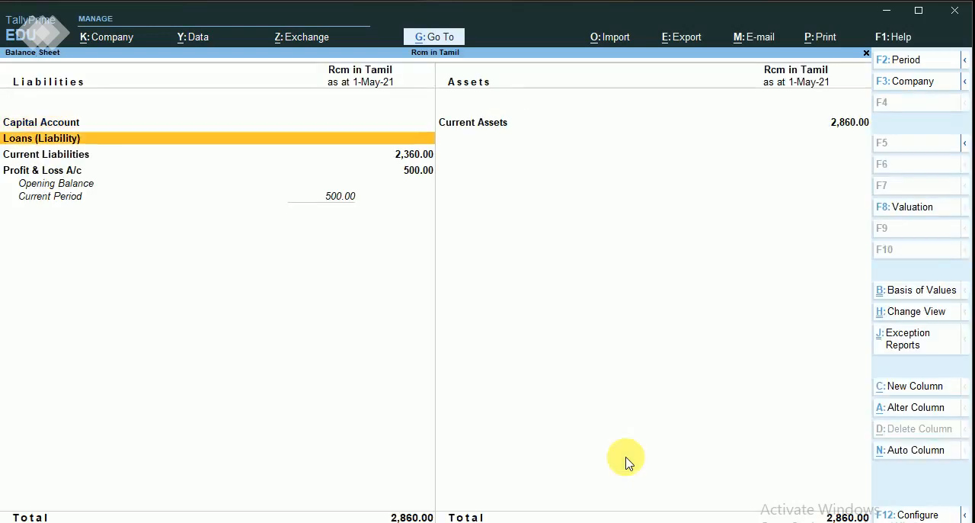
key("Return")
key("Return")
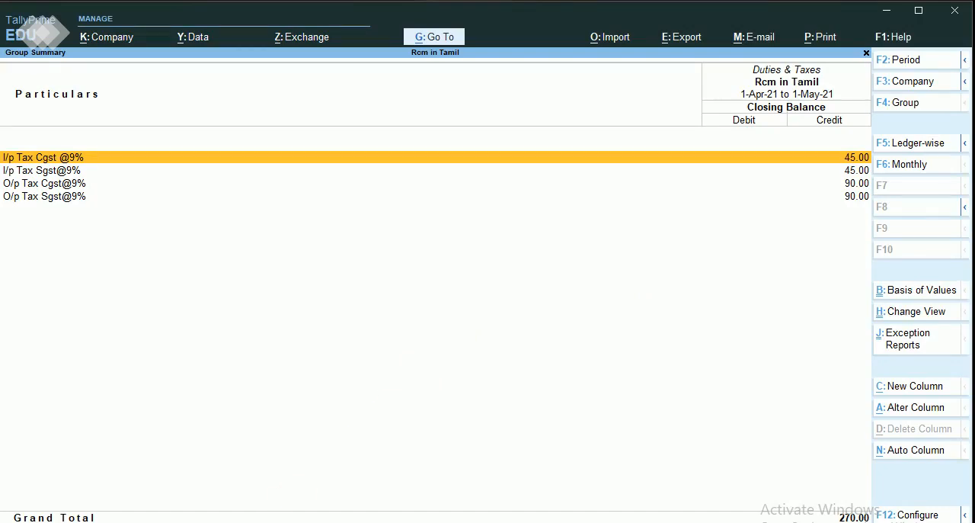
Compare the updated tax ledger balances with the rcm workbook in Excel, then return to TallyPrime and close the Balance Sheet reports.
left_click(358, 521)
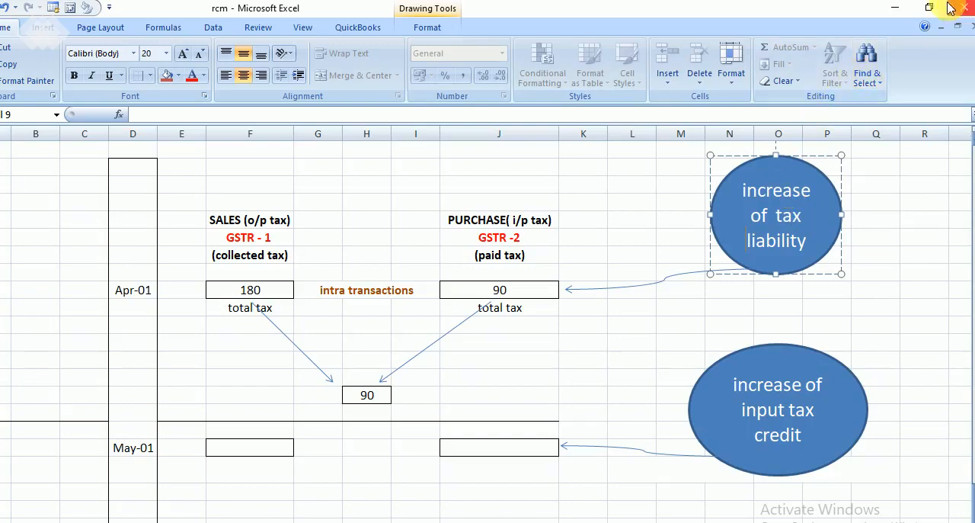
left_click(895, 7)
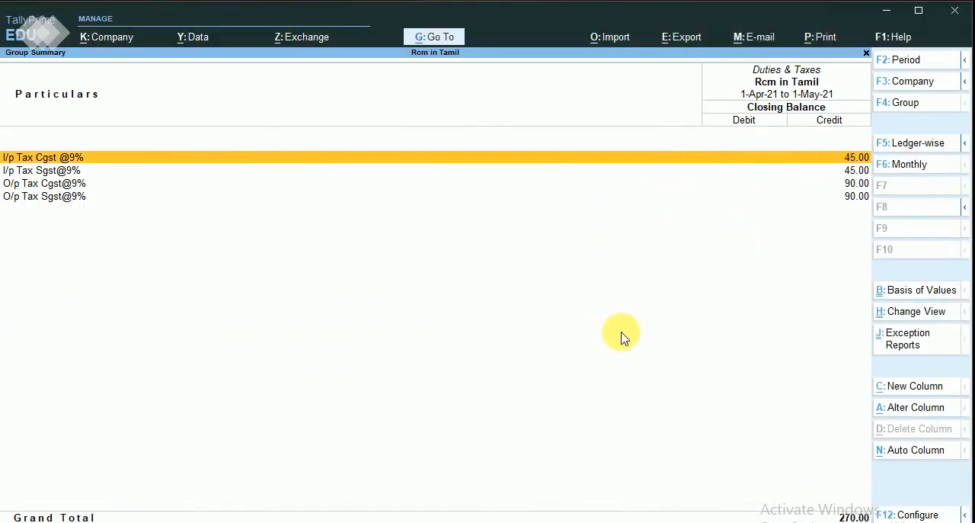
key("Escape")
key("Escape")
key("Escape")
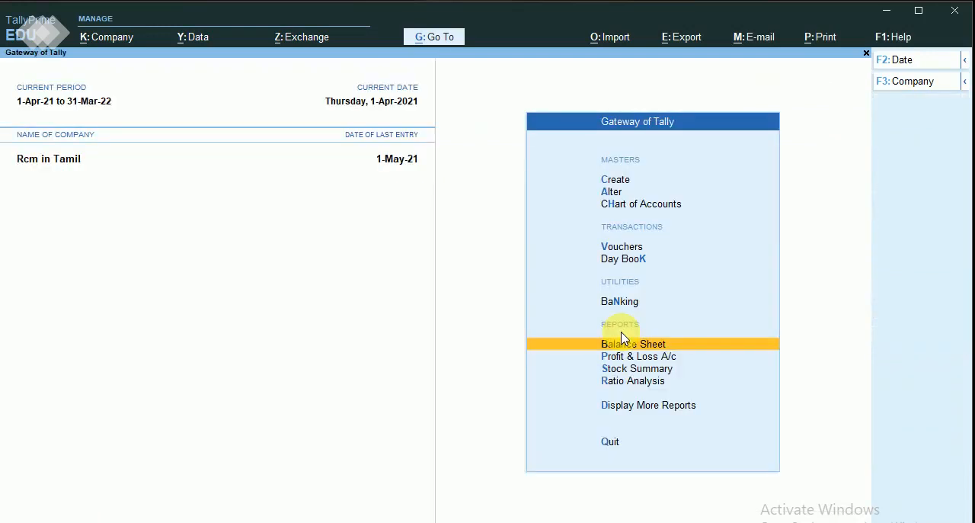
Open voucher entry from the Gateway of Tally with a new Journal voucher.
key("Down")
key("Down")
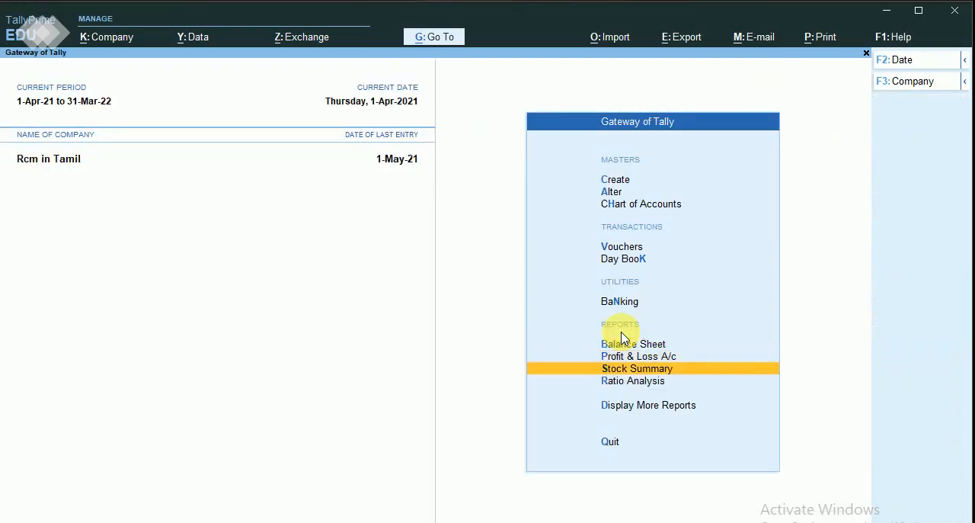
key("Up")
key("Up")
key("Up")
key("Up")
key("Up")
key("Return")
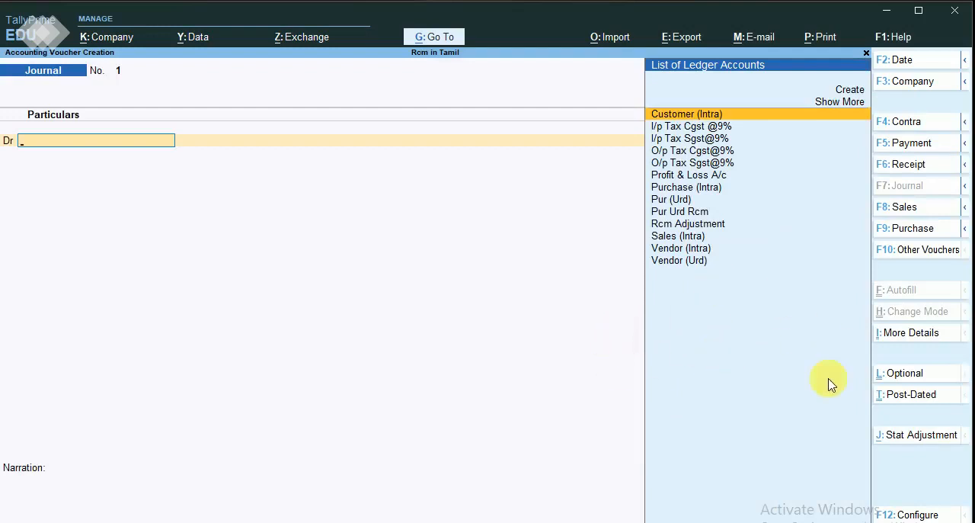
left_click(913, 436)
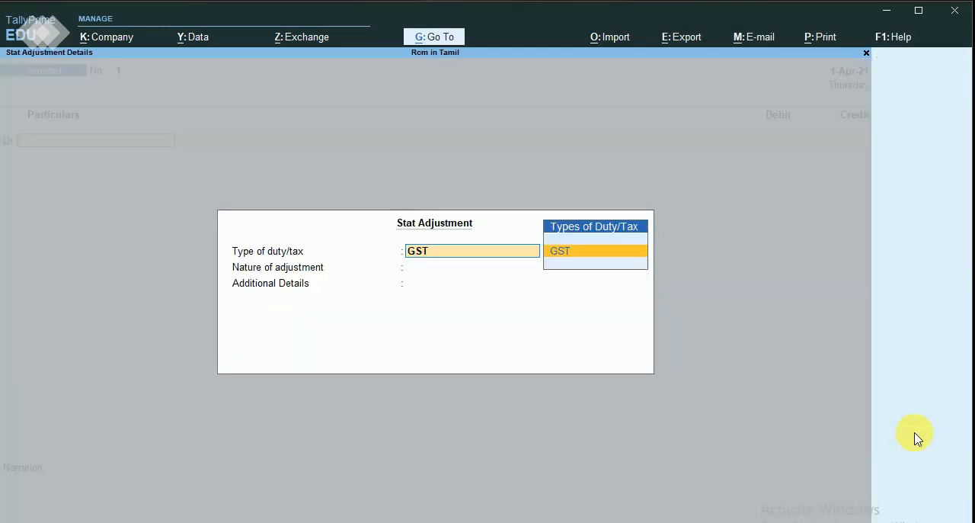
key("Escape")
key("Escape")
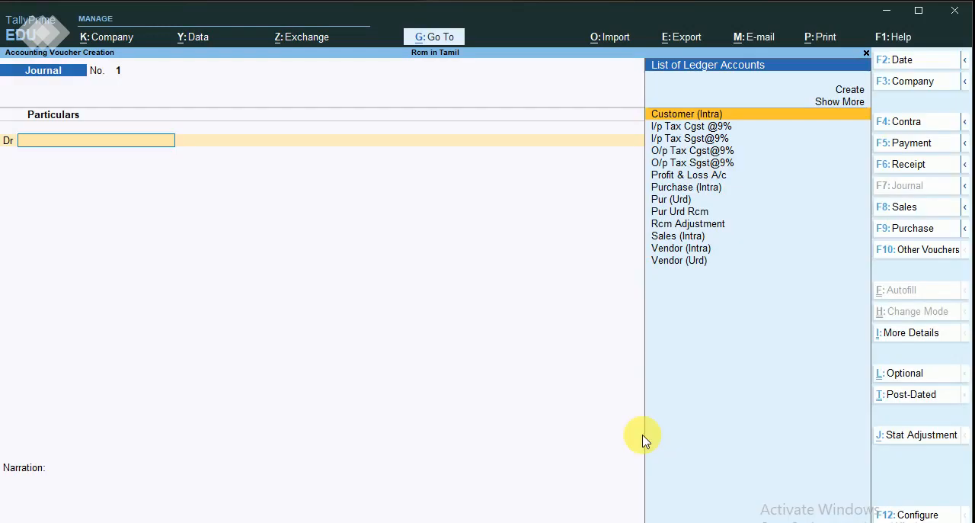
Switch to a Payment voucher and set its GST stat adjustment to Payment under reverse charge.
left_click(928, 145)
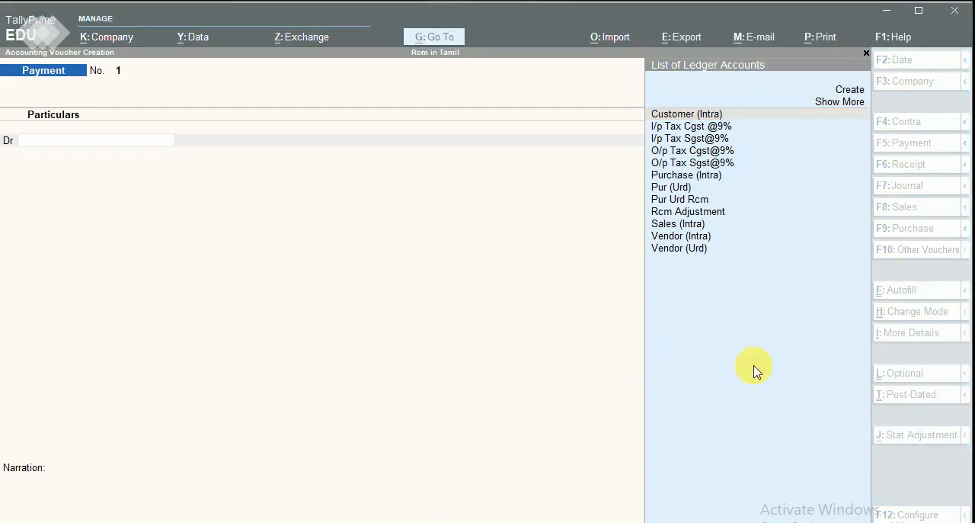
left_click(753, 365)
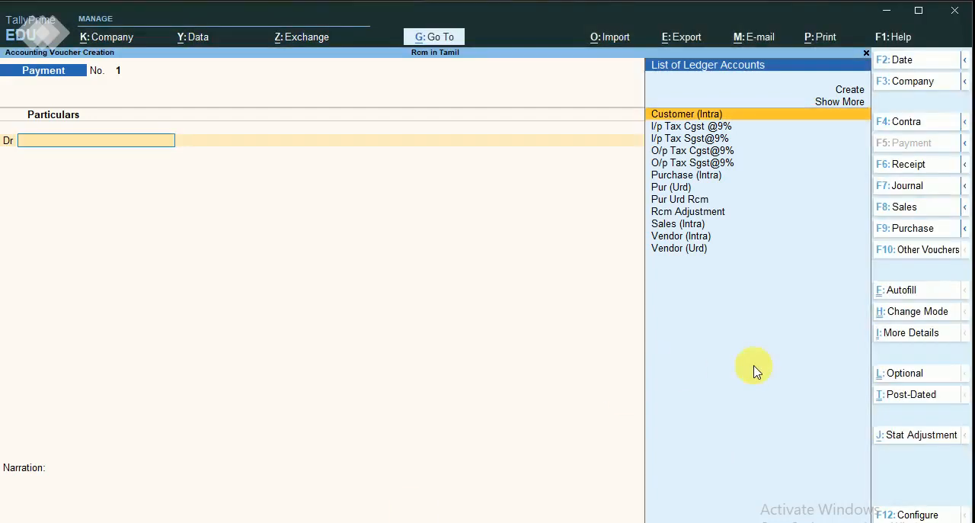
left_click(906, 434)
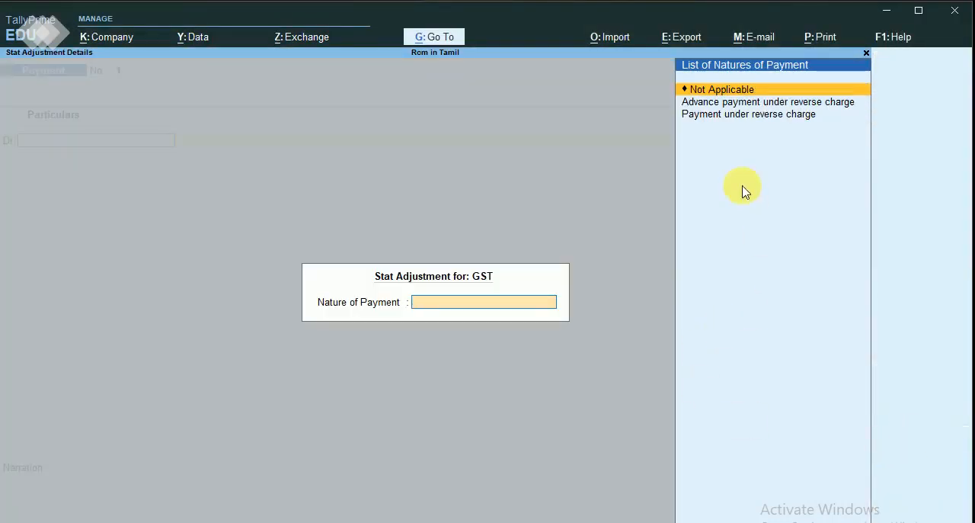
left_click(752, 115)
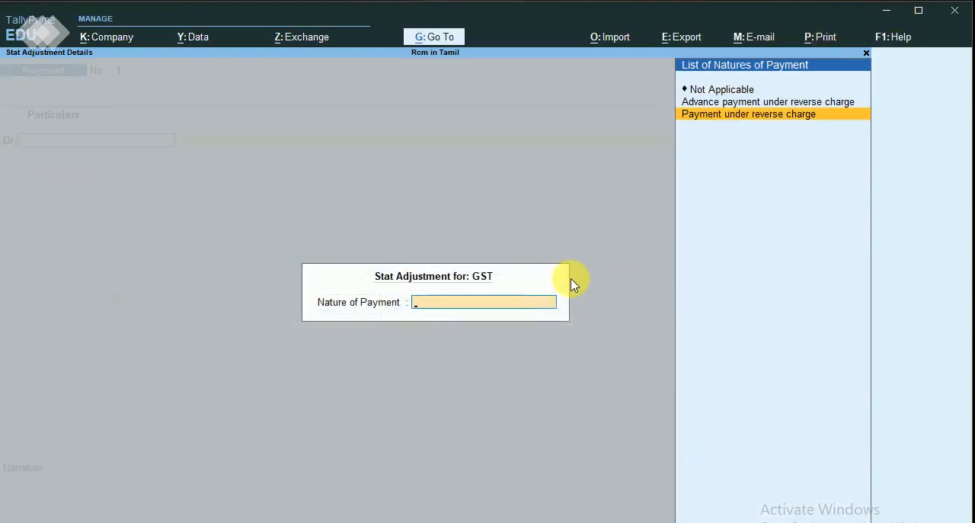
left_click(732, 115)
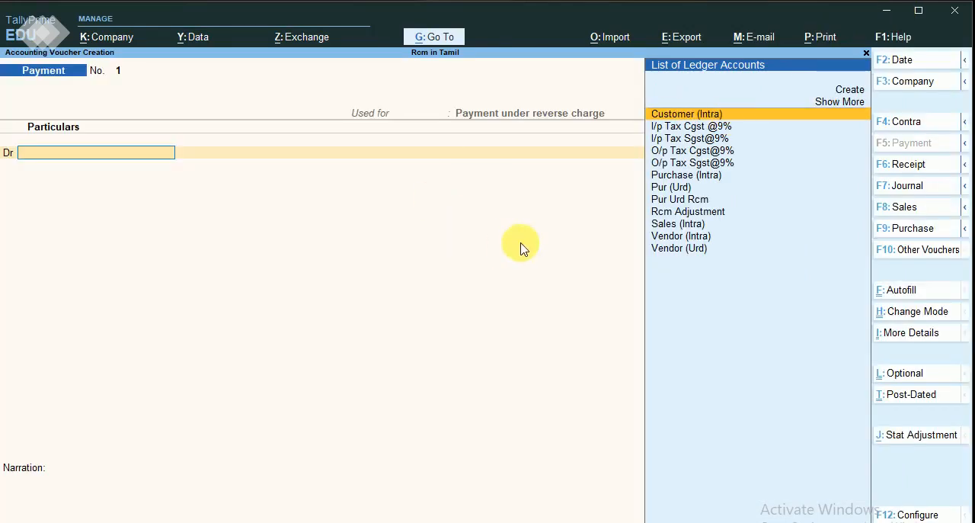
Debit the I/p Tax Cgst @9% ledger with 90 in the payment voucher.
key("Down")
key("Down")
key("Down")
key("Up")
key("Up")
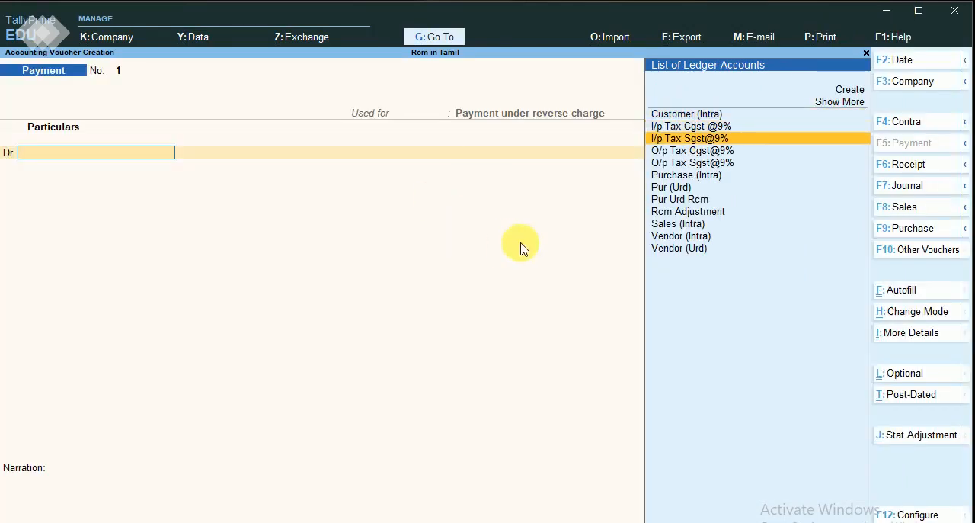
key("Return")
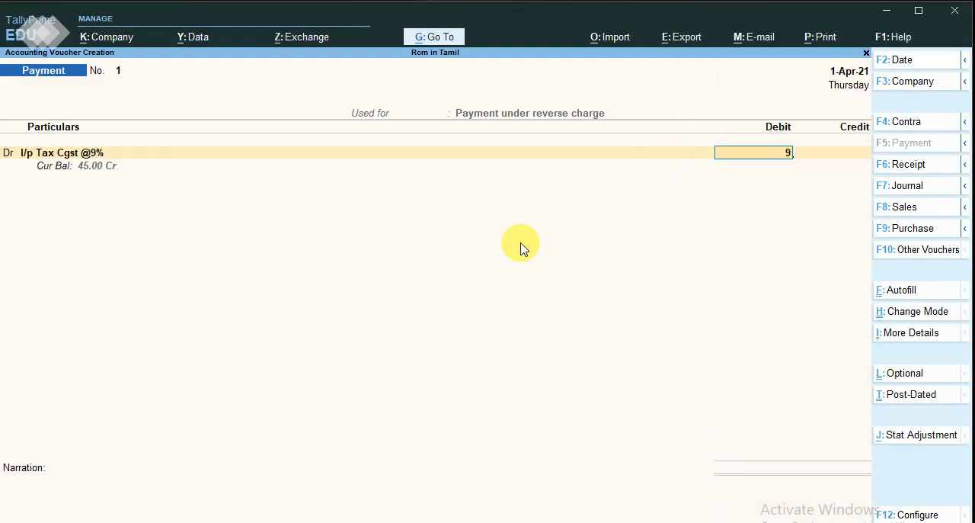
key("Return")
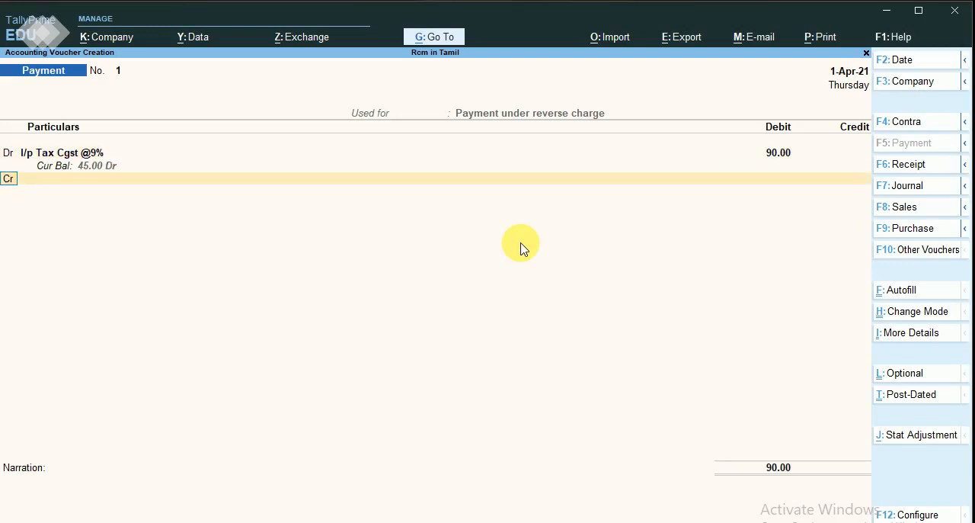
Add a second debit line for I/p Tax Sgst@9% with an amount of 90.
key("Return")
key("Return")
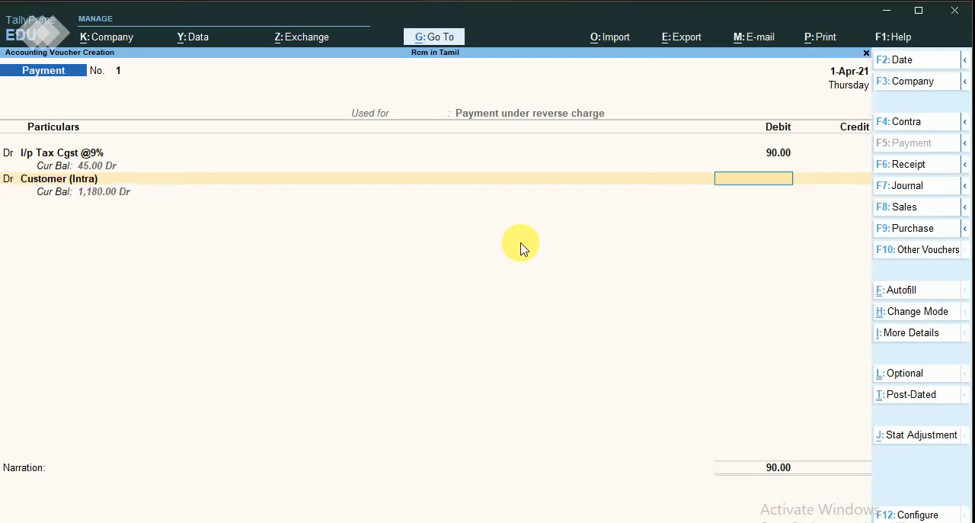
key("BackSpace")
key("Down")
key("Down")
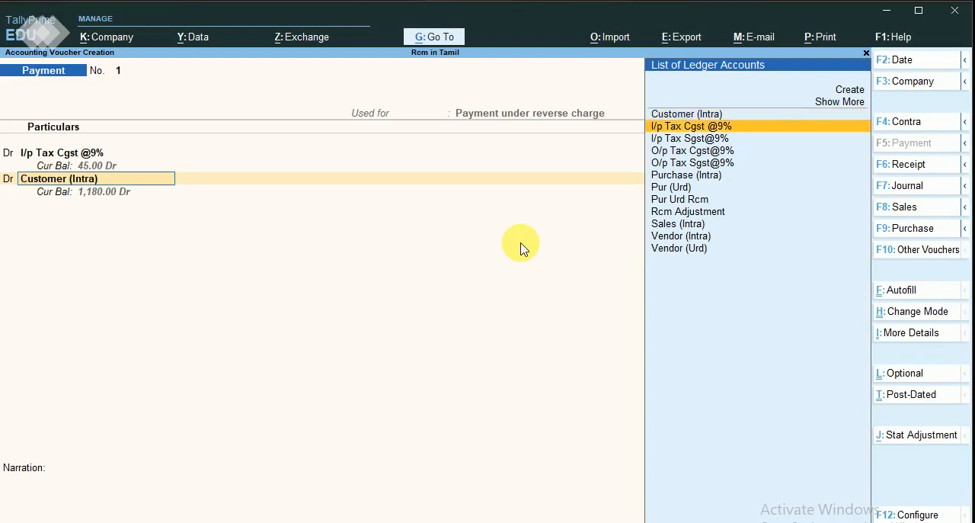
key("Return")
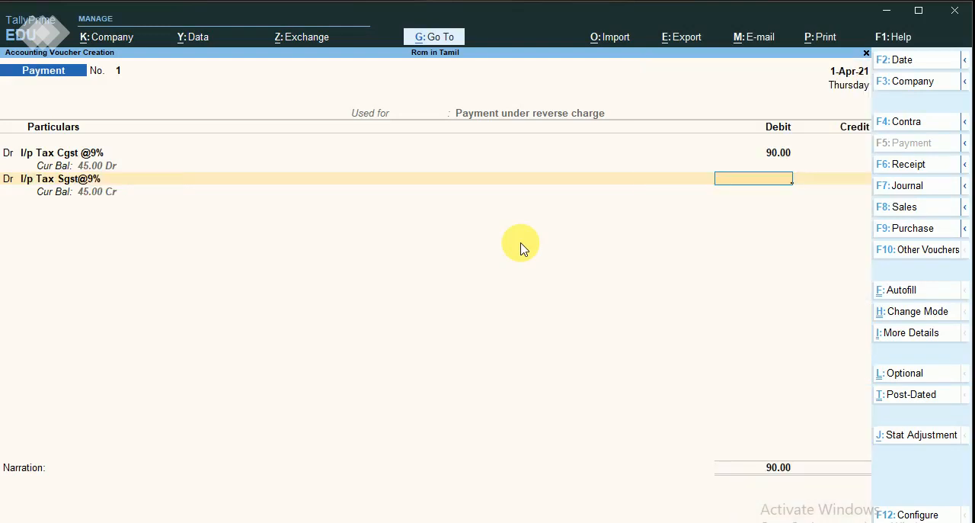
type("90")
key("Return")
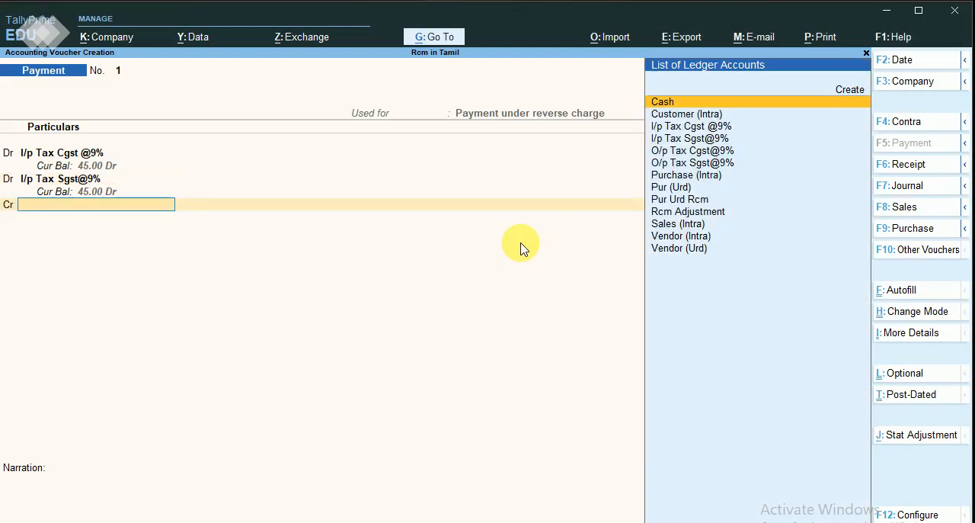
Credit Cash with 180, keep the default party details, save the payment voucher and leave voucher entry.
key("Return")
key("Return")
key("Return")
key("Return")
key("Return")
key("Return")
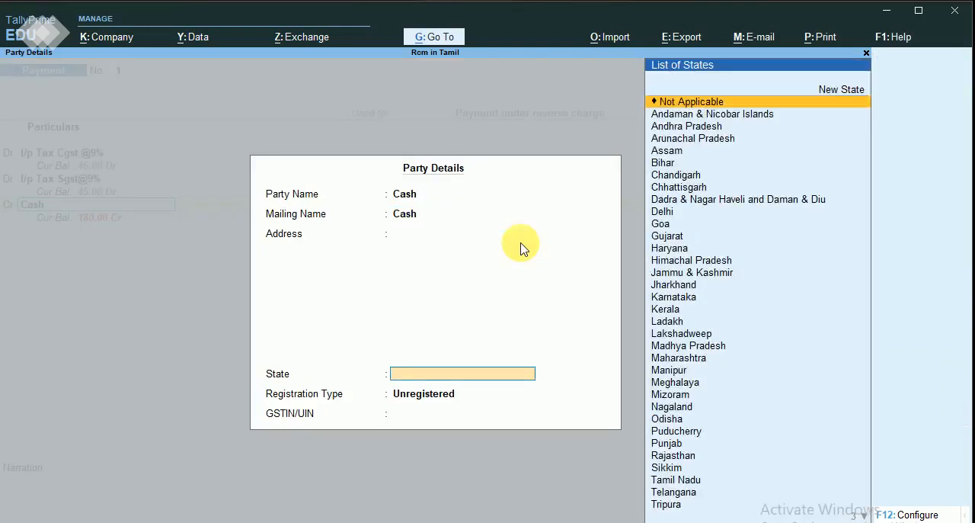
key("Return")
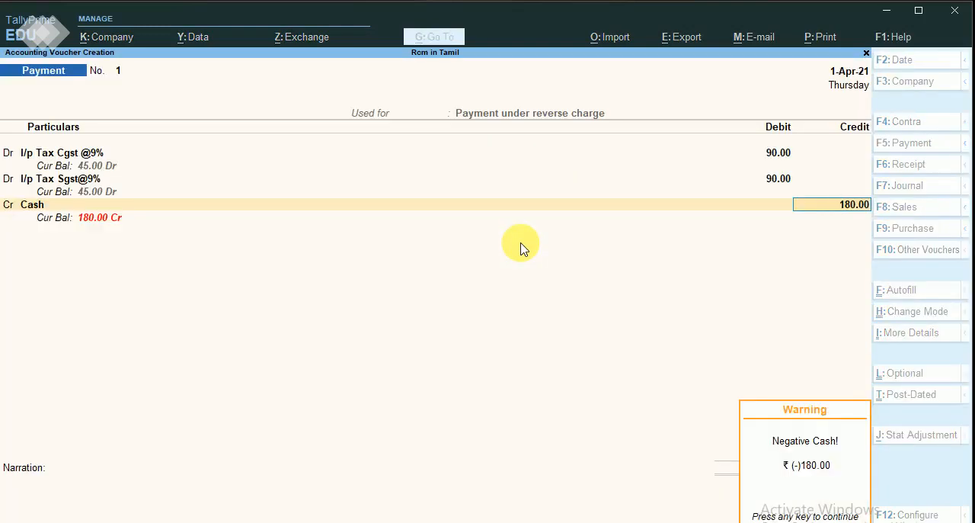
key("Return")
key("Return")
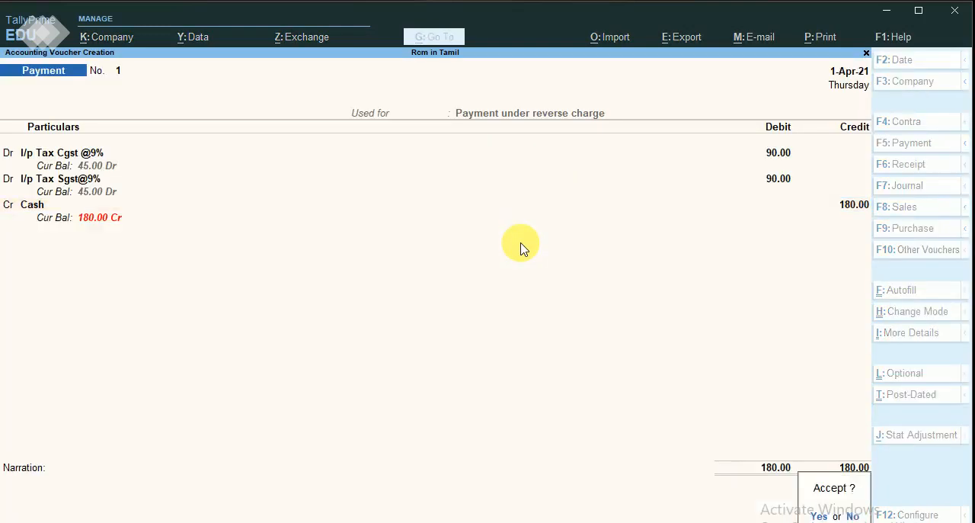
key("Return")
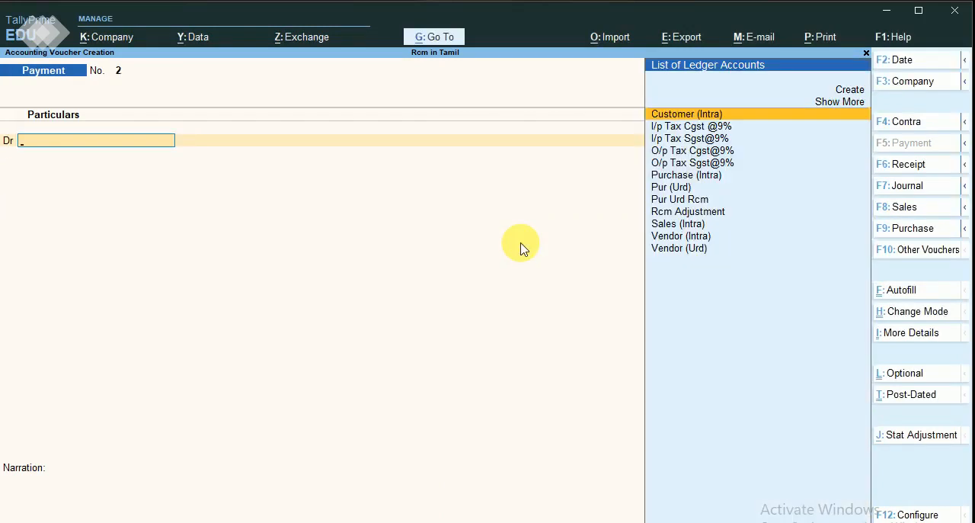
key("Escape")
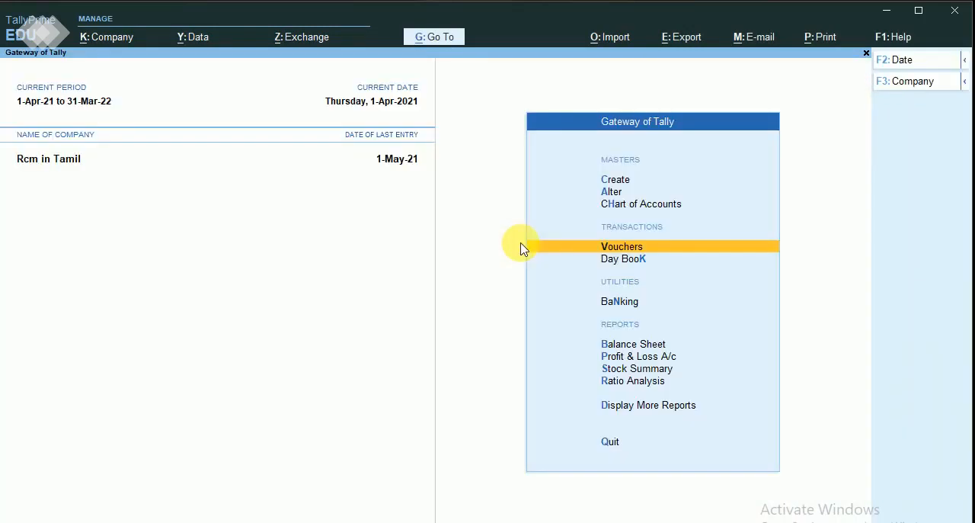
Open the Balance Sheet and drill through Current Liabilities into the Duties & Taxes group summary.
key("Down")
key("Down")
key("Down")
key("Down")
key("Up")
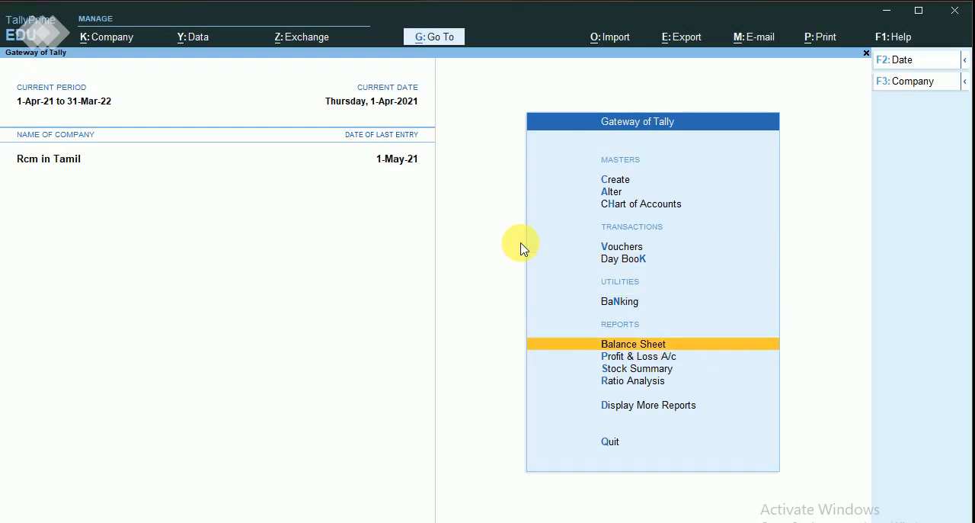
key("Return")
key("Down")
key("Down")
key("Down")
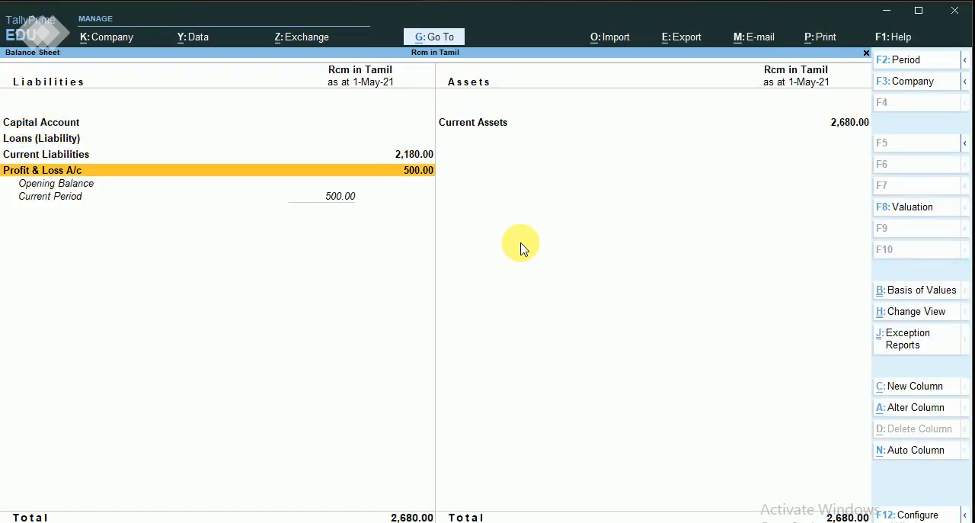
key("Down")
key("Down")
key("Down")
key("Down")
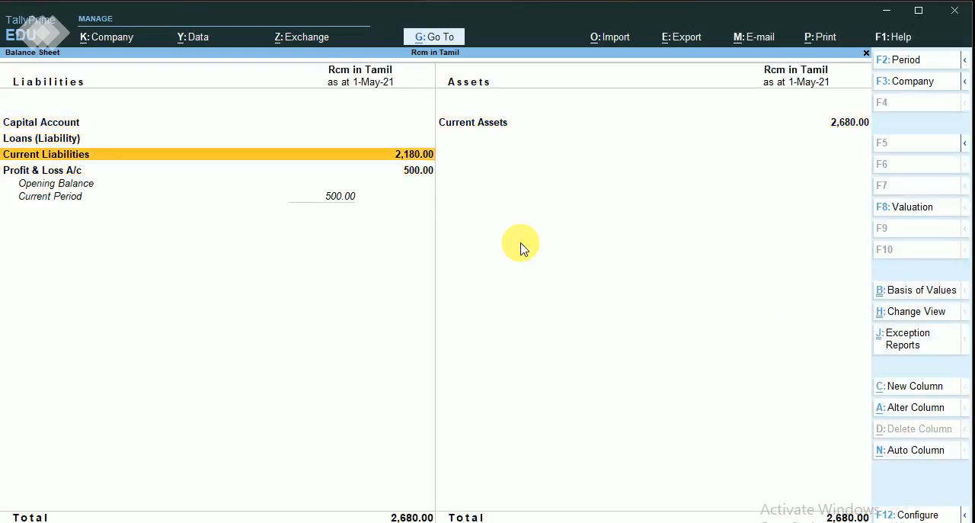
key("Return")
key("Return")
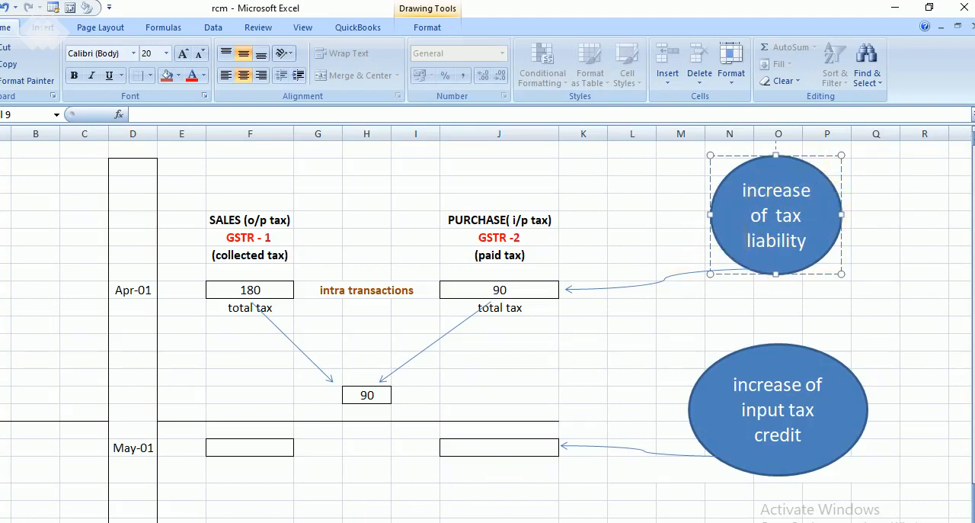
Compare the Duties & Taxes balances with the rcm workbook in Excel, then return to TallyPrime and close the reports.
left_click(434, 522)
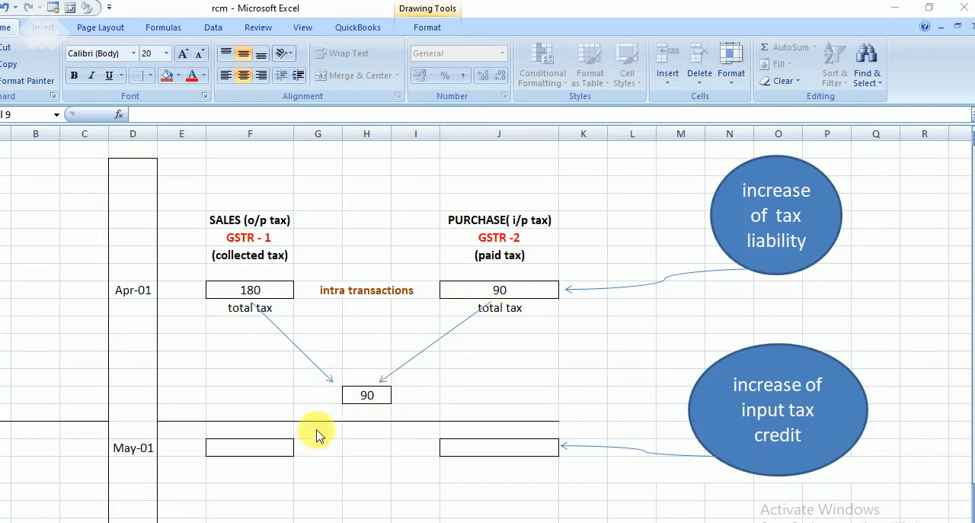
left_click(339, 521)
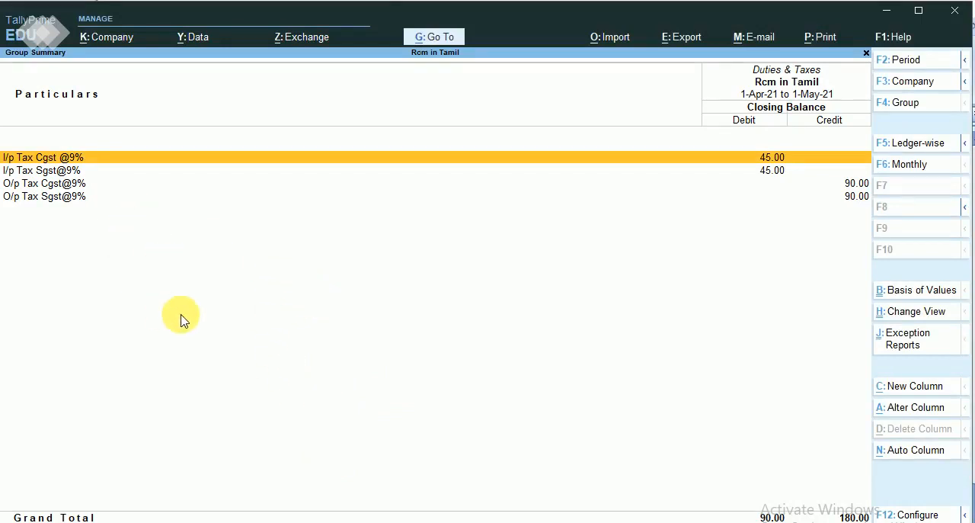
key("Escape")
key("Escape")
key("Escape")
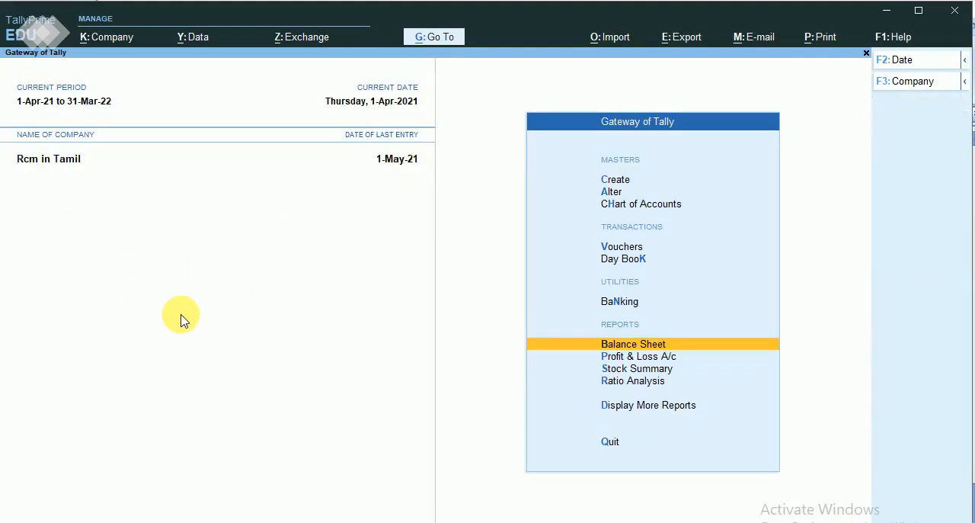
Open voucher entry from the Gateway of Tally and switch to a new Journal voucher.
key("Down")
key("Down")
key("Down")
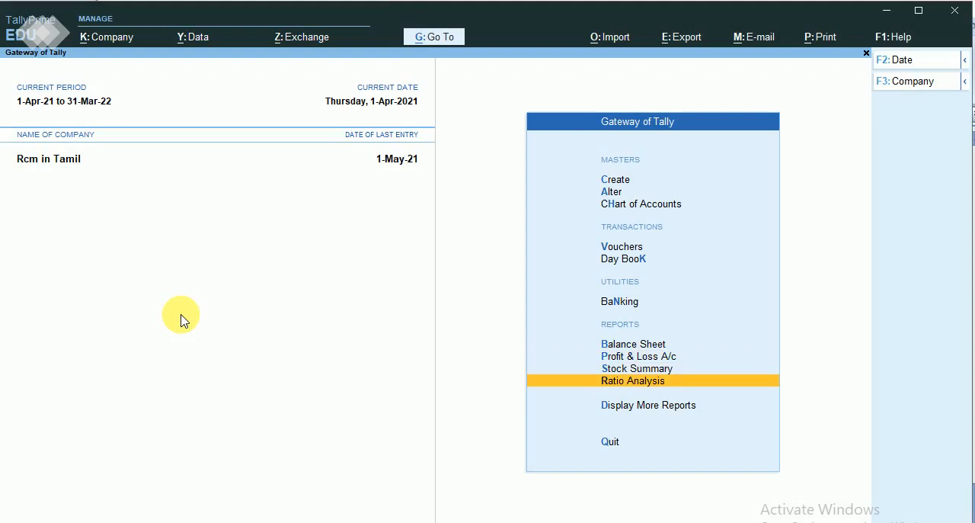
key("Up")
key("Up")
key("Up")
key("Up")
key("Up")
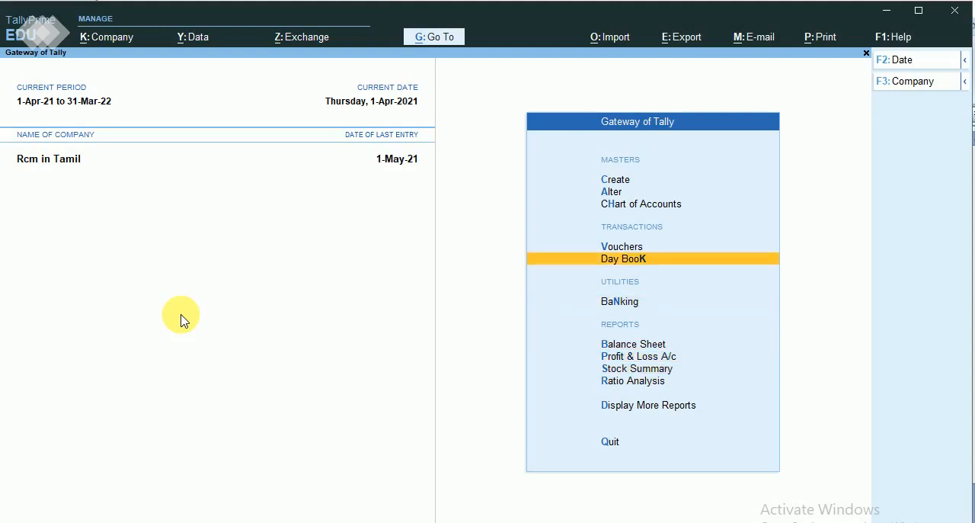
key("Up")
key("Return")
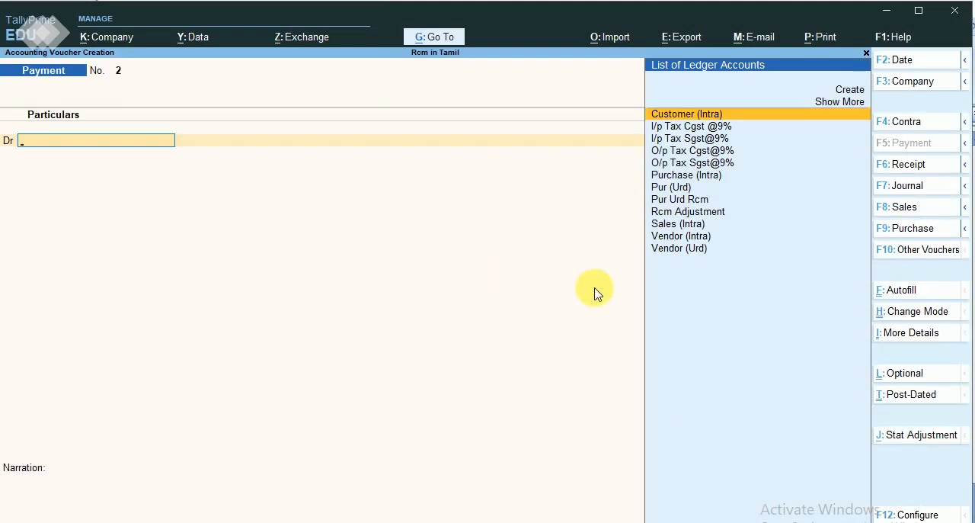
left_click(910, 185)
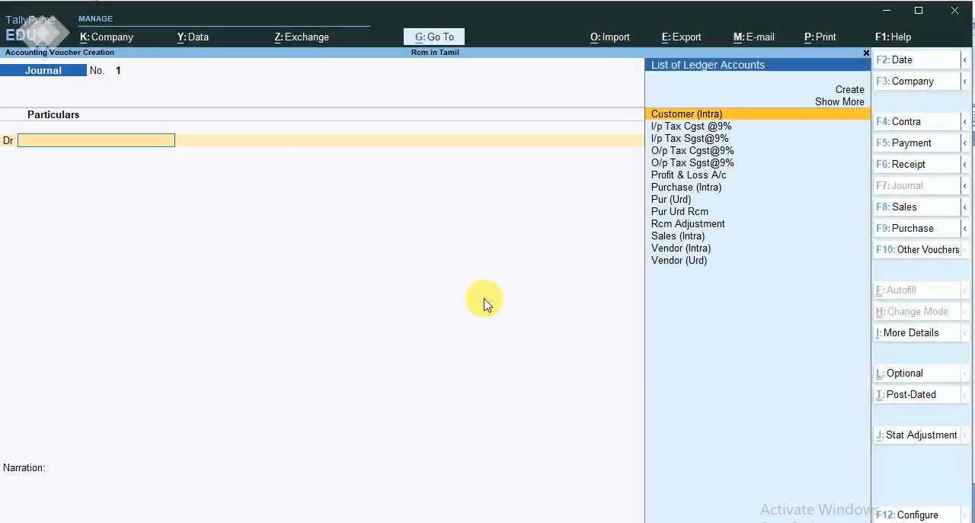
Debit the O/p Tax Cgst@9% ledger with 90 in the journal voucher.
key("Down")
key("Down")
key("Down")
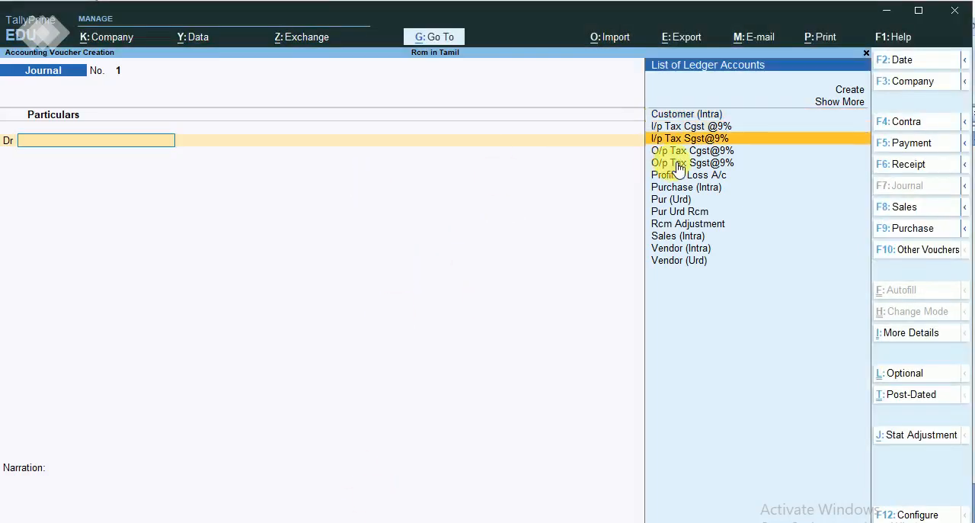
key("Return")
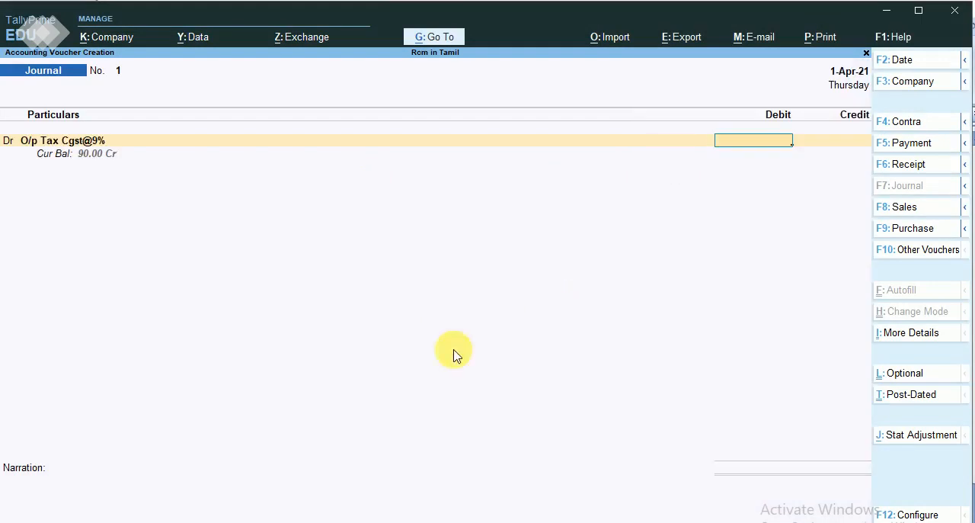
left_click(445, 295)
left_click(765, 144)
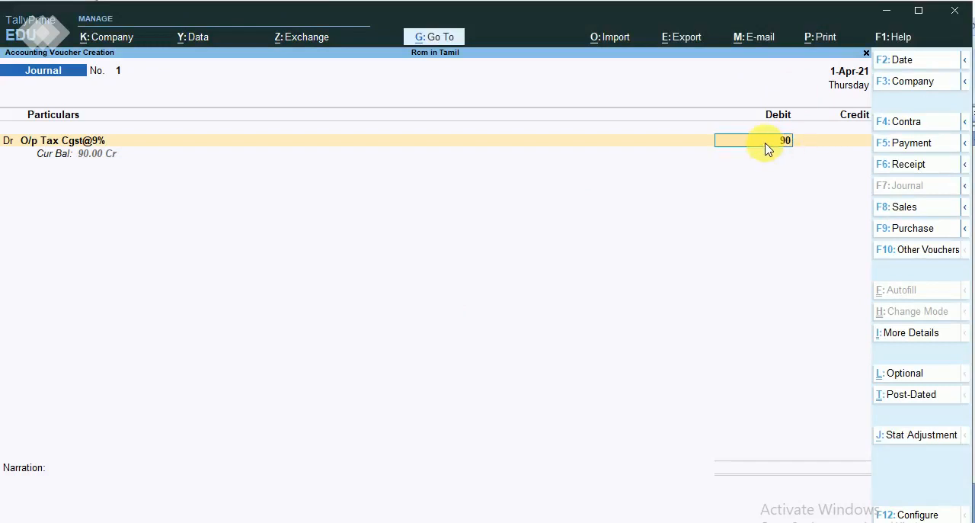
type("90")
key("Return")
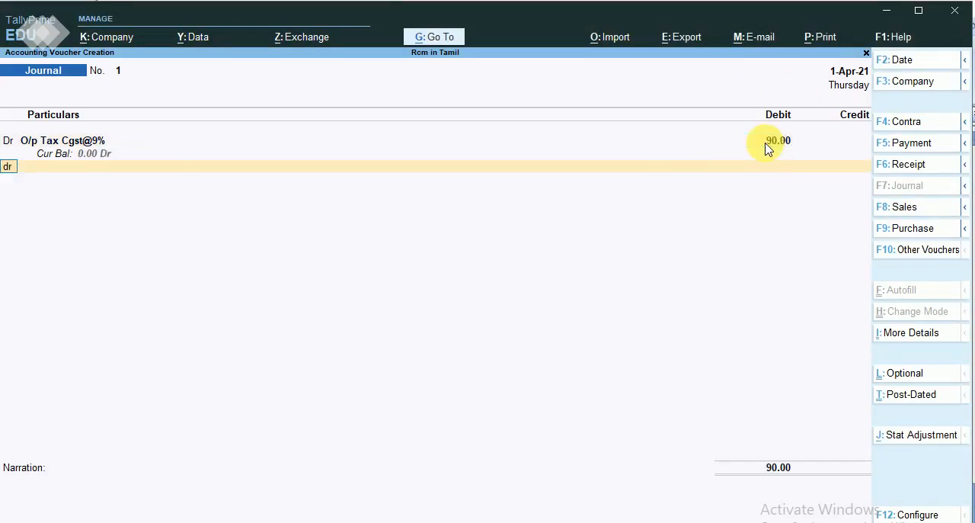
Debit the O/p Tax Sgst@9% ledger with 90 in the journal voucher.
type("dr")
key("Return")
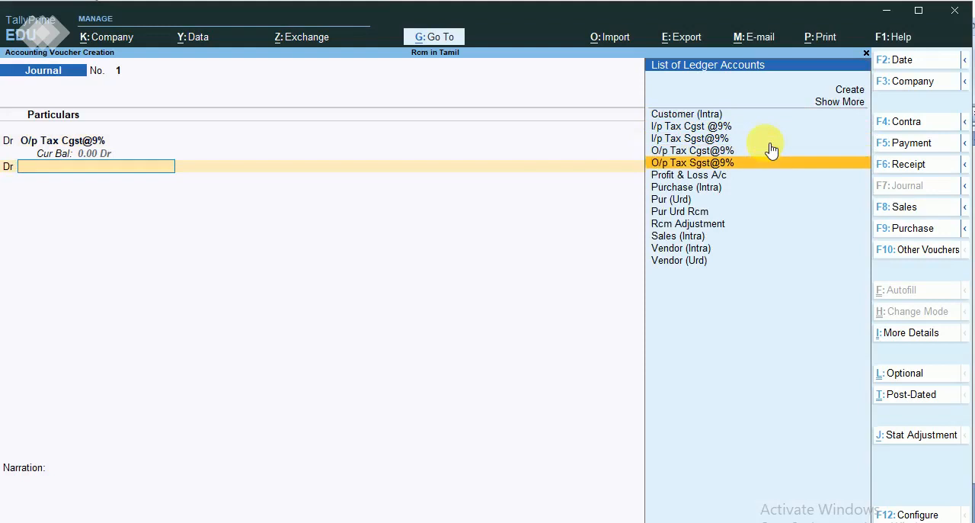
left_click(768, 161)
type("90")
key("Return")
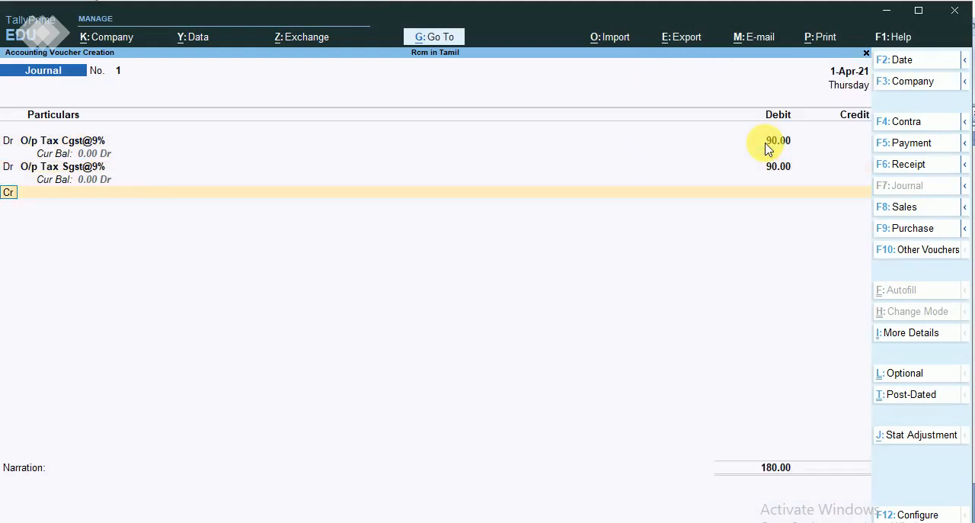
Credit the I/p Tax Sgst@9% ledger with 90 in the journal voucher.
key("Return")
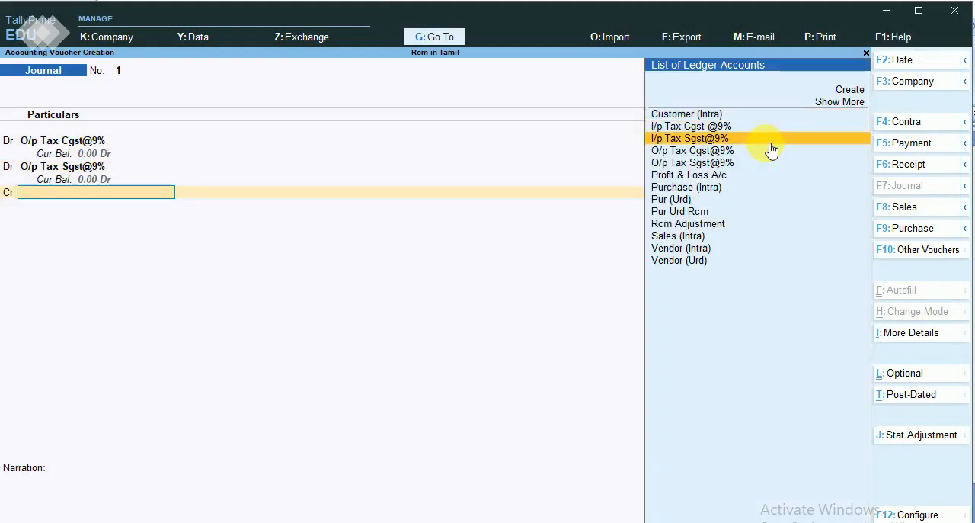
left_click(766, 145)
type("9")
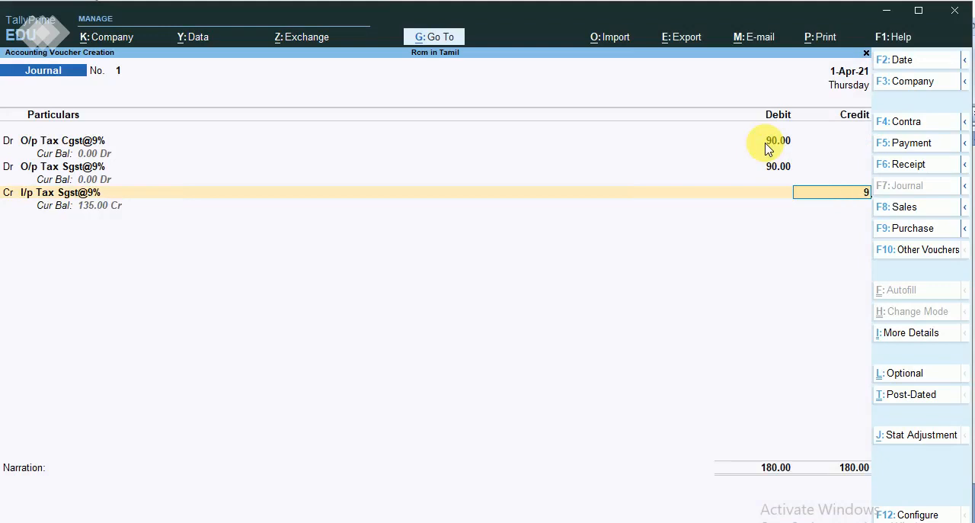
type("0")
key("Return")
key("Return")
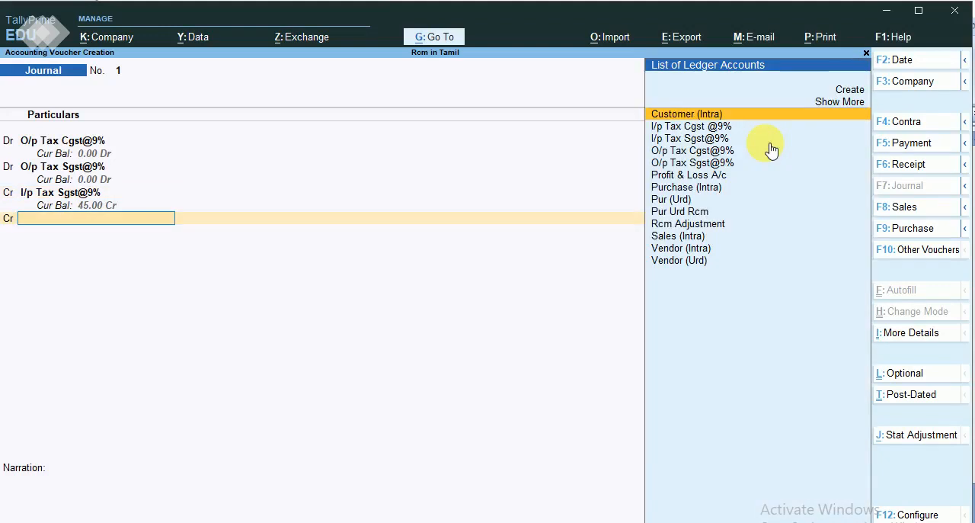
Credit the I/p Tax Cgst @9% ledger with 90 as the last line of the journal voucher.
key("Down")
key("Down")
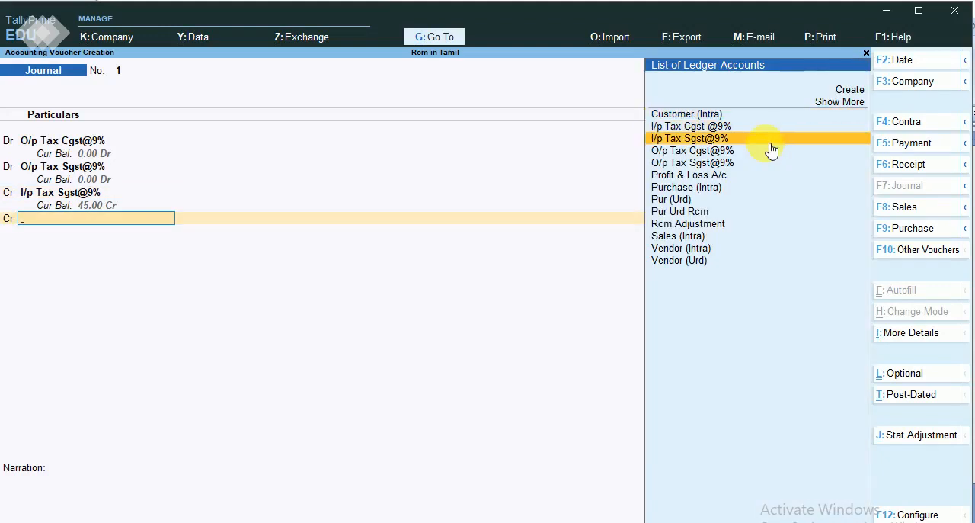
key("Down")
key("Return")
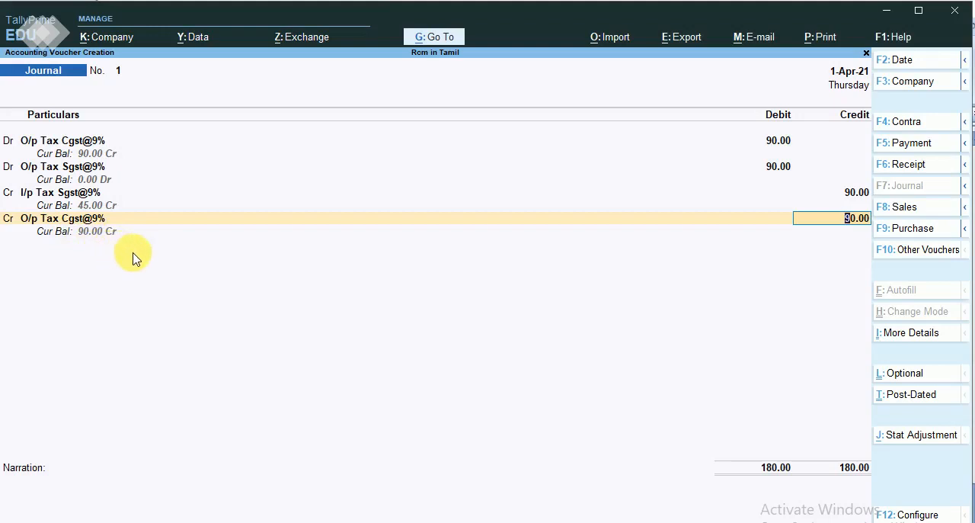
key("BackSpace")
key("Down")
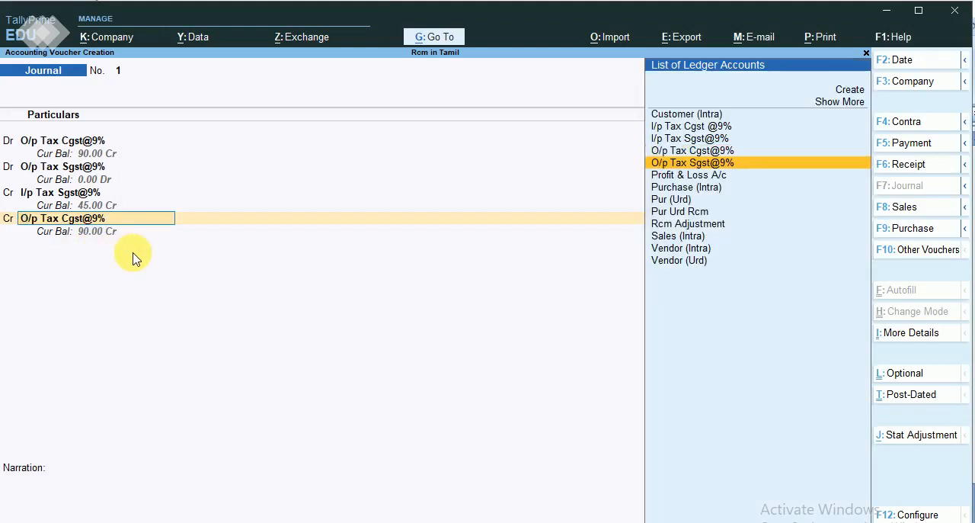
key("Up")
key("Up")
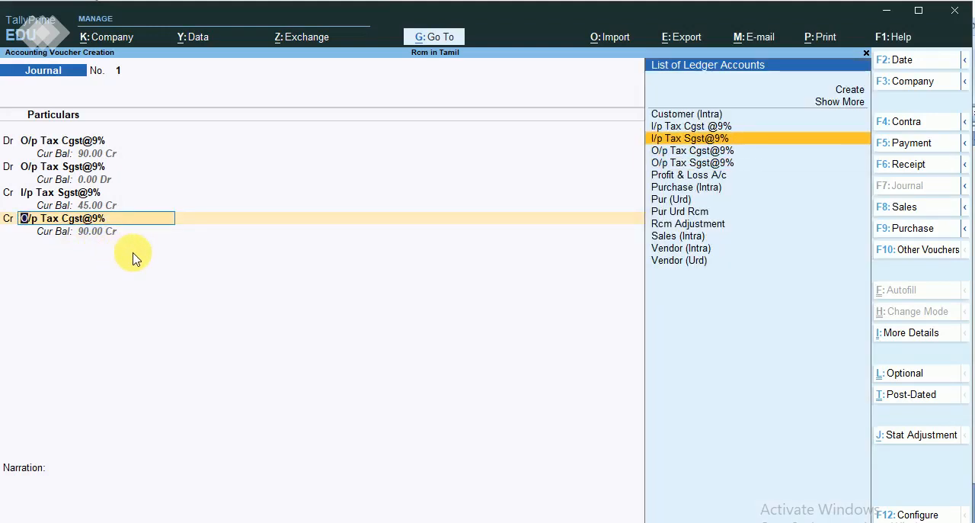
key("Up")
key("Return")
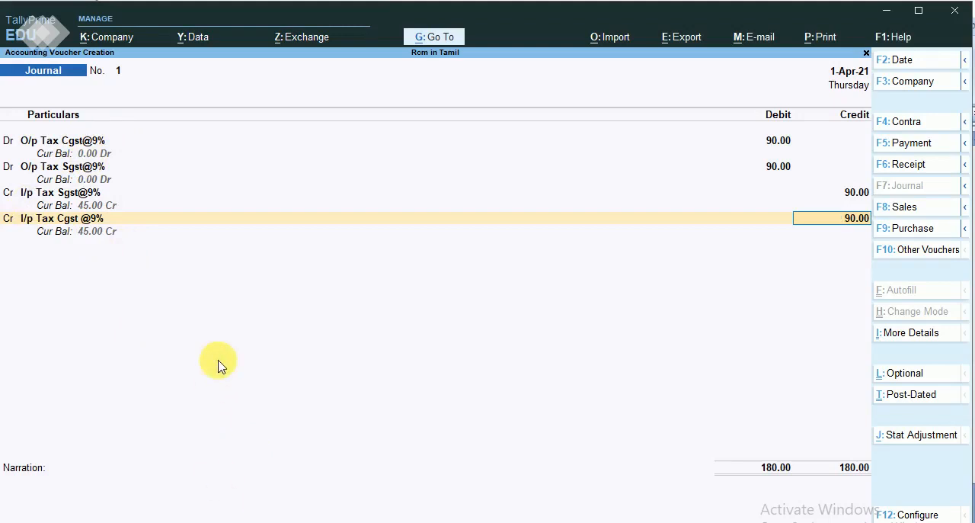
Check the tax figures in the rcm workbook in Excel, then return to TallyPrime and accept the journal voucher.
key("alt+Tab")
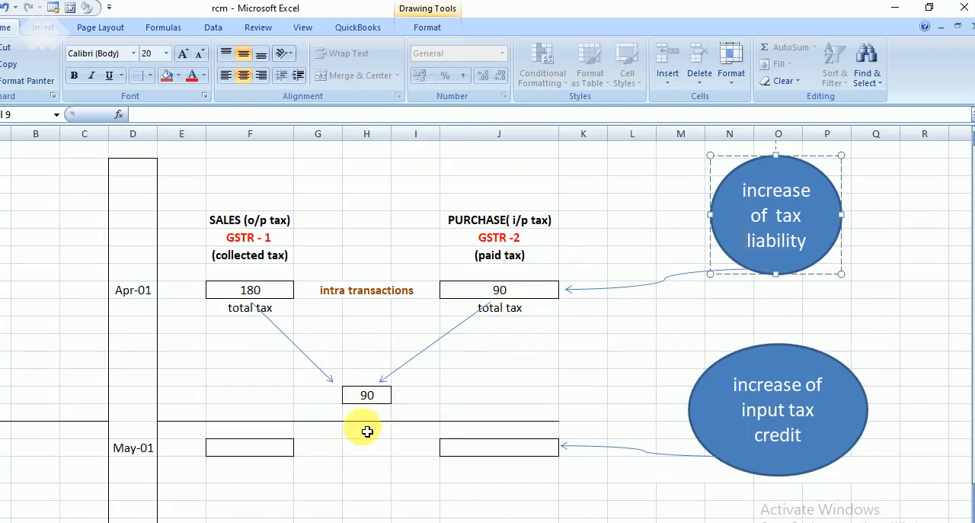
left_click(895, 8)
key("Return")
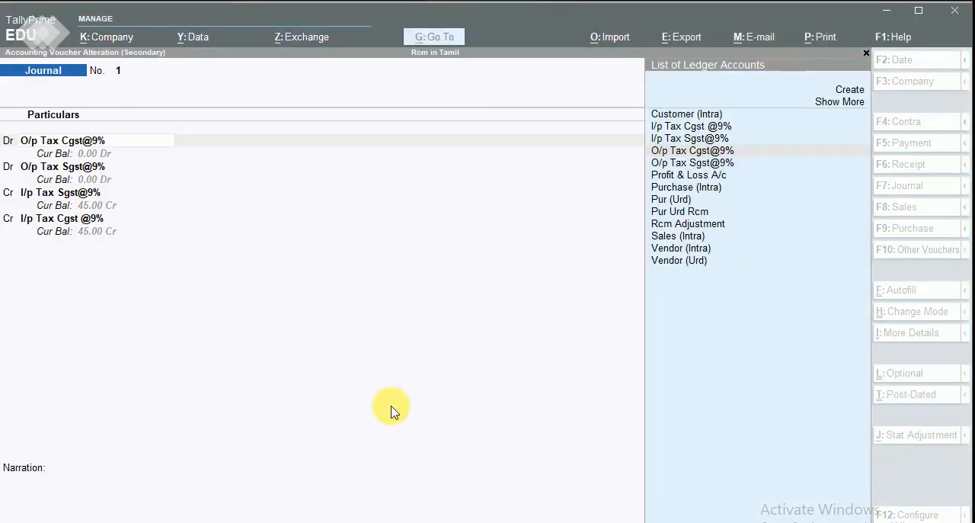
Review the saved journal voucher's lines, accept it again and return from the Day Book to the Gateway of Tally.
left_click(392, 404)
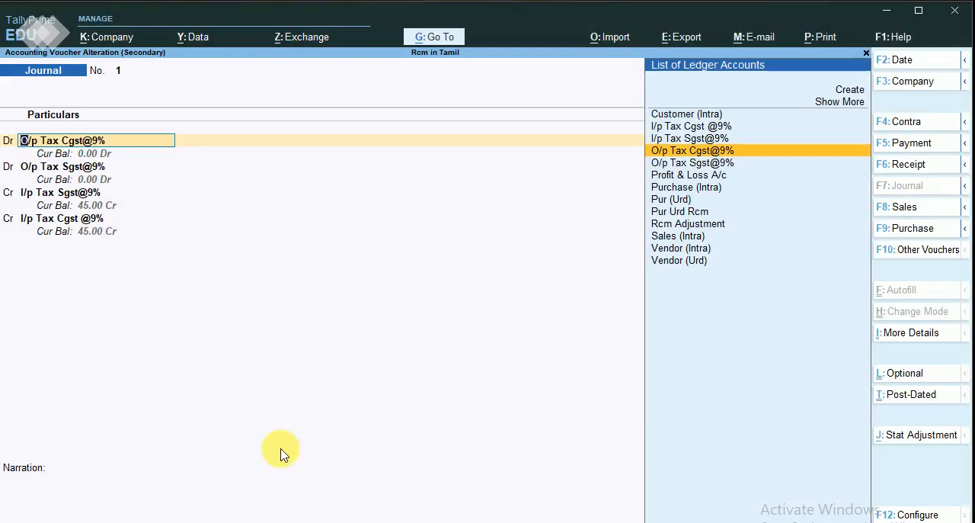
key("Return")
key("Return")
key("Return")
key("Return")
key("Return")
key("Return")
key("Return")
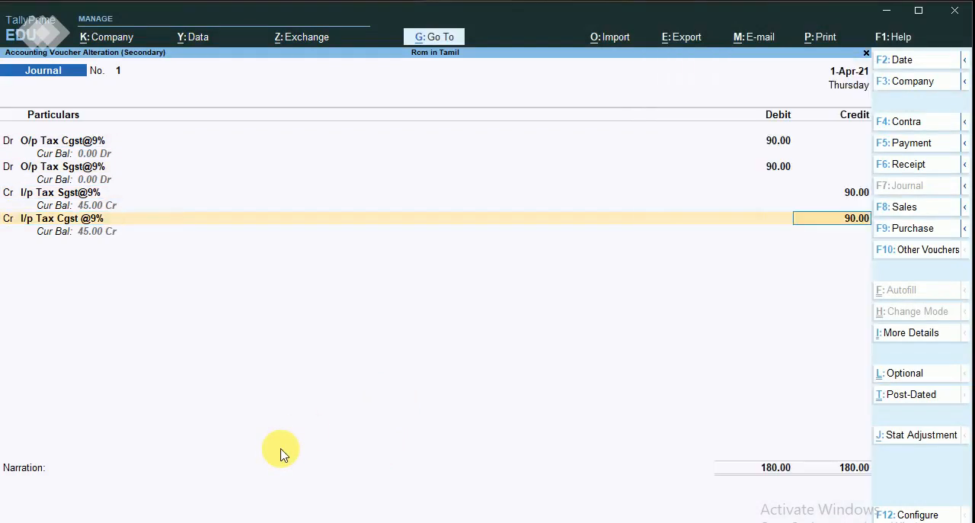
key("Return")
key("Return")
key("Return")
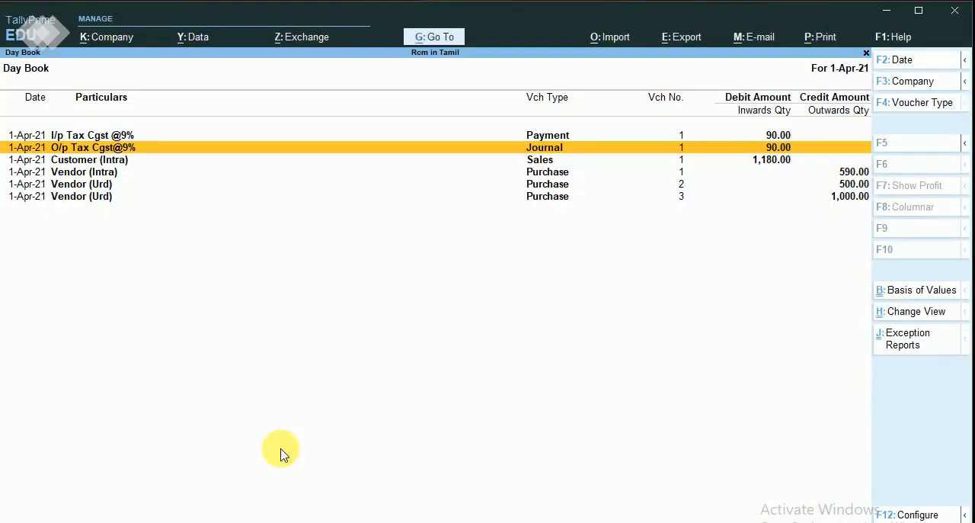
key("Escape")
key("Escape")
key("Escape")
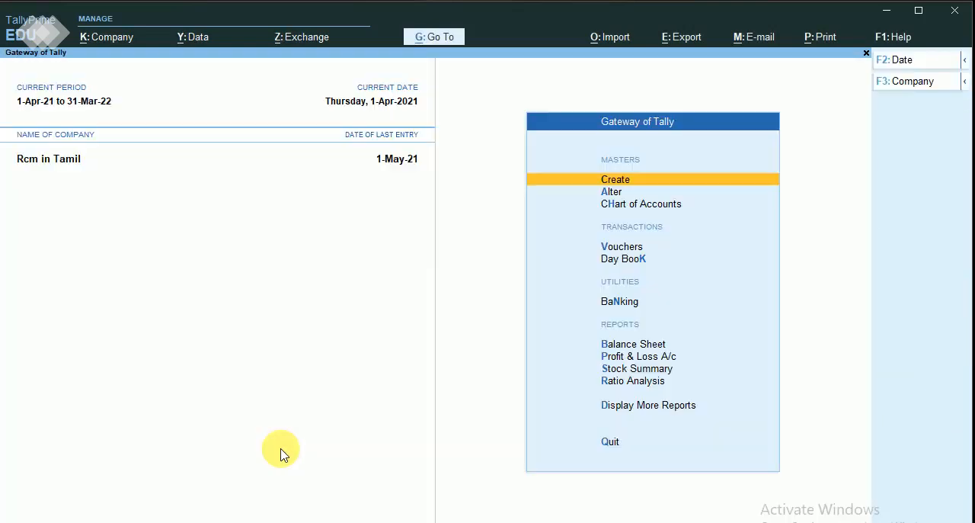
Examine the Duties & Taxes balances through Current Liabilities in the Balance Sheet, then return to the Gateway of Tally.
key("Down")
key("Down")
key("Down")
key("Down")
key("Down")
key("Down")
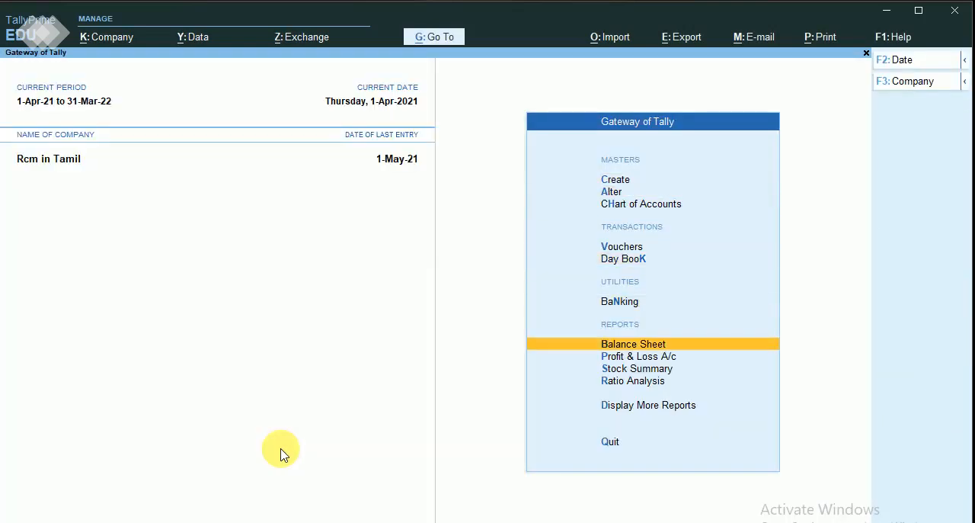
key("Return")
key("Down")
key("Down")
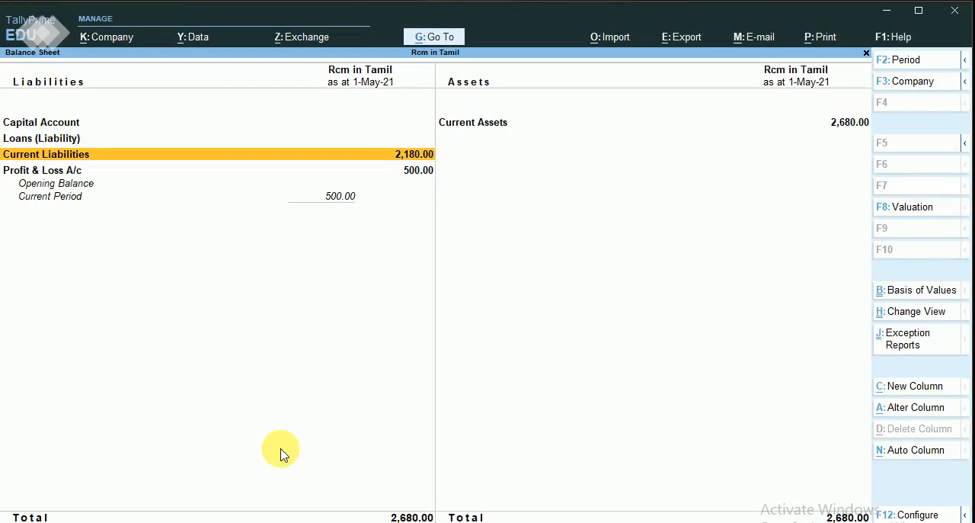
key("Return")
key("Return")
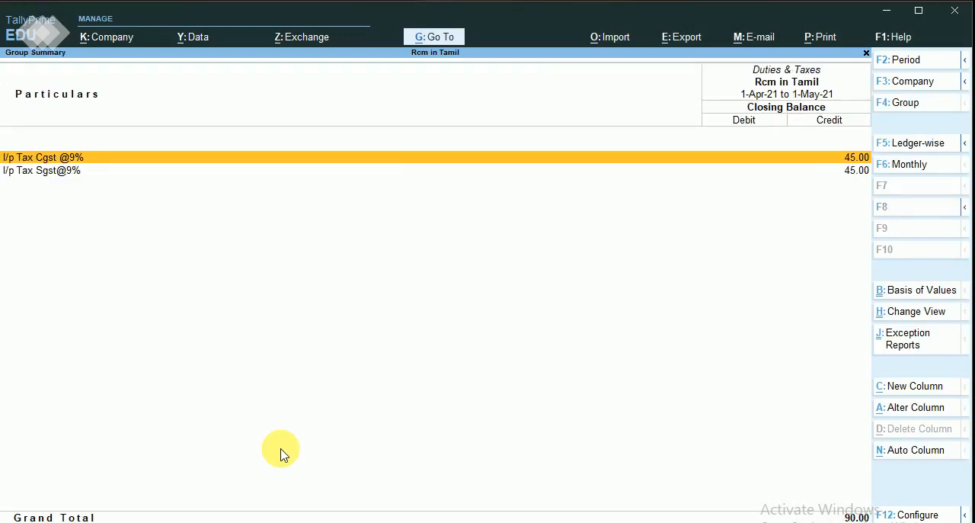
key("Escape")
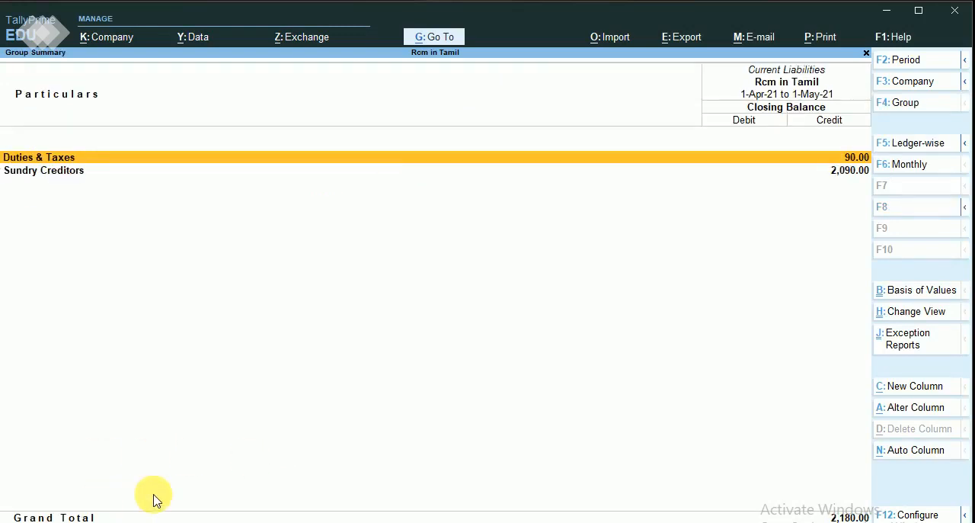
key("Escape")
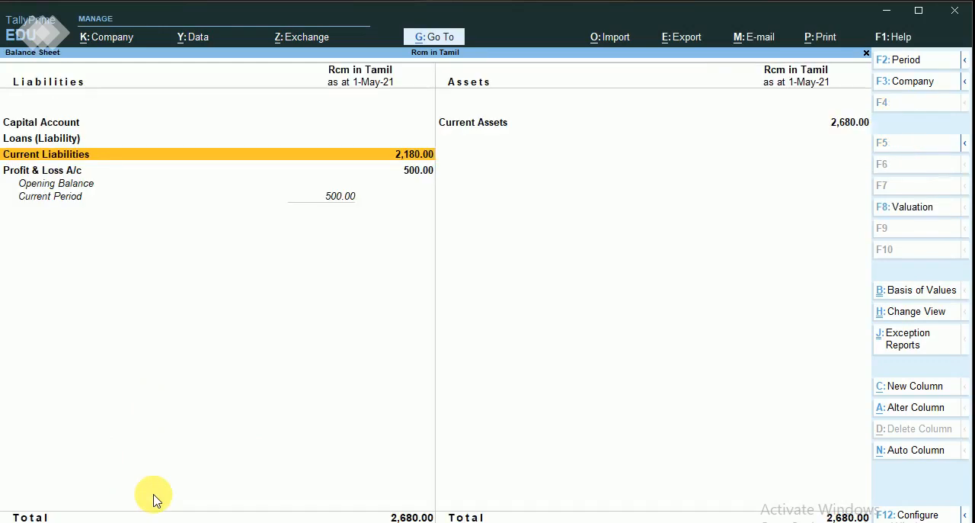
key("Escape")
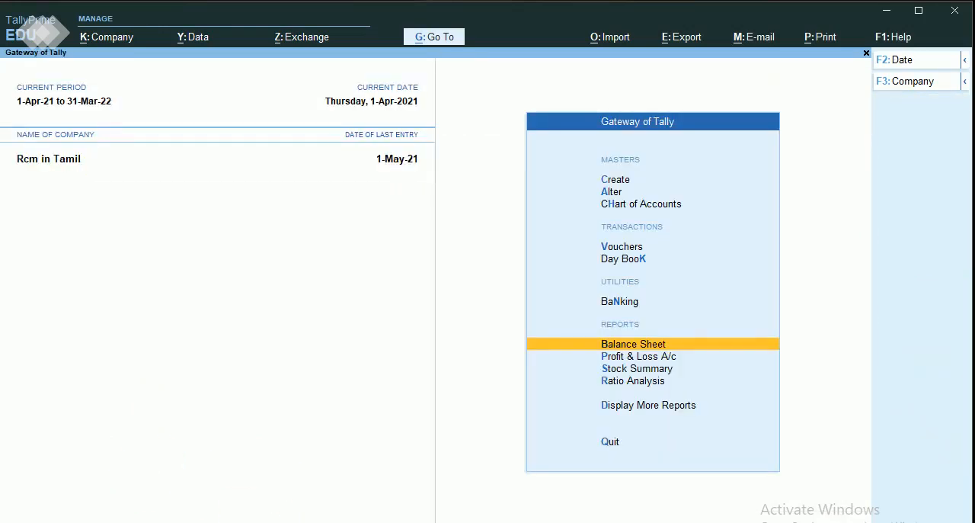
Open voucher entry from the Gateway of Tally and switch to a new Payment voucher.
left_click(438, 409)
key("Up")
key("Up")
key("Up")
key("Return")
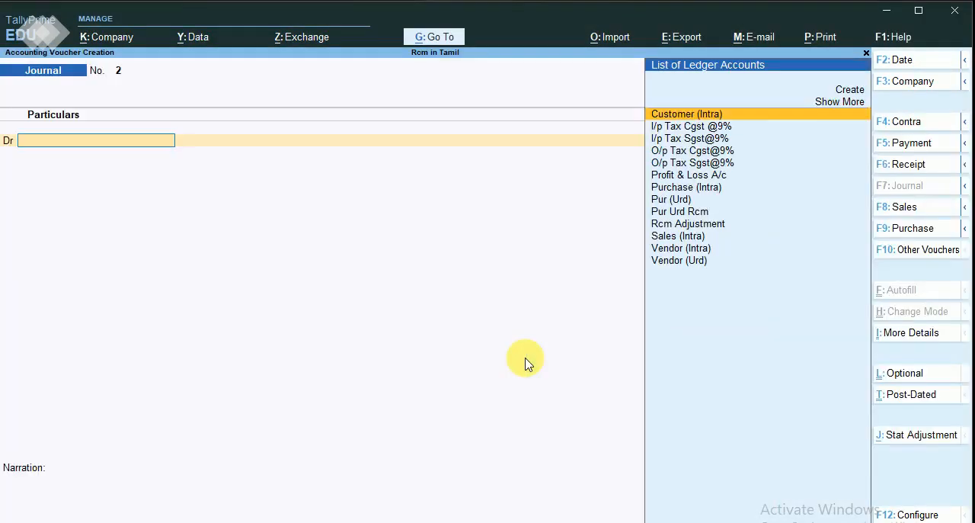
left_click(908, 144)
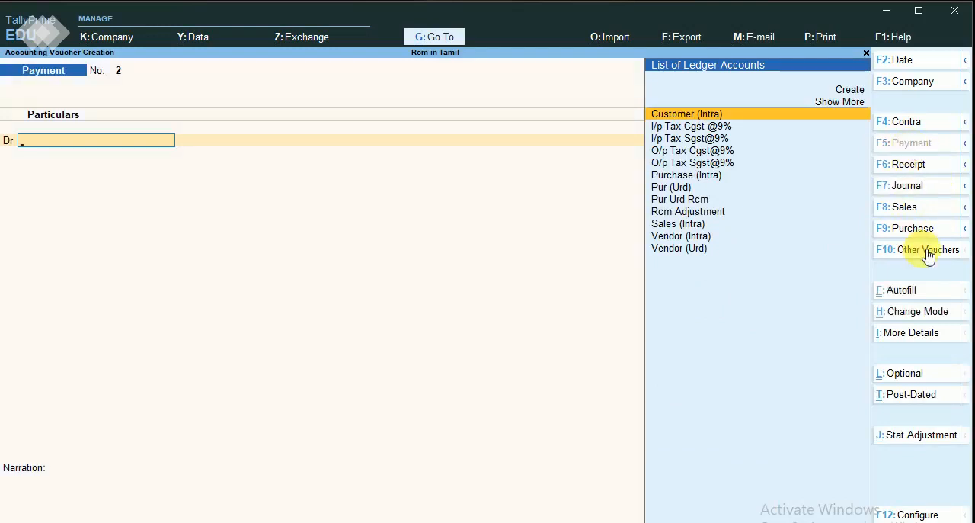
Autofill the payment voucher as a Stat Payment for GST, payment type Regular, with the period starting 1-Apr-21.
left_click(901, 294)
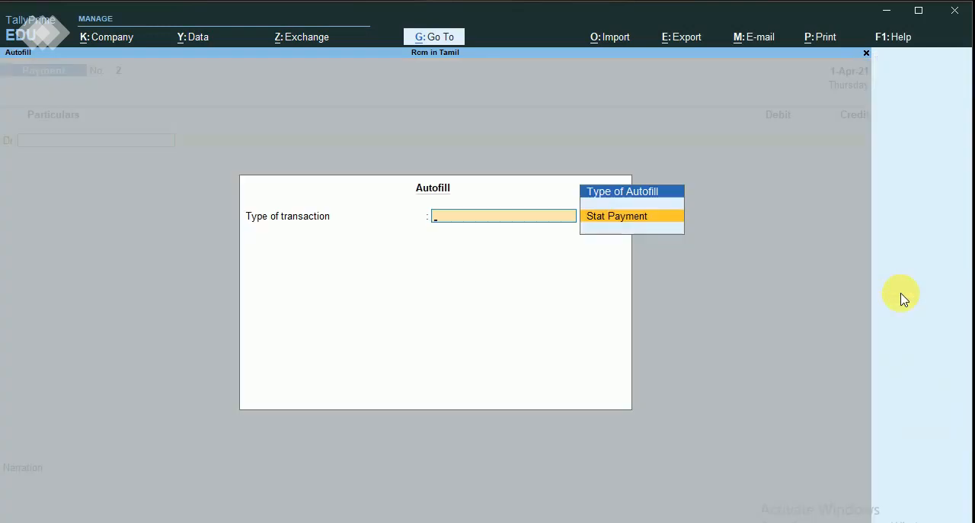
key("Return")
key("Return")
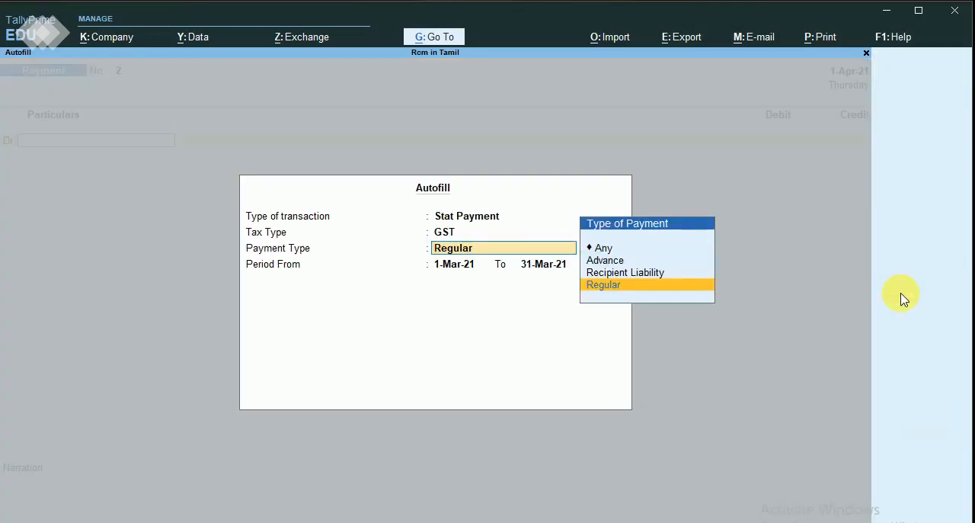
key("Return")
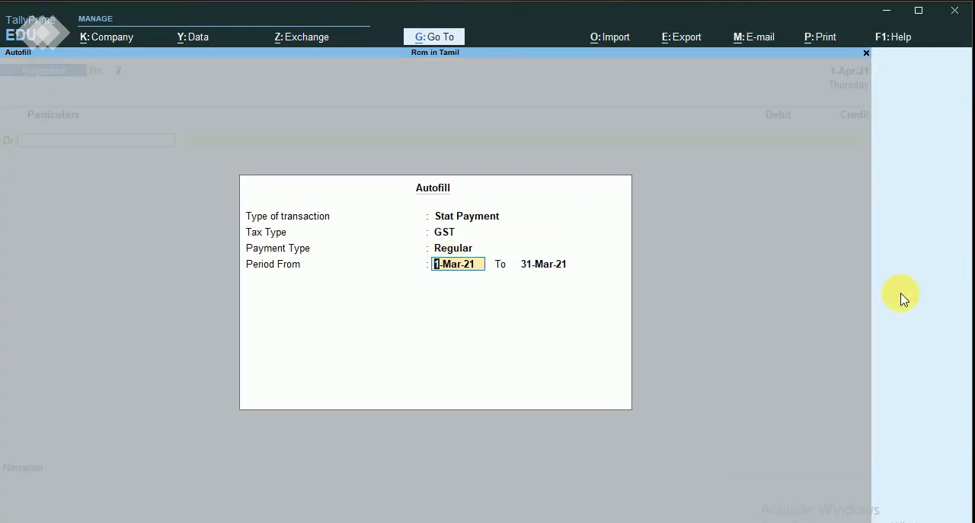
type("1.4")
key("Return")
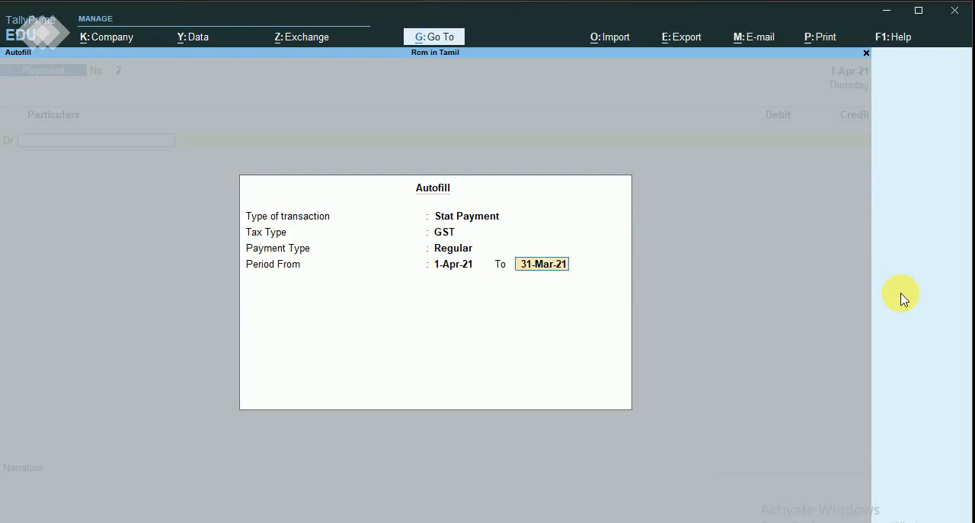
type("1.5")
key("Return")
Debit the I/p Tax Cgst @9% ledger with 45 in the GST payment voucher.
key("Down")
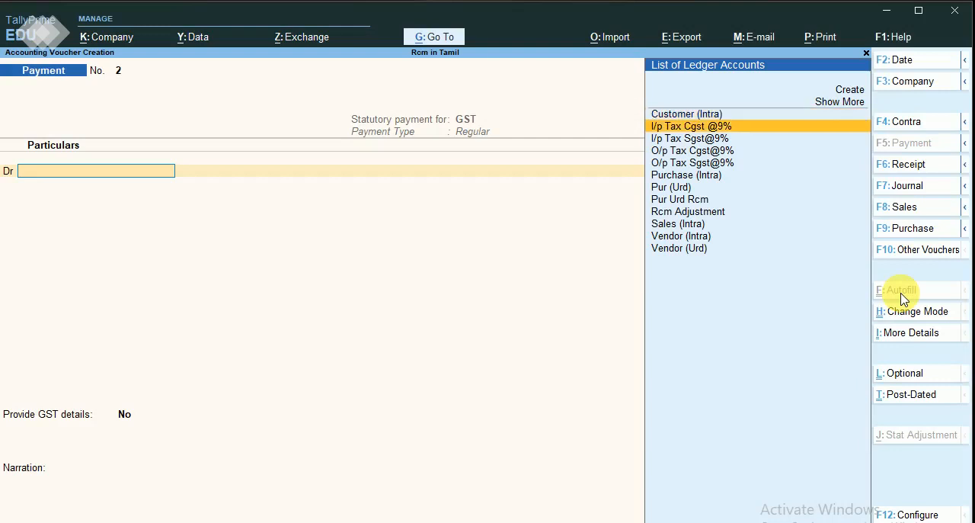
key("Return")
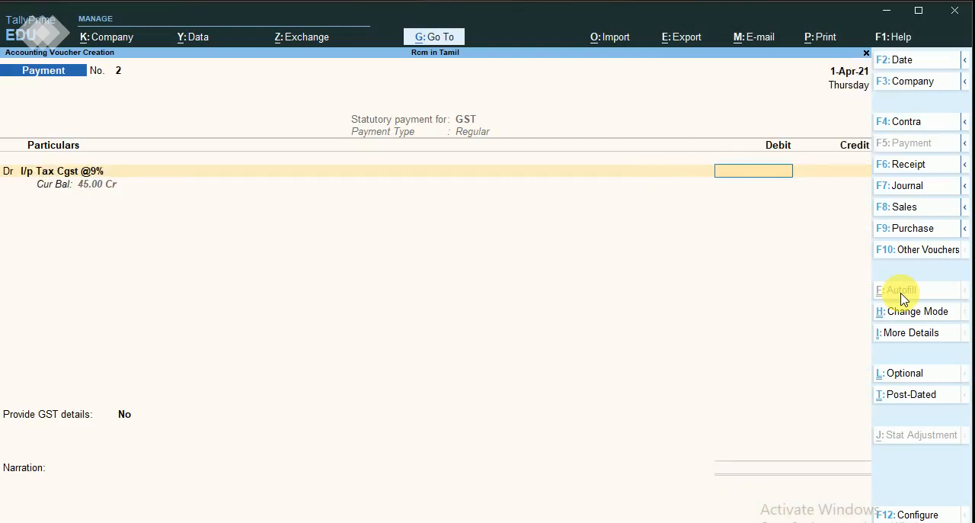
key("Return")
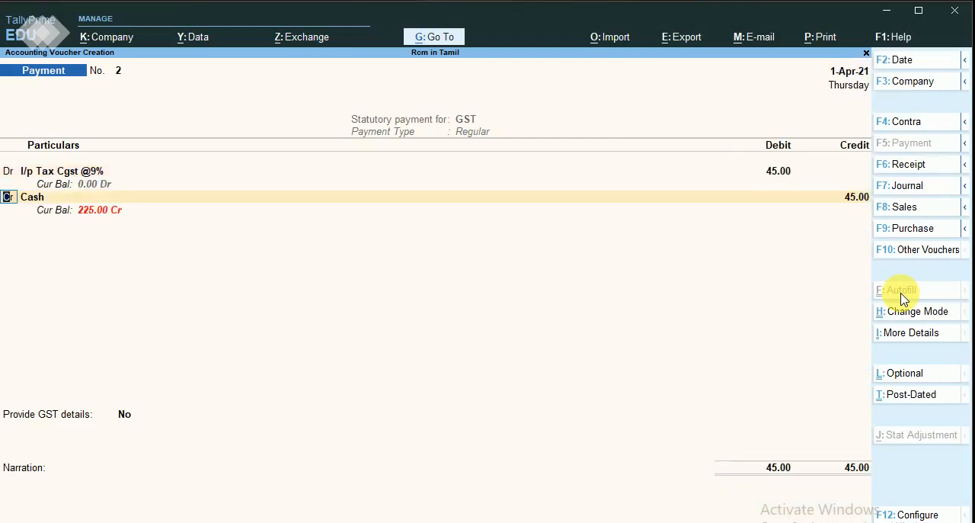
Debit the I/p Tax Sgst@9% ledger with 45 on the second line of the GST payment voucher.
key("Return")
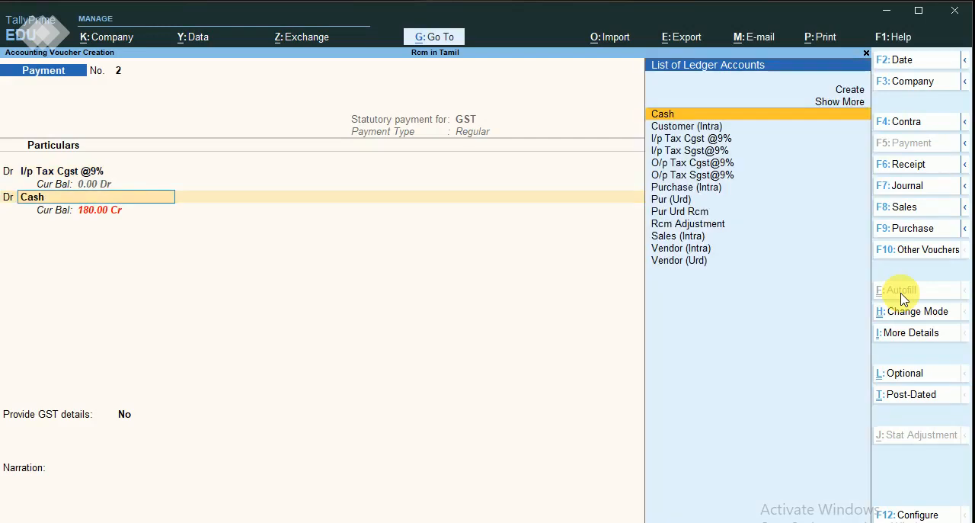
key("Down")
key("Down")
key("Down")
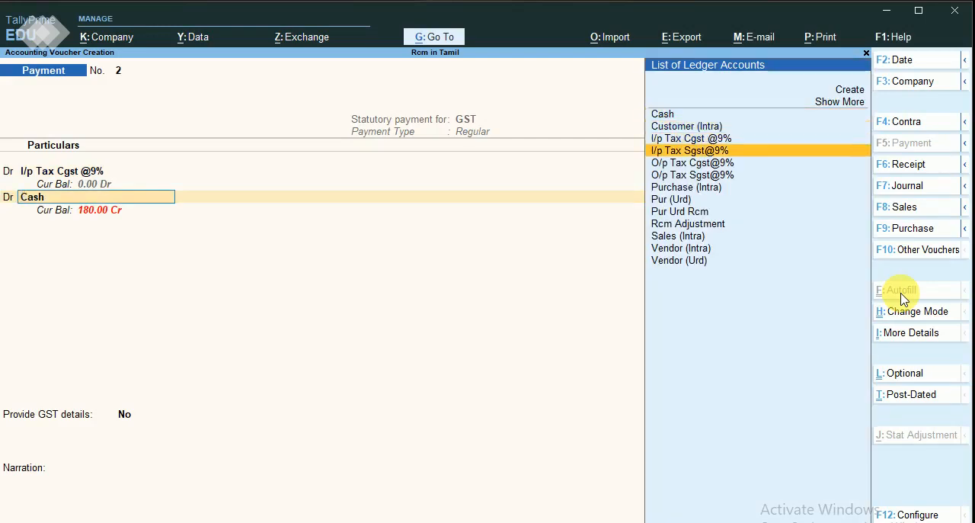
key("Return")
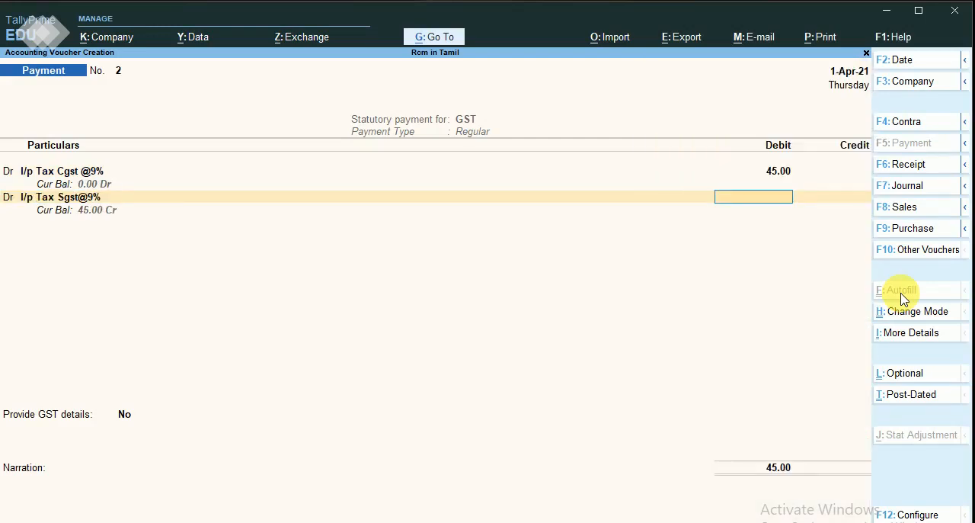
type("45")
key("Return")
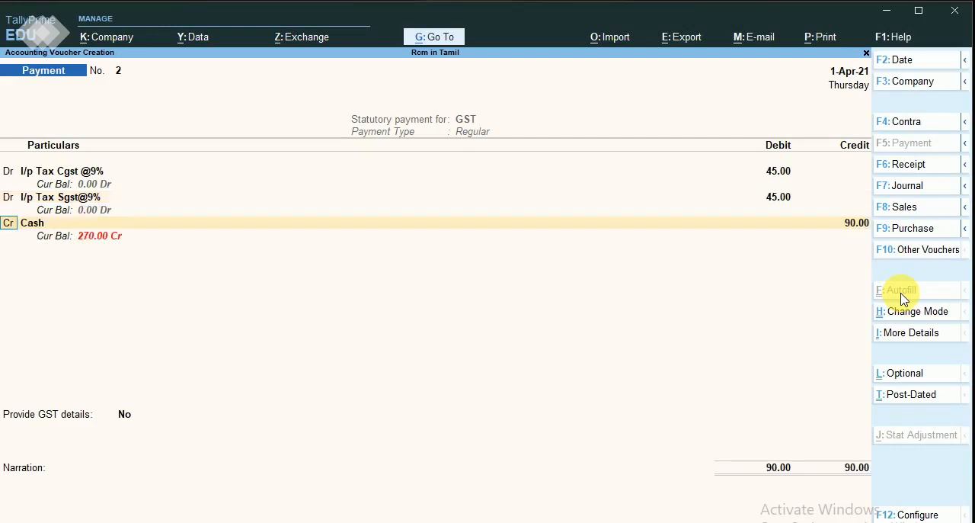
Credit the Cash ledger with 90 in the GST payment voucher, accepting its party details as an Unregistered party.
key("Return")
key("Return")
key("Return")
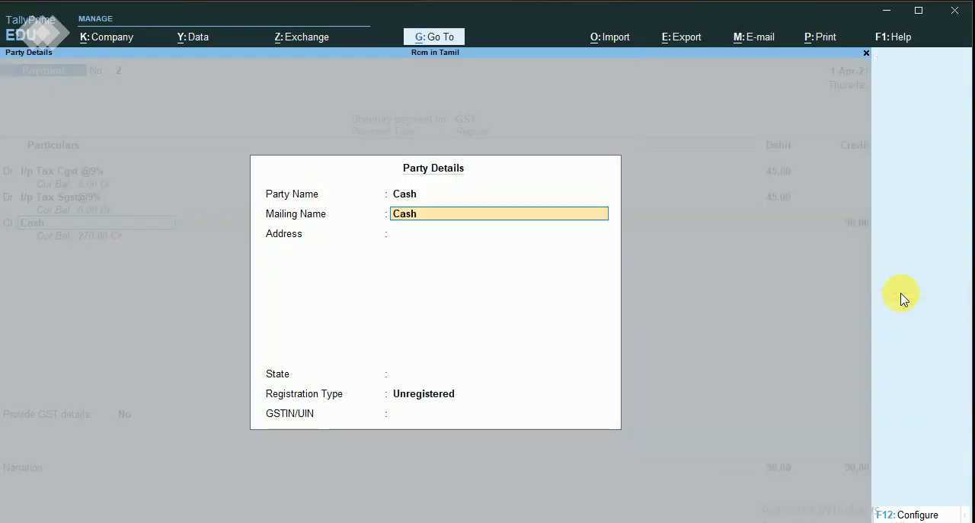
key("Return")
key("Return")
key("Return")
key("Return")
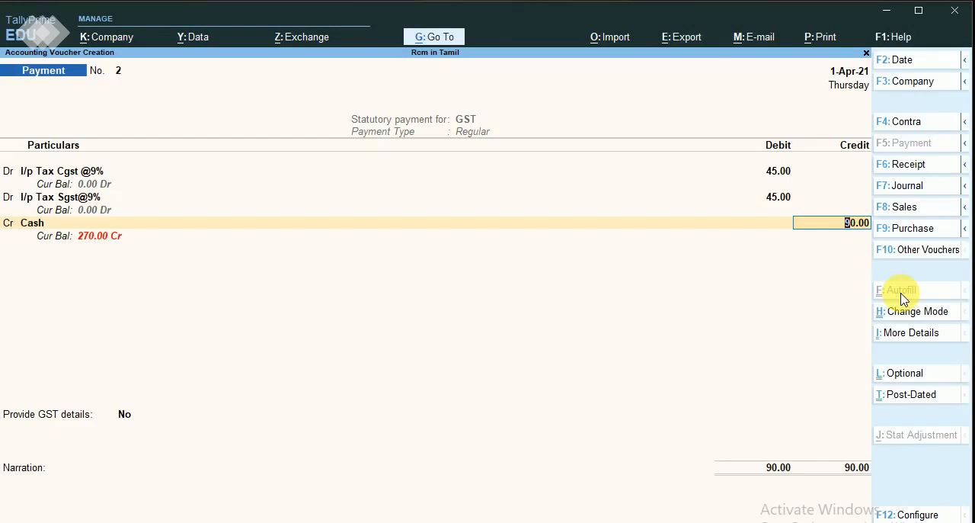
key("Return")
Save the GST payment voucher with GST details left at No and an empty narration, and return to the Gateway of Tally.
key("Return")
key("Return")
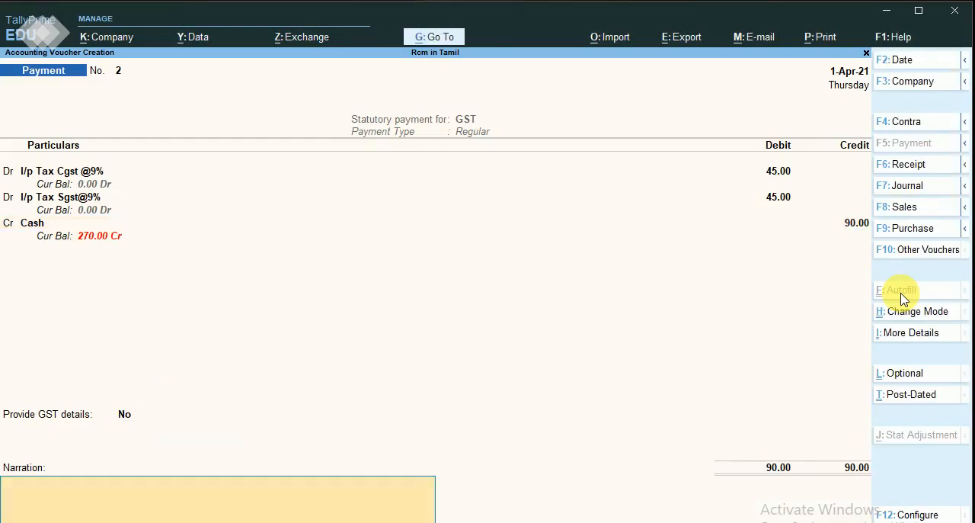
key("Return")
key("Return")
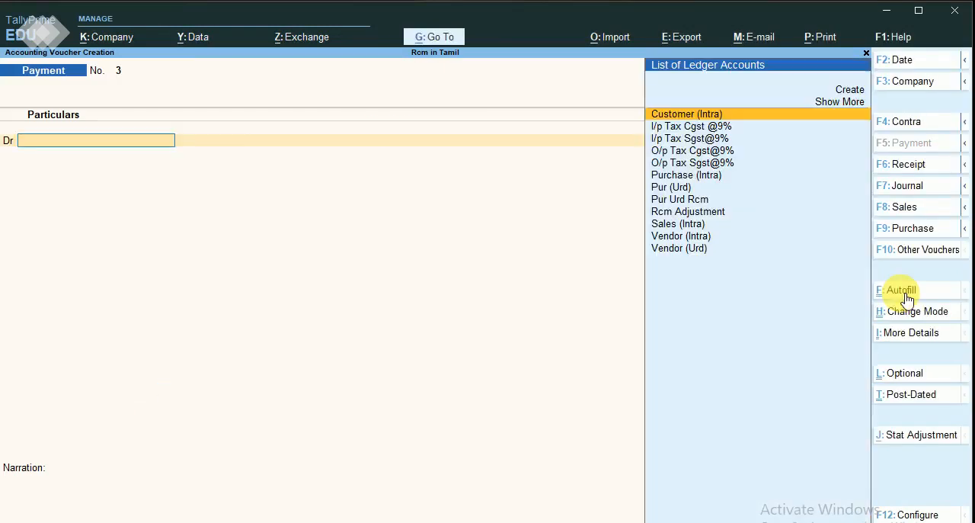
key("Escape")
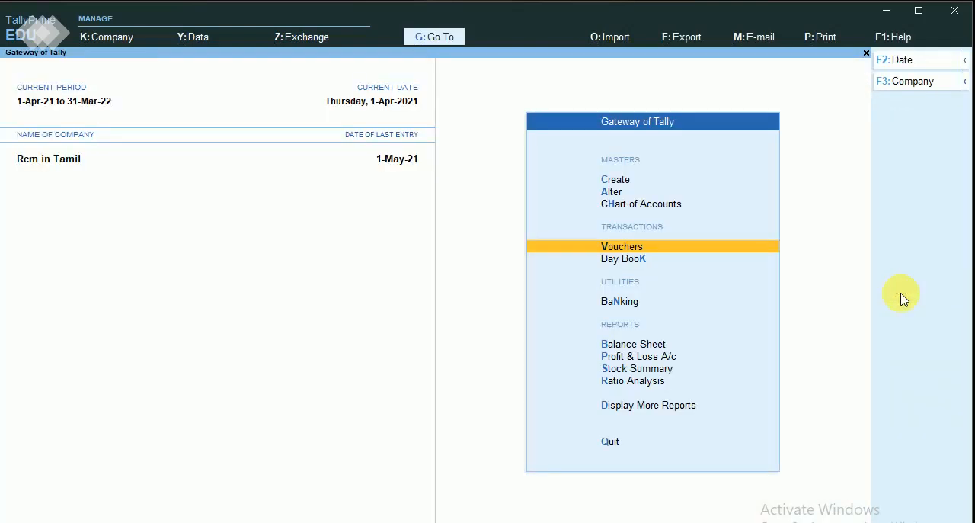
Open the Balance Sheet and drill down into Current Liabilities to examine the tax balances.
key("Down")
key("Down")
key("Down")
key("Return")
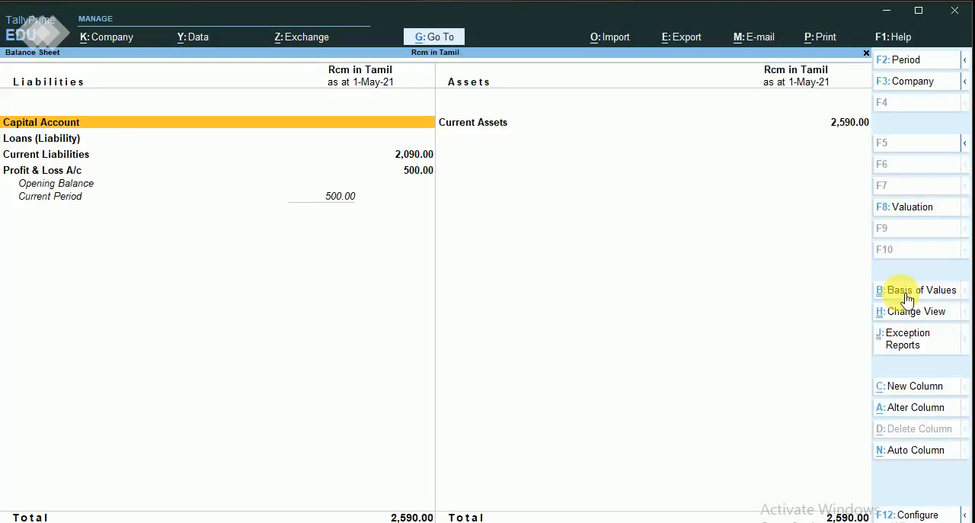
key("Down")
key("Down")
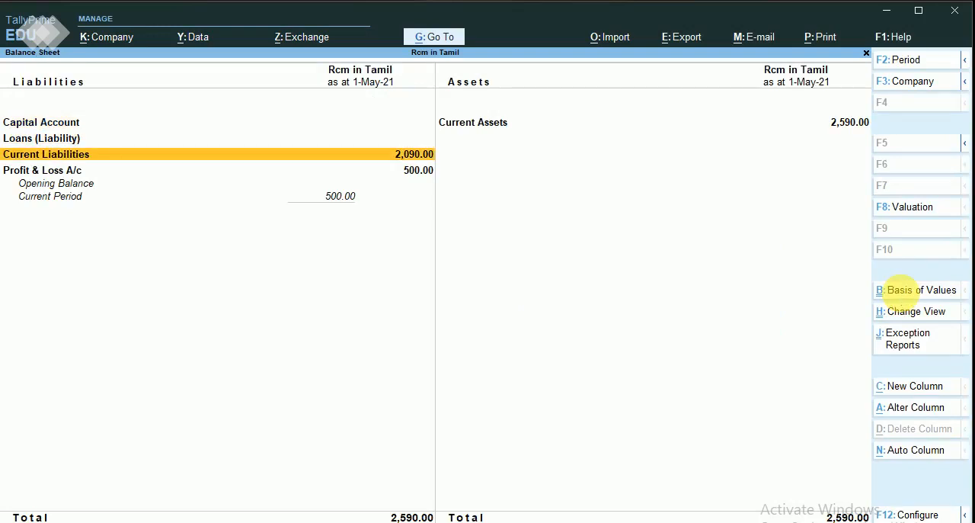
key("Return")
key("Return")
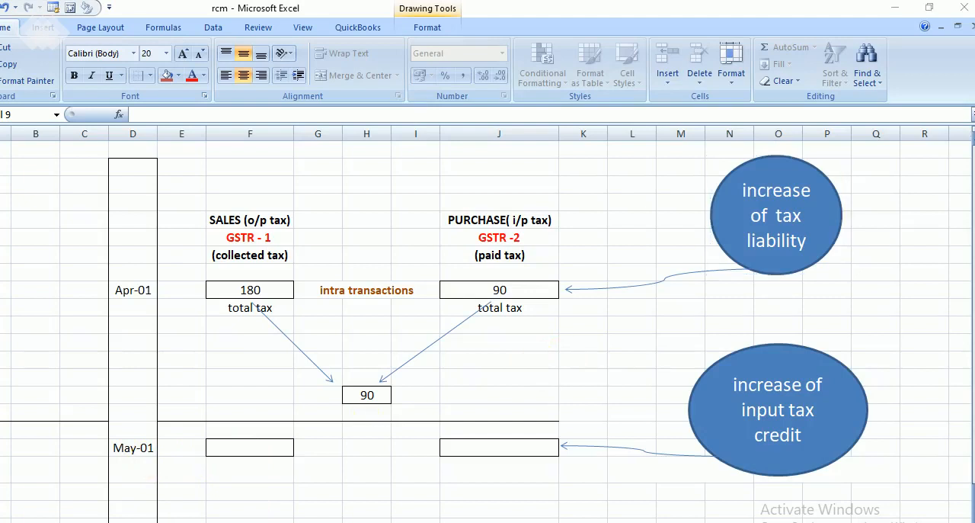
Switch to the rcm workbook in Excel and enter 180 as the May-01 sales output tax and 90 as the purchase input tax.
left_click(257, 456)
type("1")
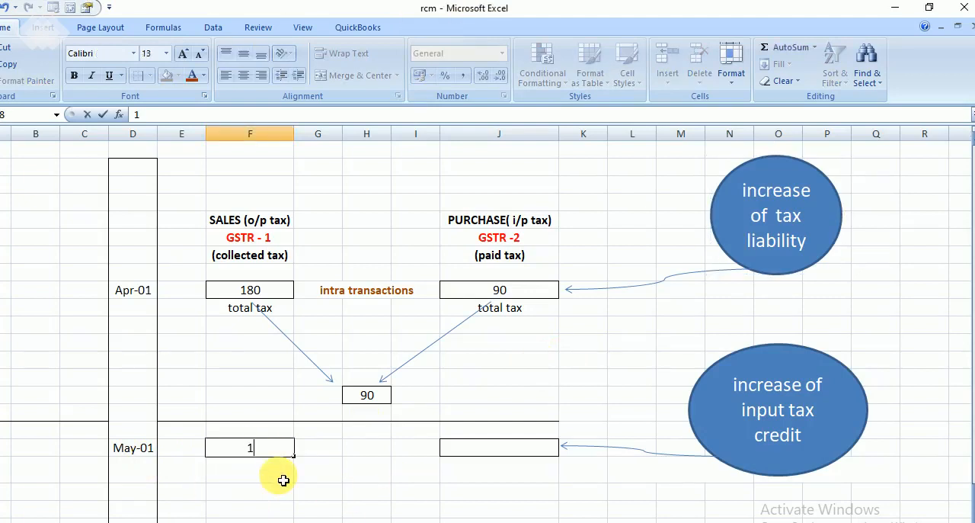
type("80")
left_click(483, 447)
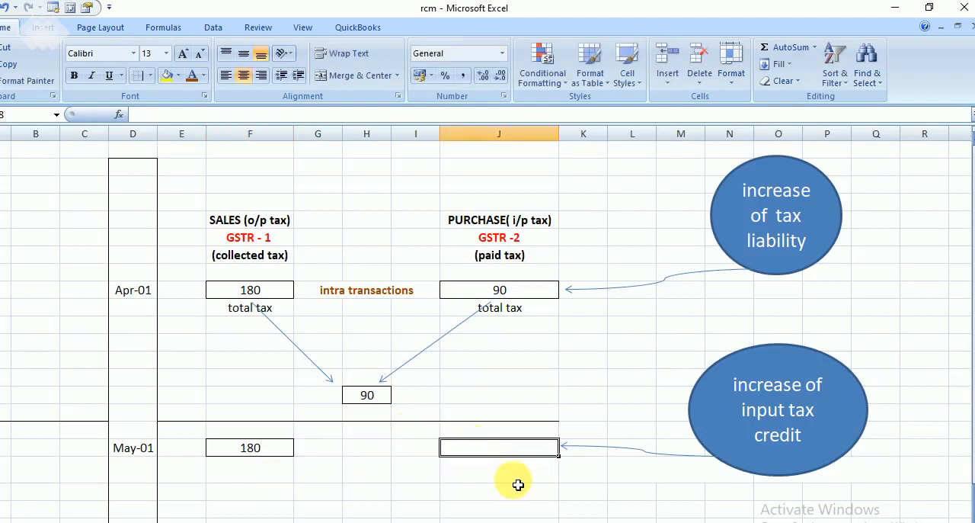
type("90")
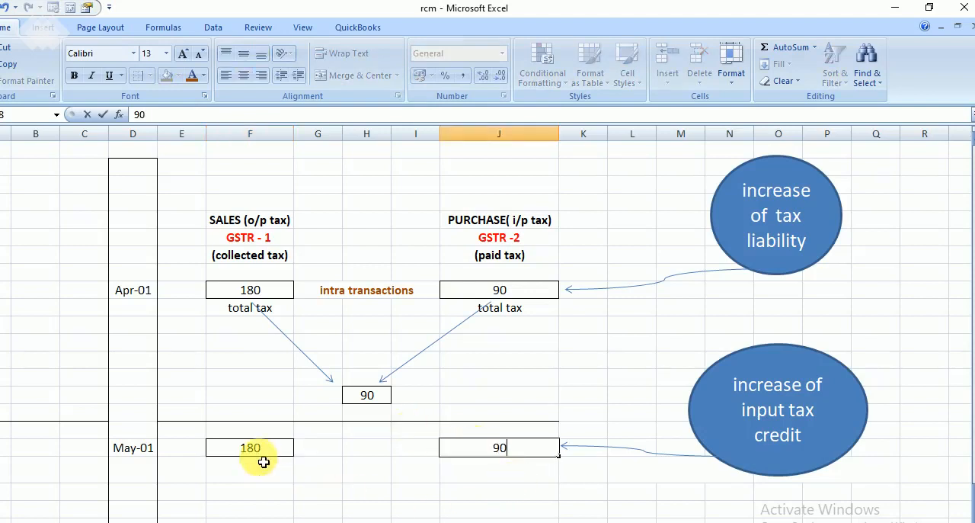
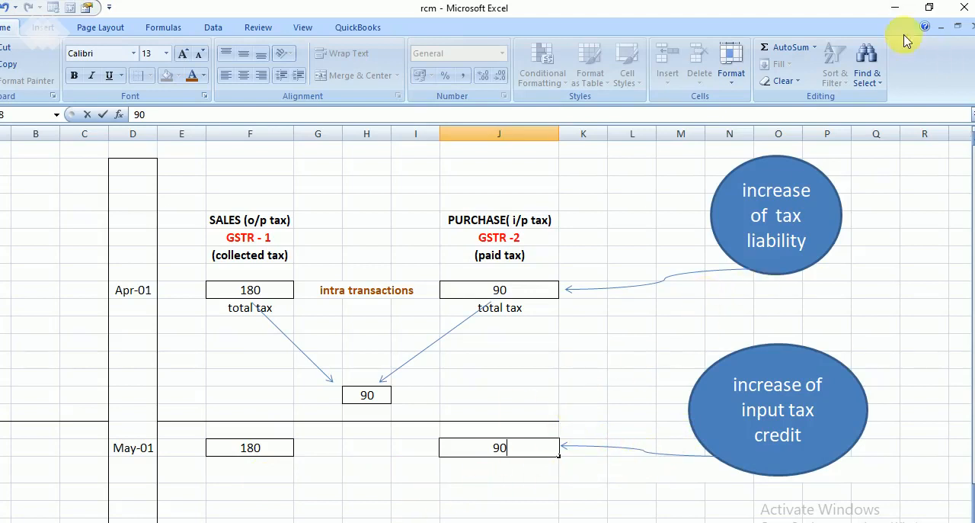
Switch back to TallyPrime and close the open reports to return to the Gateway of Tally.
left_click(896, 7)
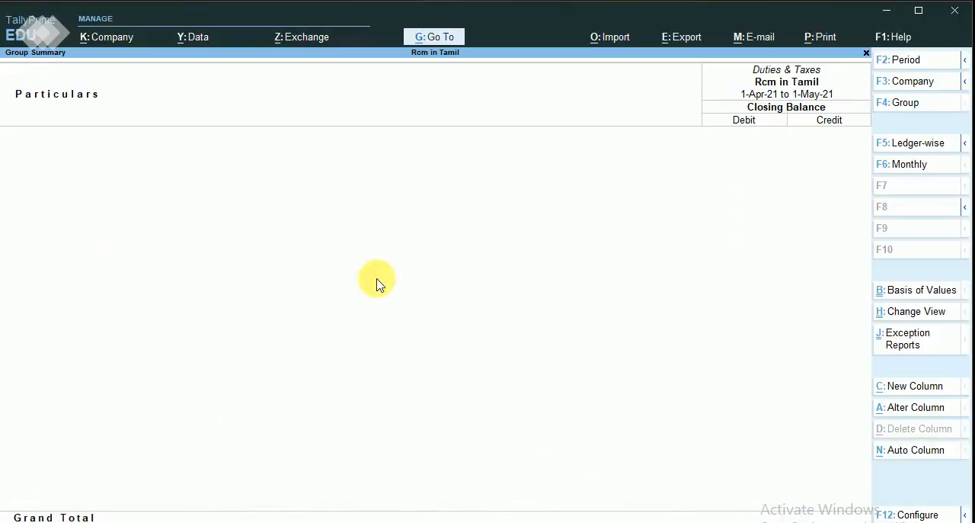
key("Escape")
key("Escape")
key("Escape")
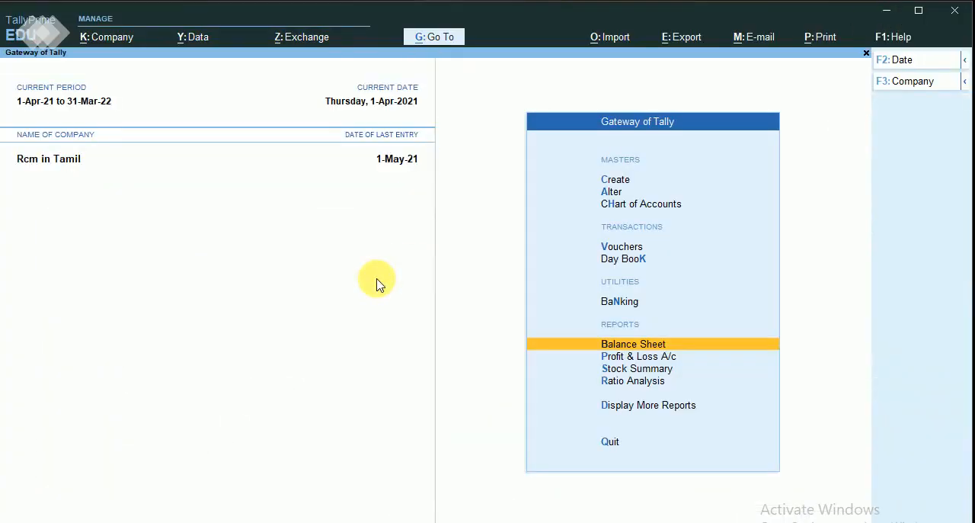
Open the GSTR-2 report from the GST reports.
key("Down")
key("Down")
key("Down")
key("Down")
key("Return")
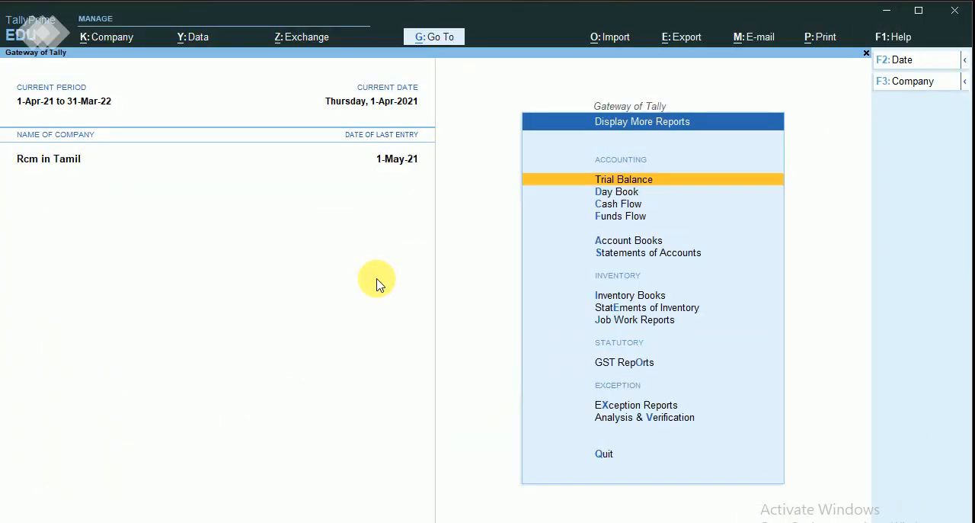
key("Down")
key("Down")
key("Down")
key("Down")
key("Down")
key("Down")
key("Down")
key("Down")
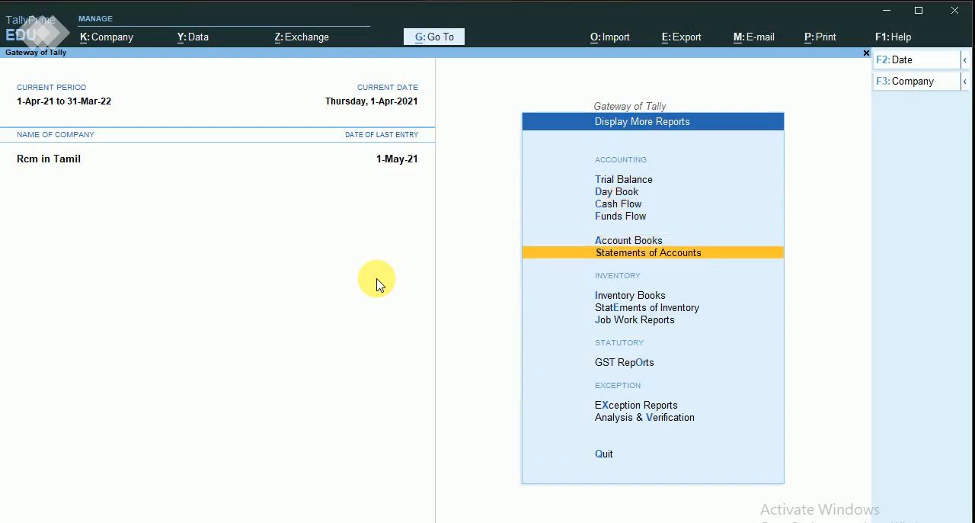
key("Down")
key("Return")
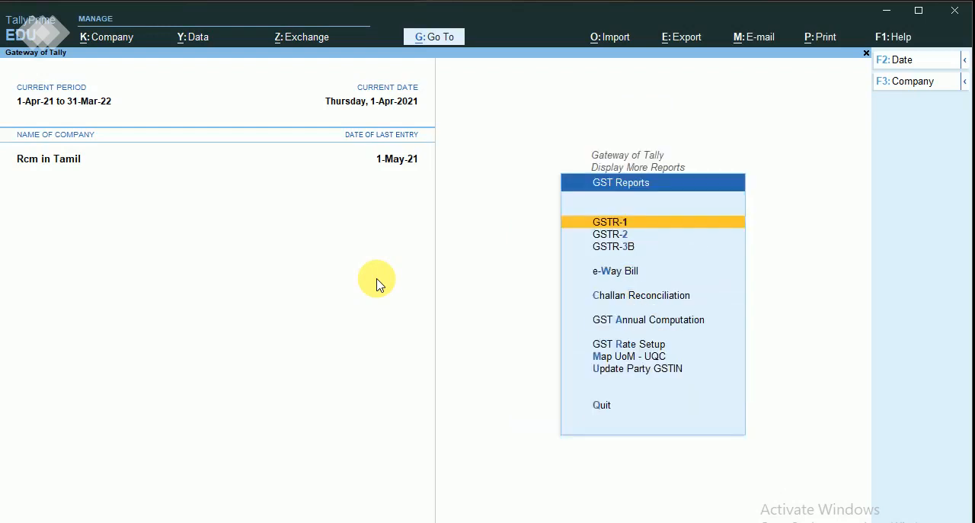
key("Down")
key("Return")
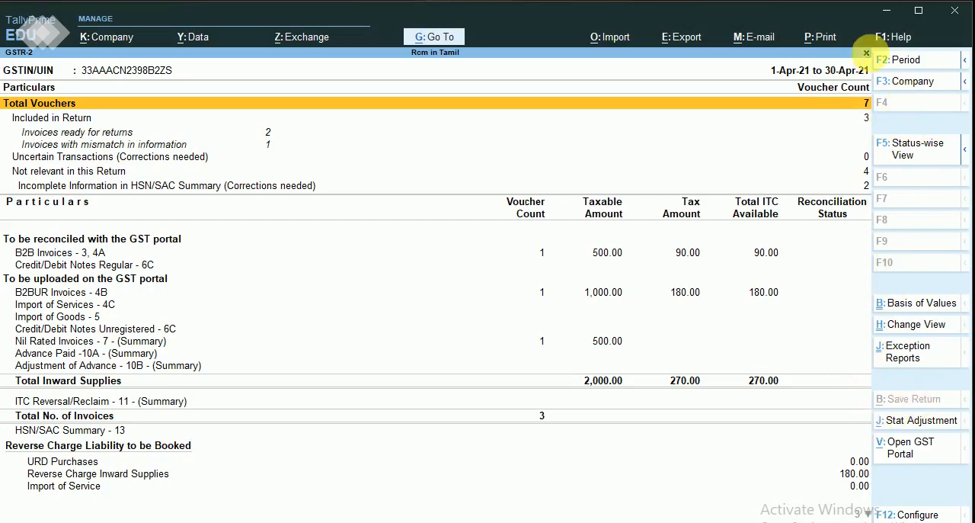
Set the GSTR-2 period to 1-May-21 to 1-Jun-21 and drill down into Reverse Charge Inward Supplies.
left_click(906, 61)
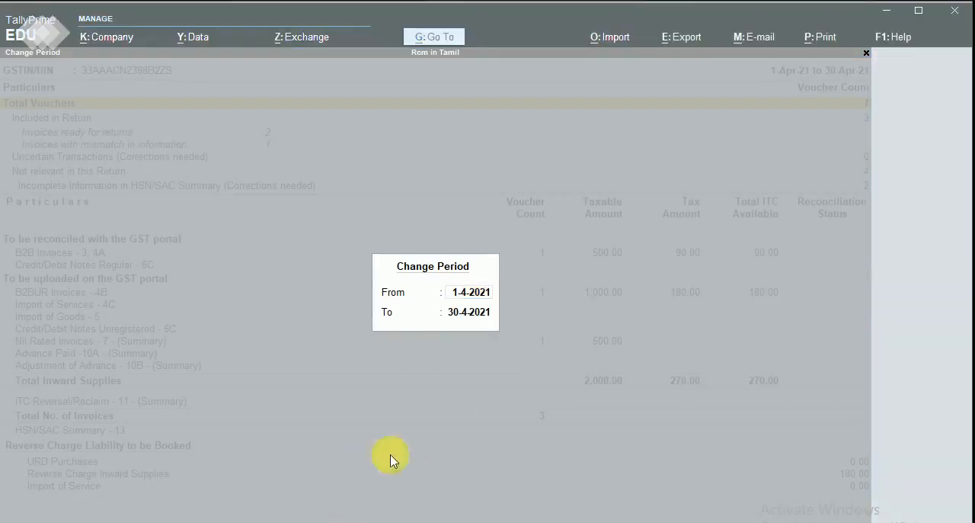
left_click(440, 373)
type("1")
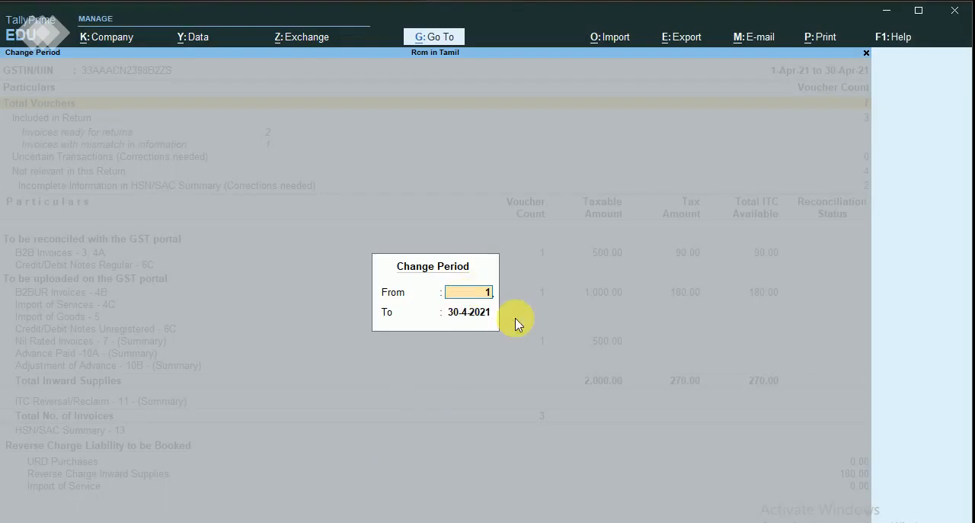
type("-5")
key("Return")
type("1")
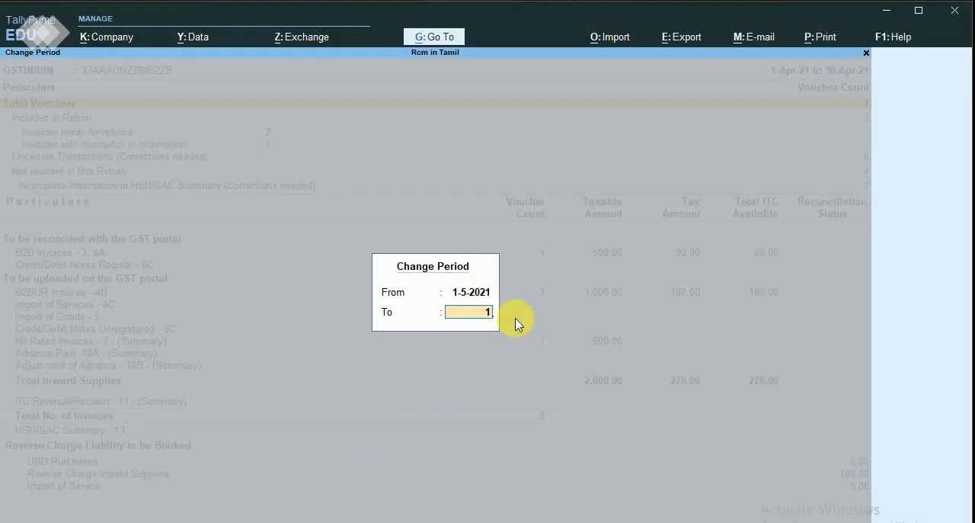
type(".6")
key("Return")
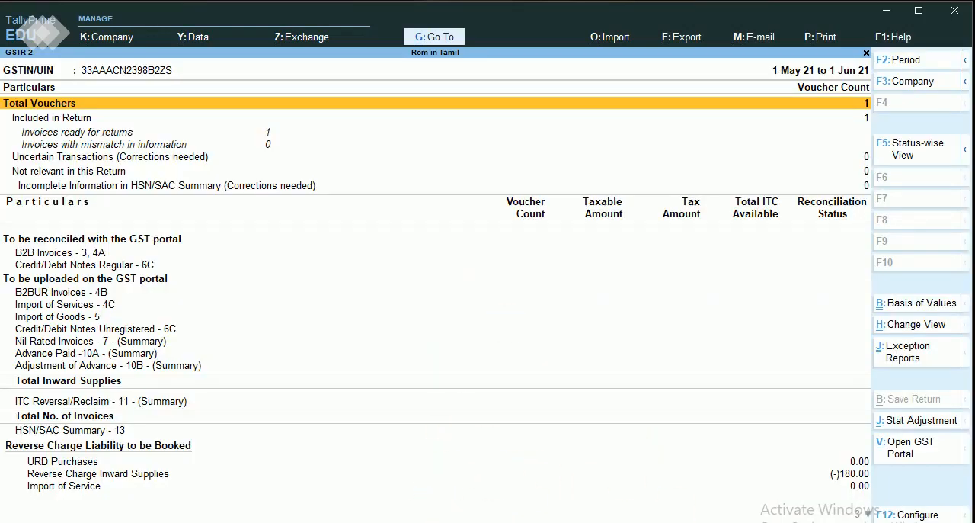
left_click(858, 476)
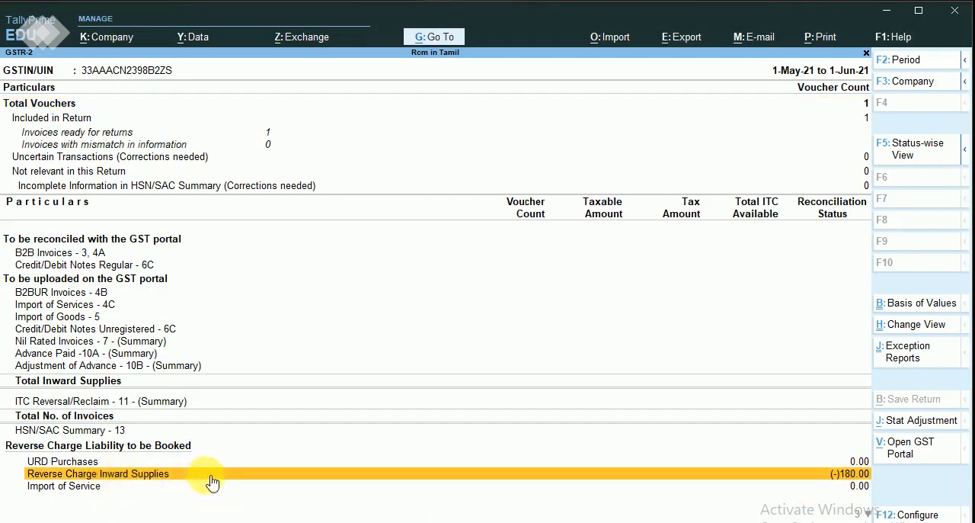
left_click(762, 478)
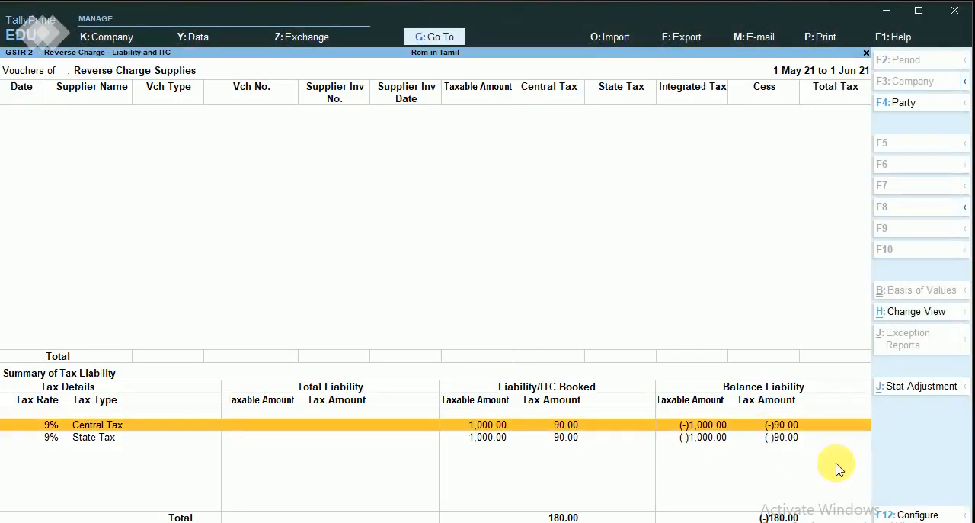
left_click(916, 391)
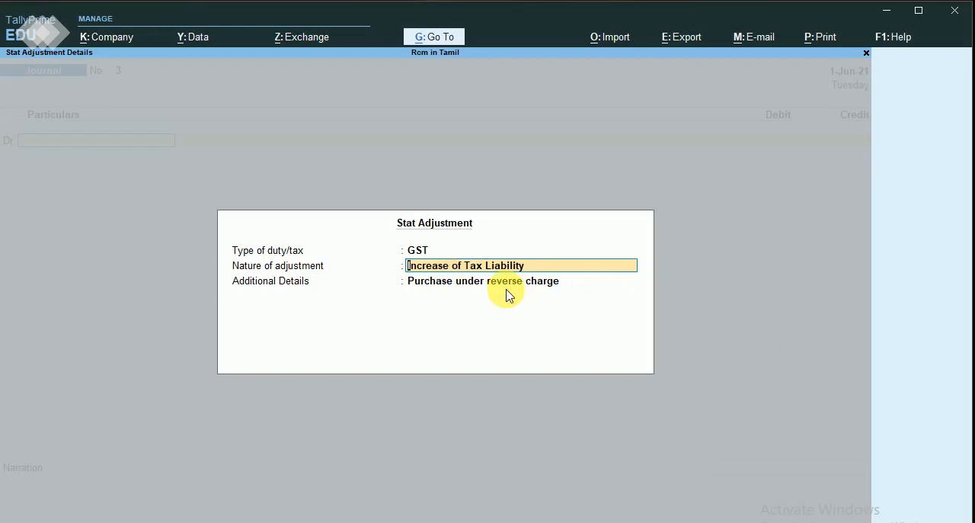
key("ctrl+a")
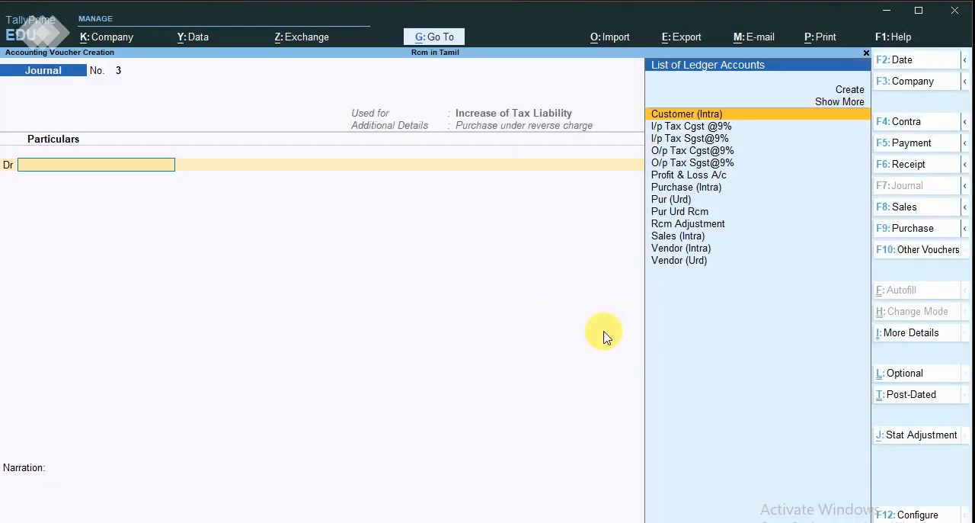
key("Down")
key("Down")
key("Down")
key("Down")
key("Down")
key("Down")
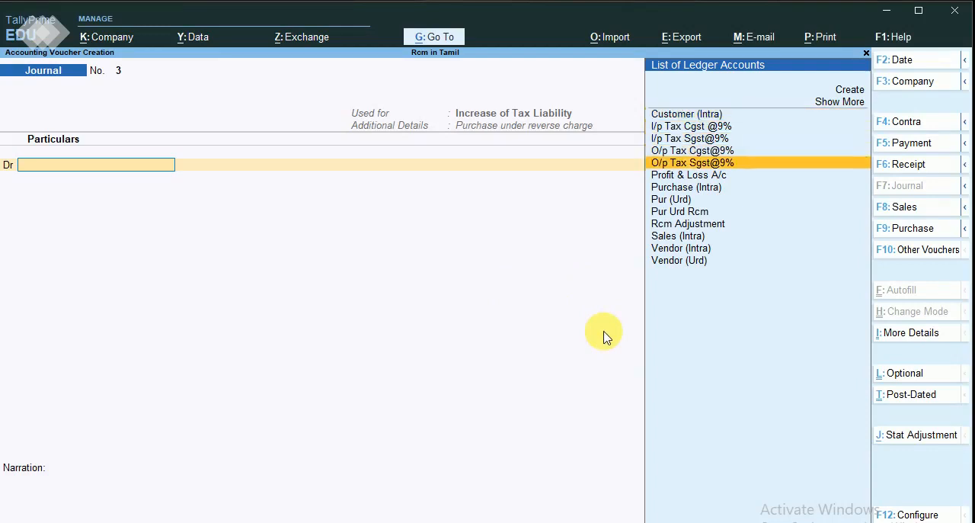
key("Up")
key("Up")
key("Up")
key("Up")
key("Up")
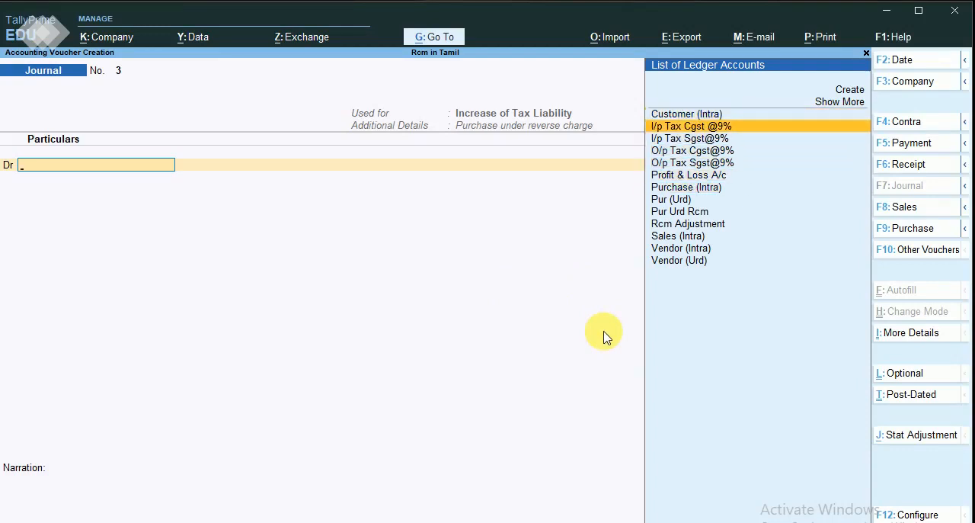
key("Return")
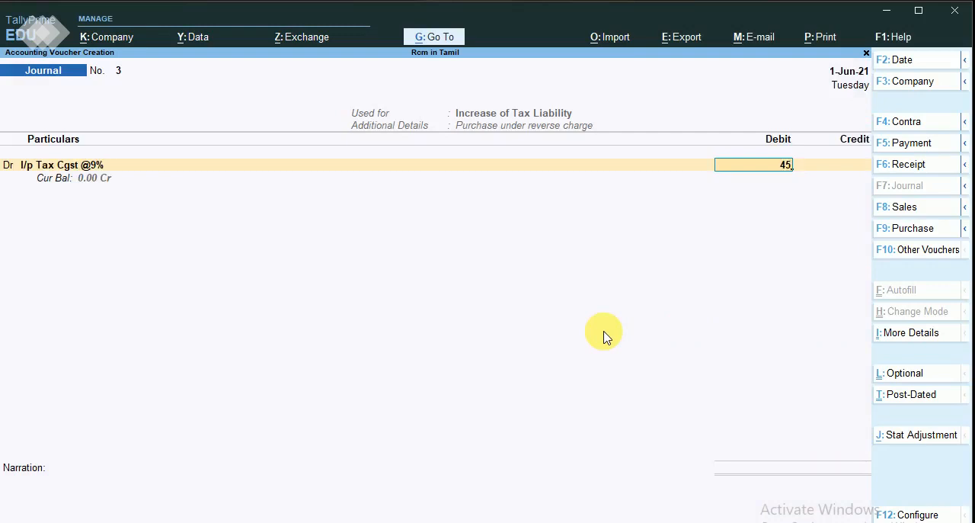
key("Return")
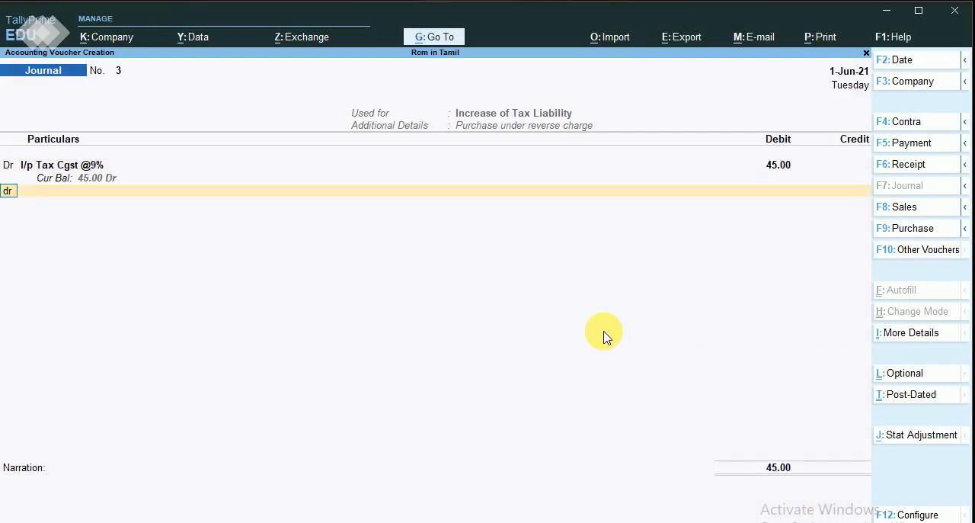
type("dr")
key("Return")
key("Return")
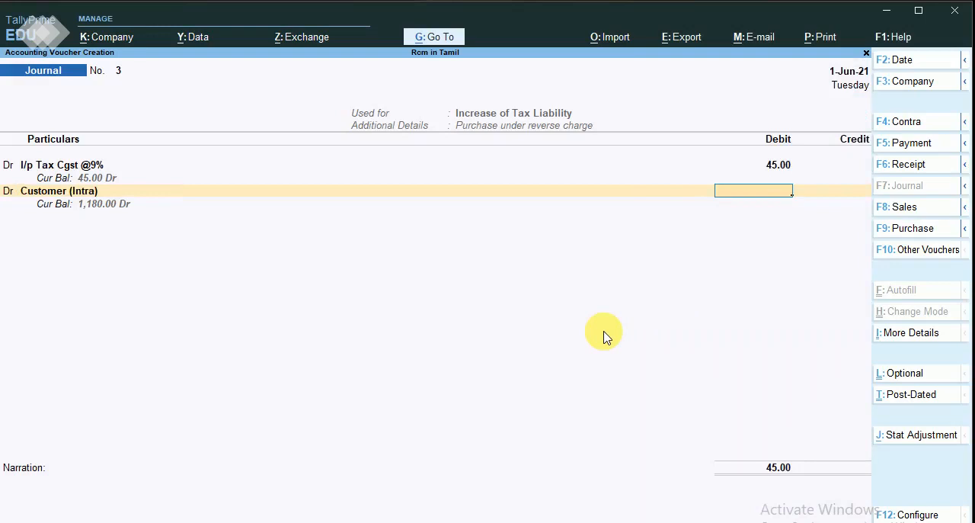
key("BackSpace")
key("Down")
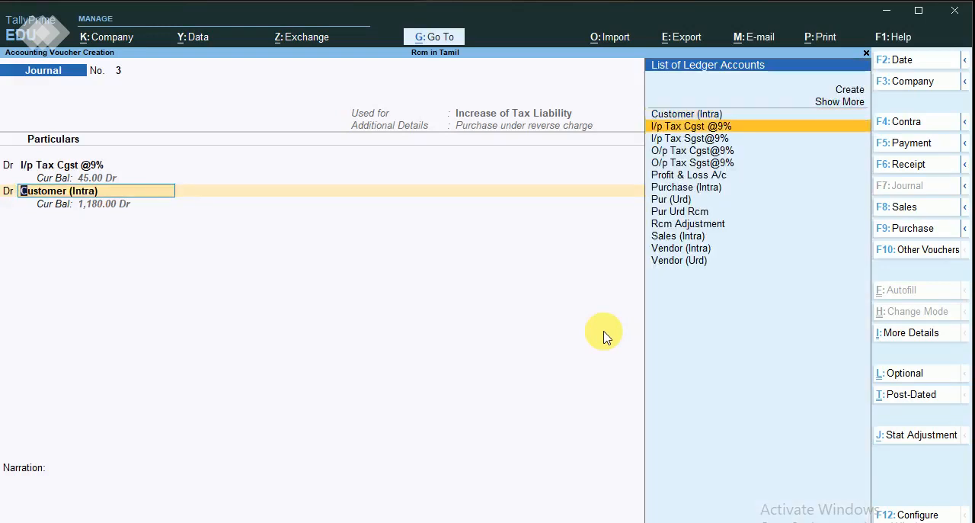
key("Down")
key("Down")
key("Up")
key("Return")
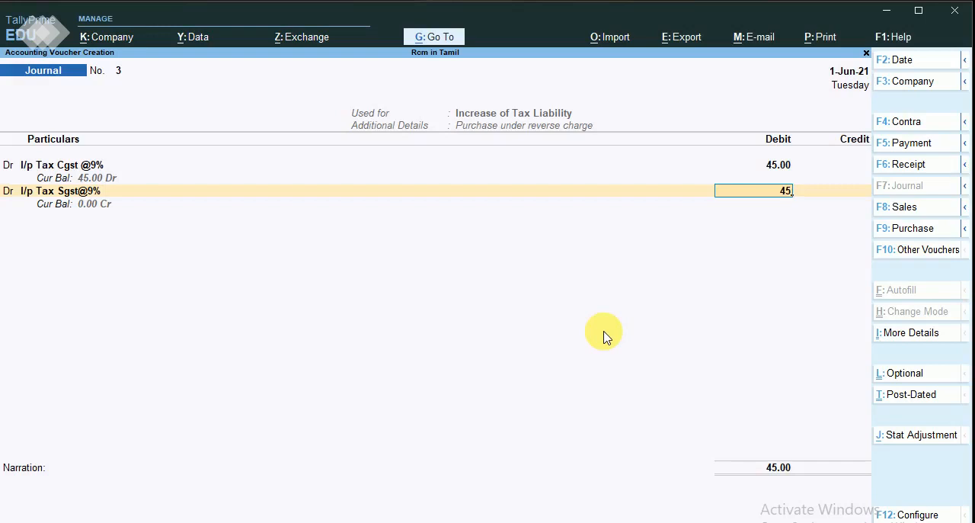
type("45")
key("Return")
key("Down")
key("Down")
key("Down")
key("Down")
key("Down")
key("Down")
key("Down")
key("Down")
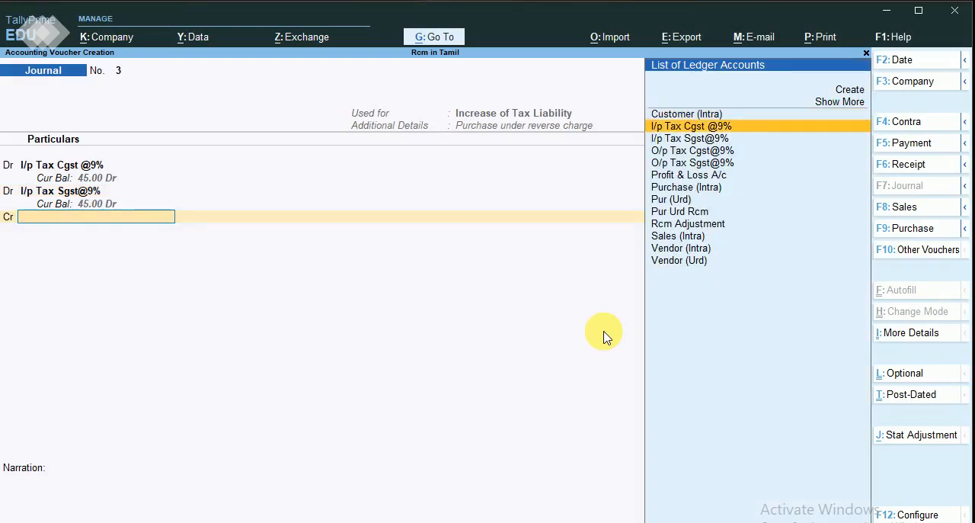
key("Down")
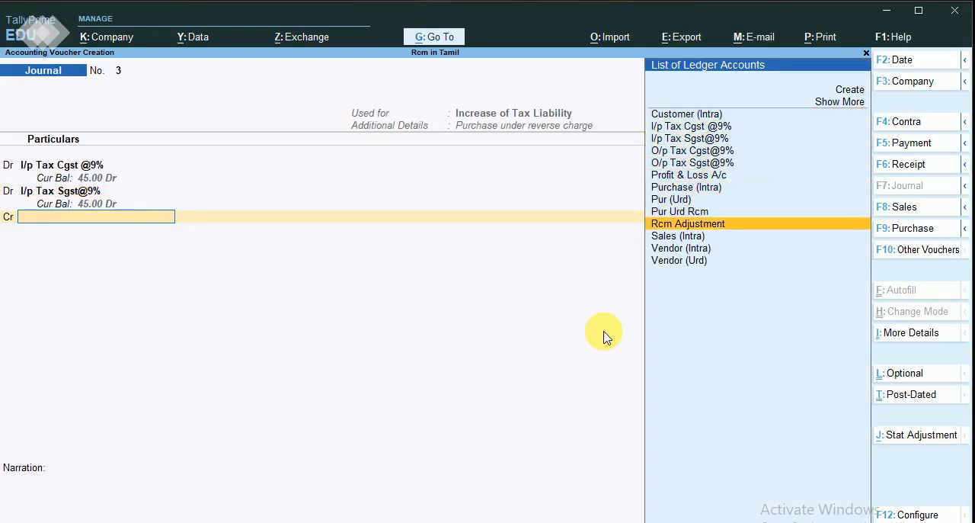
key("Return")
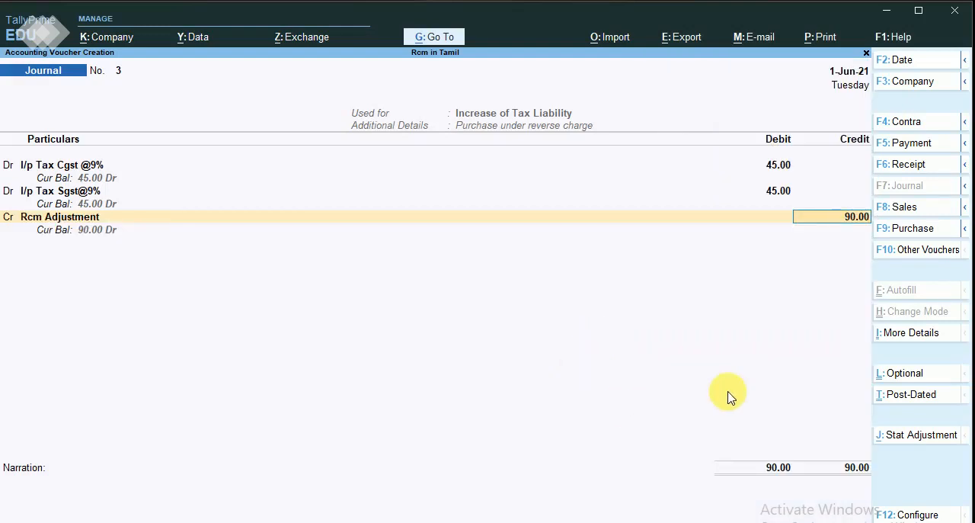
key("Return")
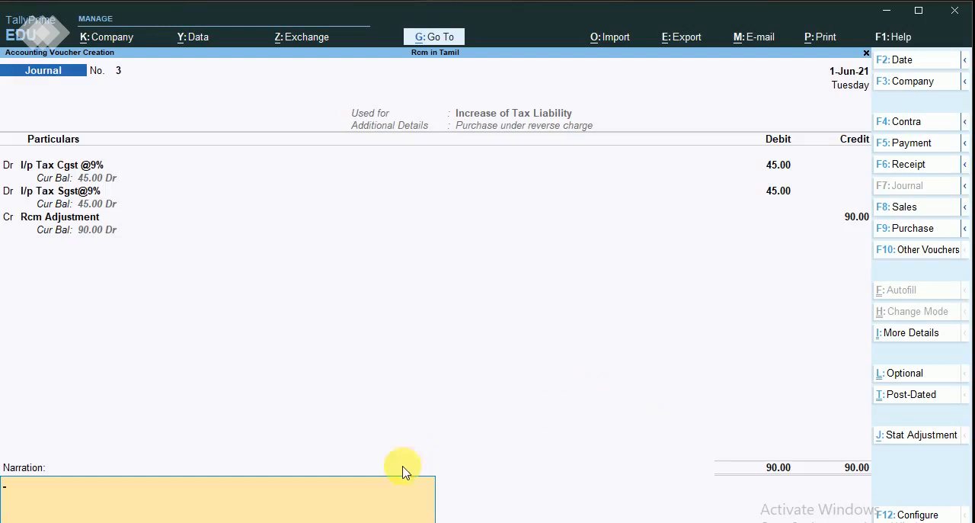
key("Return")
key("Escape")
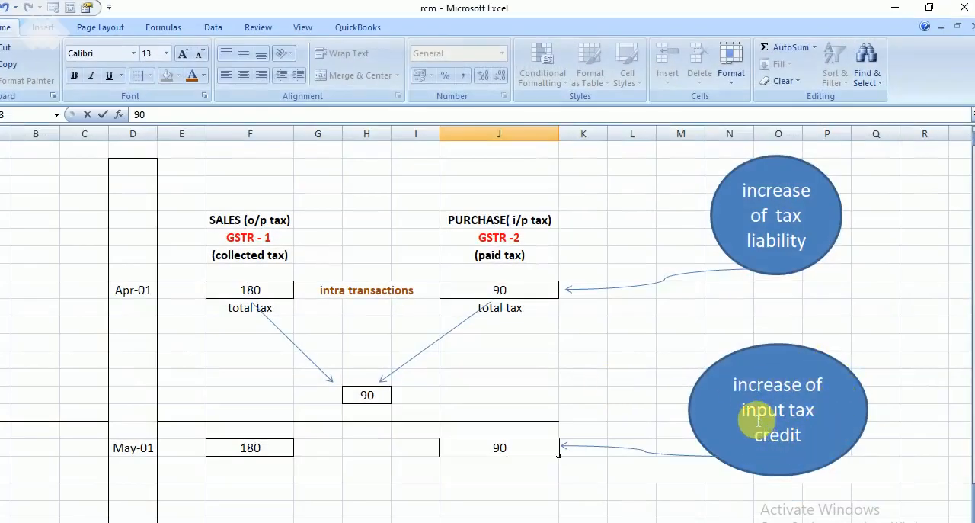
left_click(894, 7)
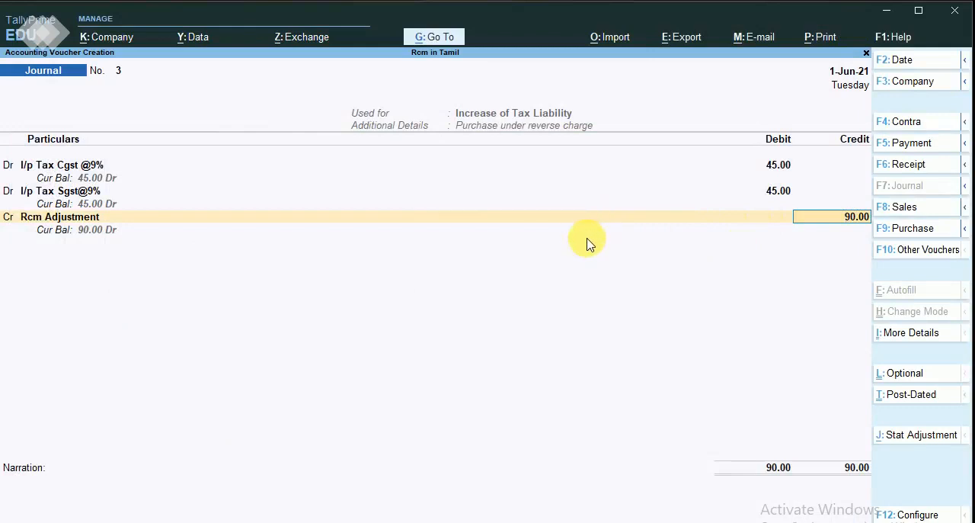
key("Escape")
key("Escape")
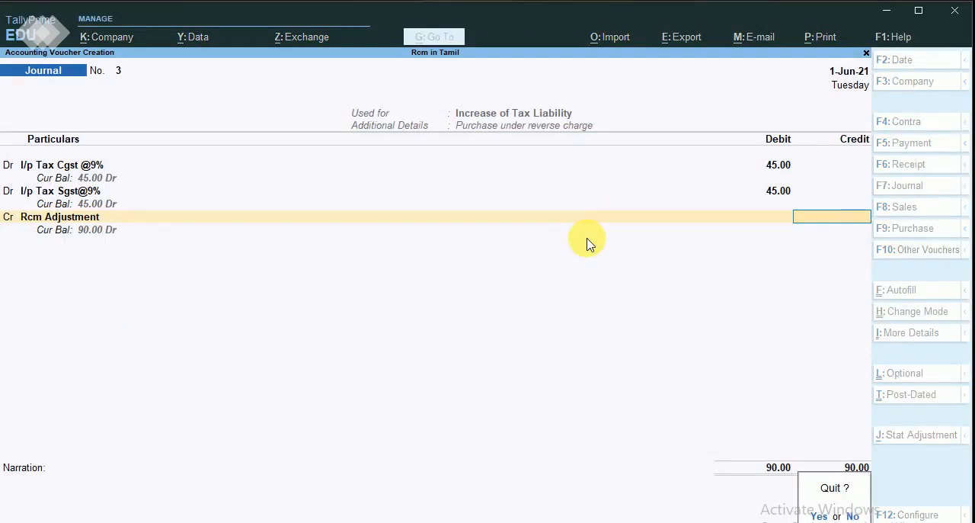
key("y")
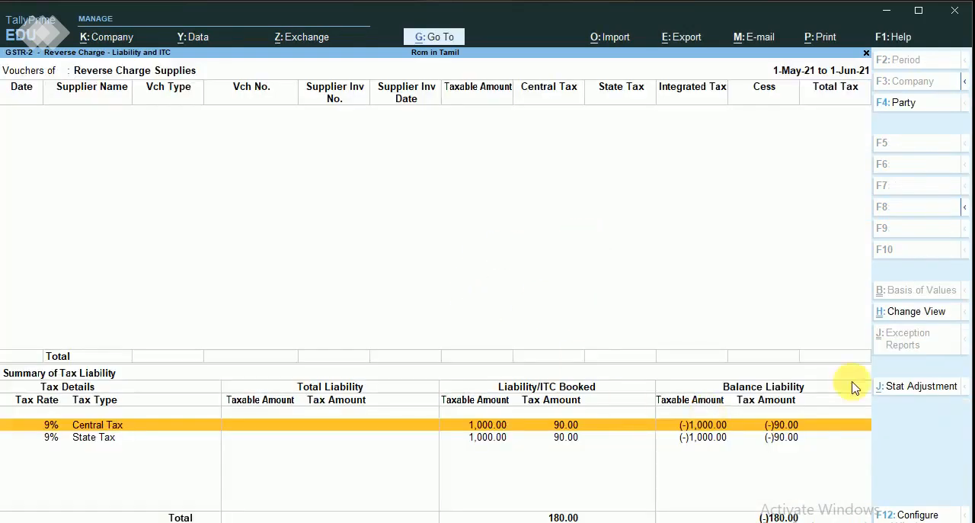
Start a GST stat adjustment journal with nature Increase of Input Tax Credit and additional details Purchase under reverse charge.
left_click(906, 388)
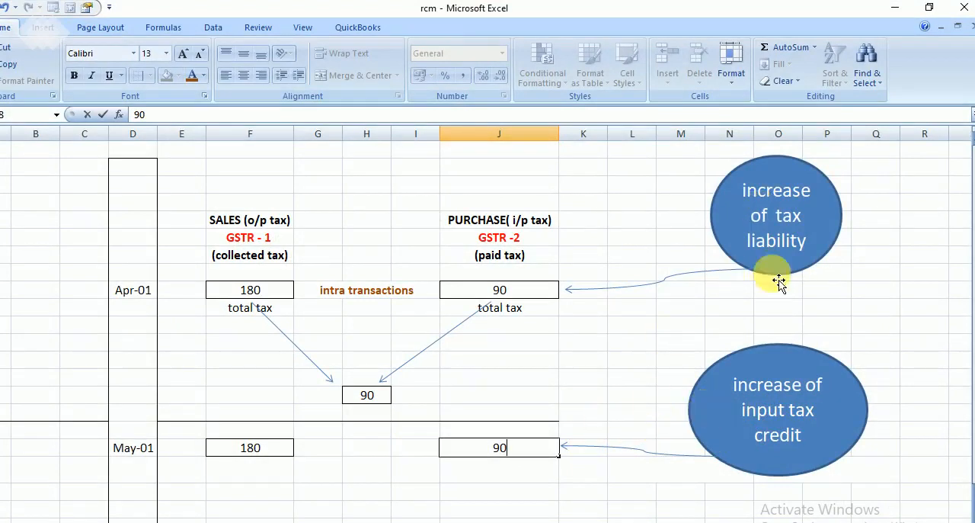
left_click(895, 8)
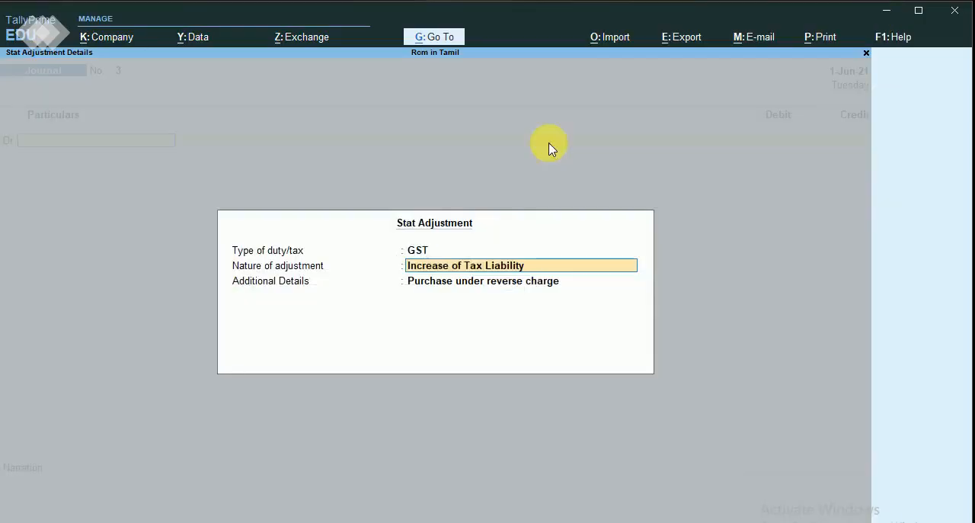
key("space")
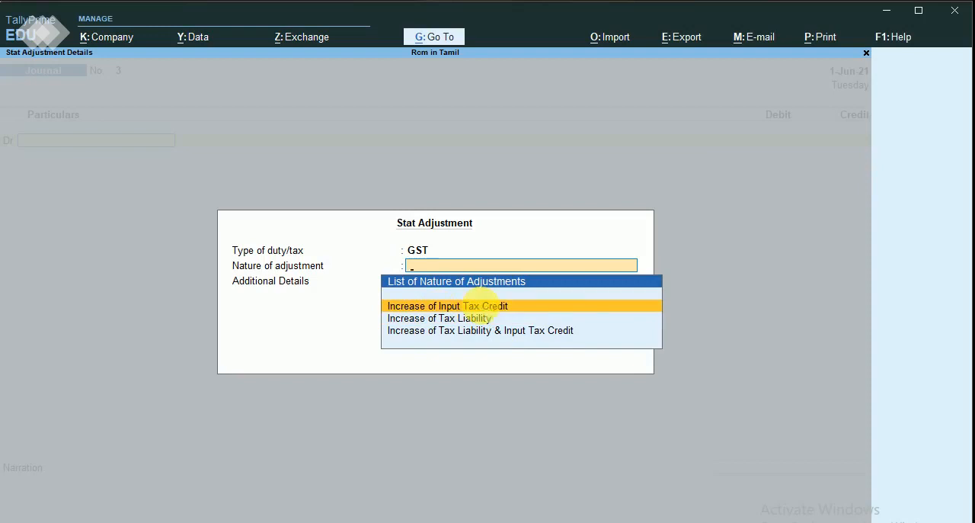
left_click(480, 305)
Debit the I/p Tax Cgst @9% ledger with a taxable value of 1000 and an amount of 45.
key("Down")
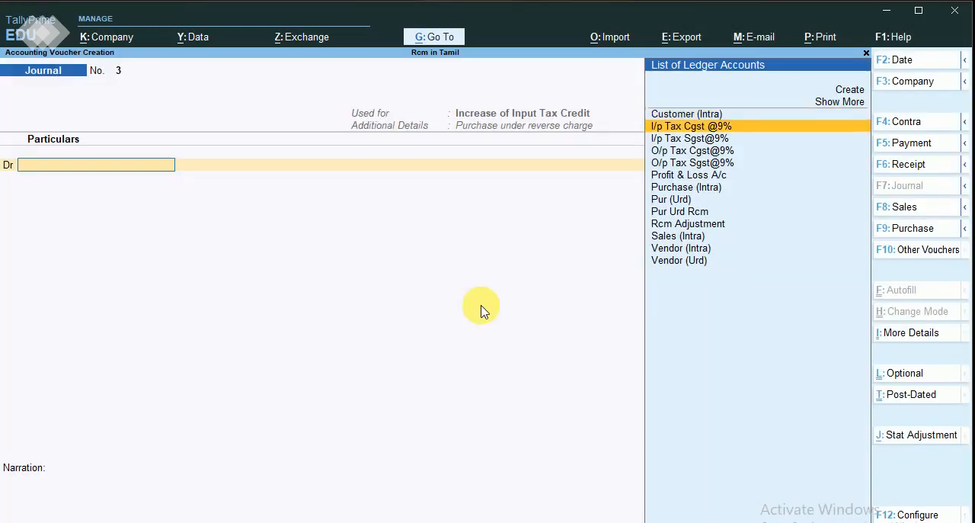
key("Return")
key("Return")
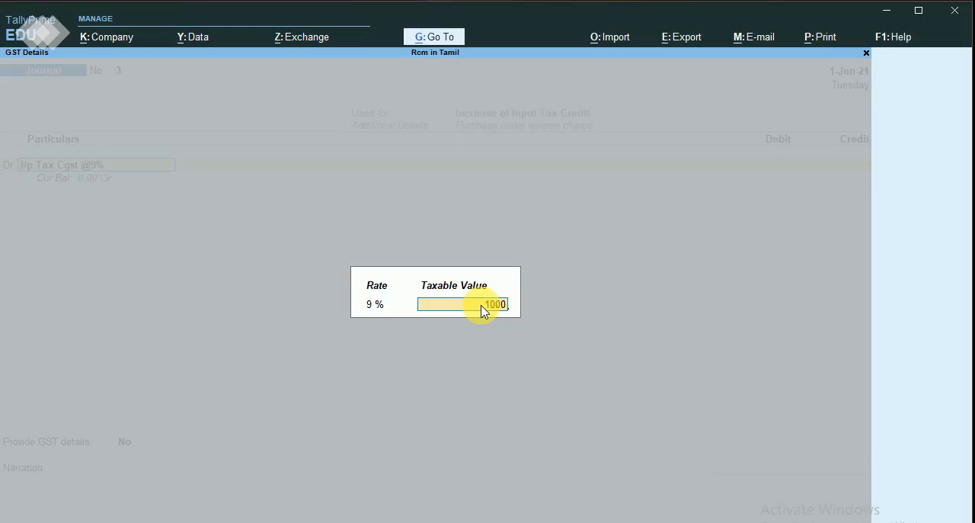
key("Return")
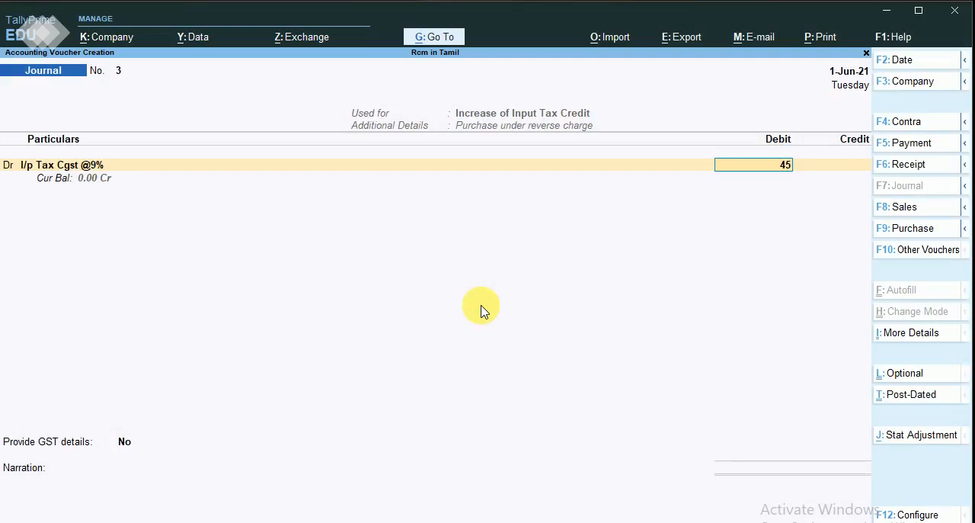
type("45")
key("Return")
key("ctrl+a")
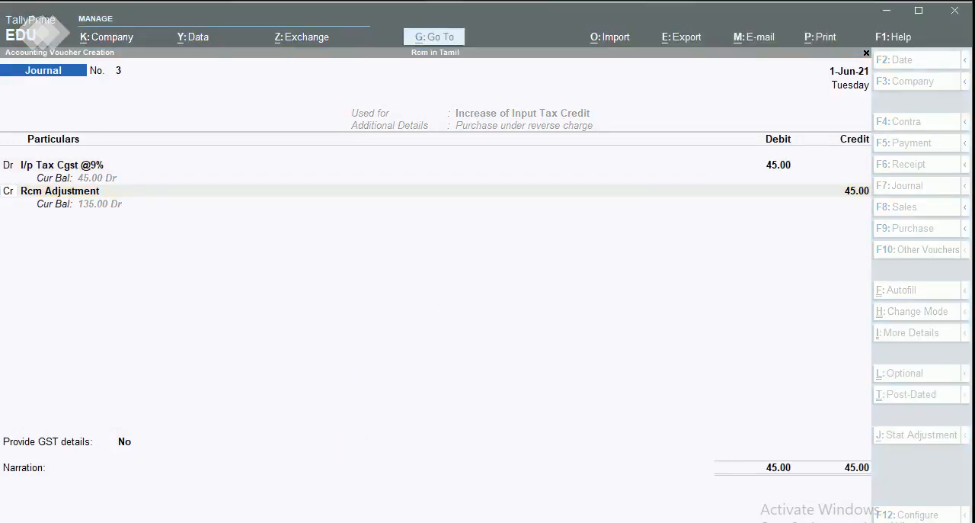
left_click(413, 257)
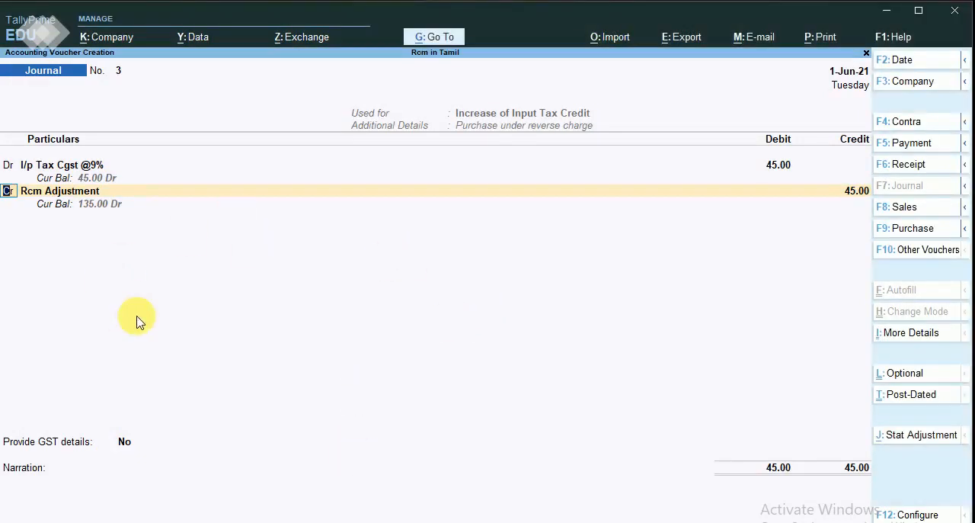
Change the second line to a debit of I/p Tax Sgst@9% for 45 and credit Rcm Adjustment with 90.
type("d")
key("Return")
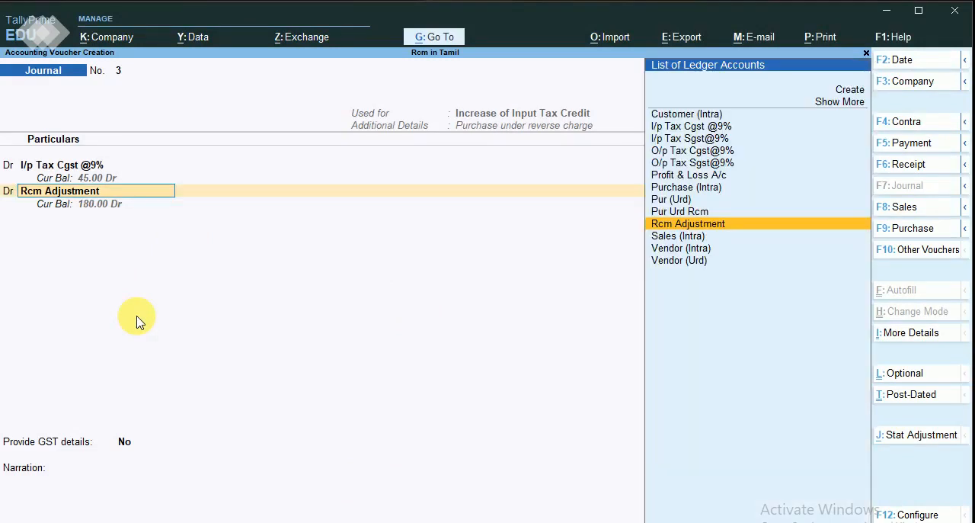
key("Up")
key("Up")
key("Up")
key("Up")
key("Up")
key("Up")
key("Up")
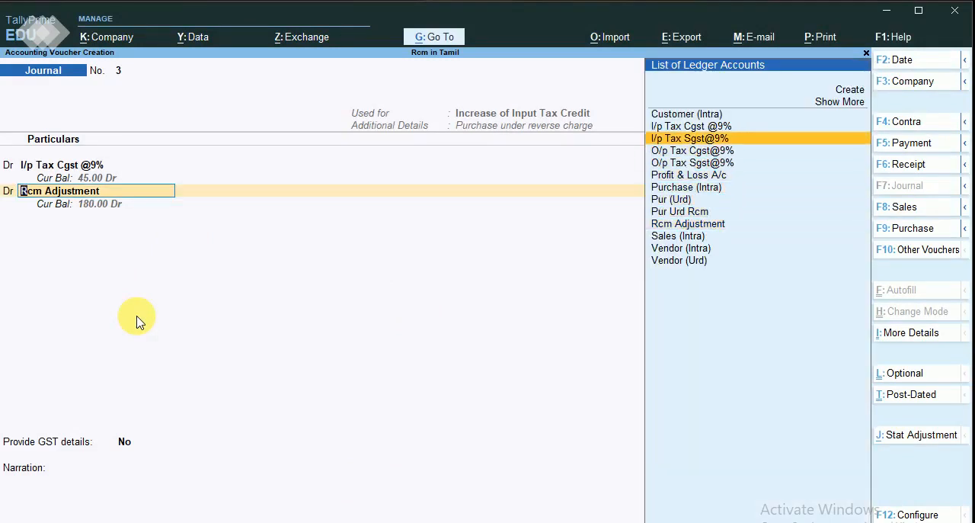
key("Return")
key("Return")
key("Return")
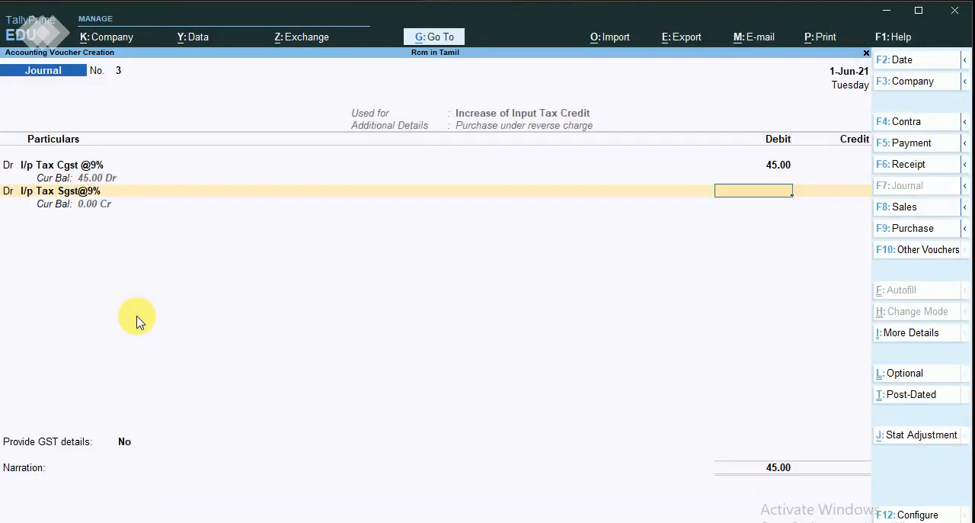
key("Return")
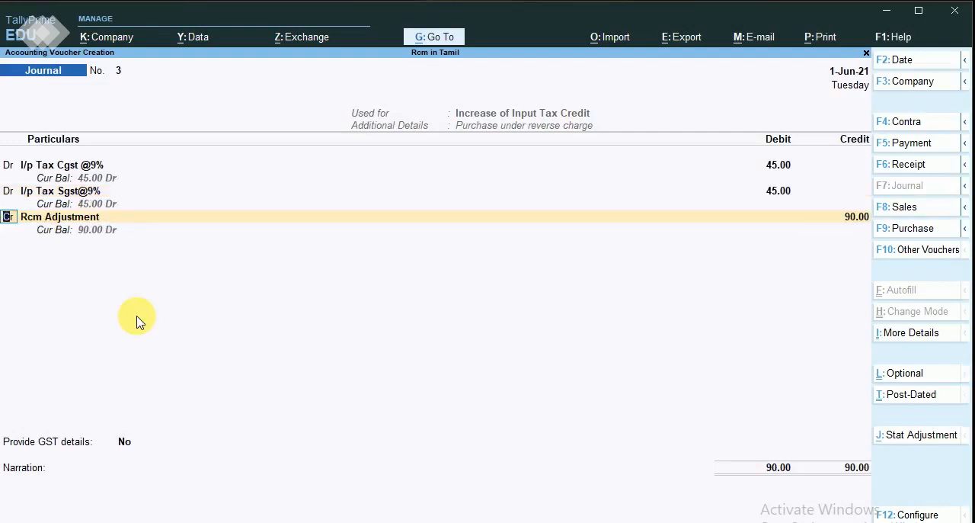
key("Return")
key("Return")
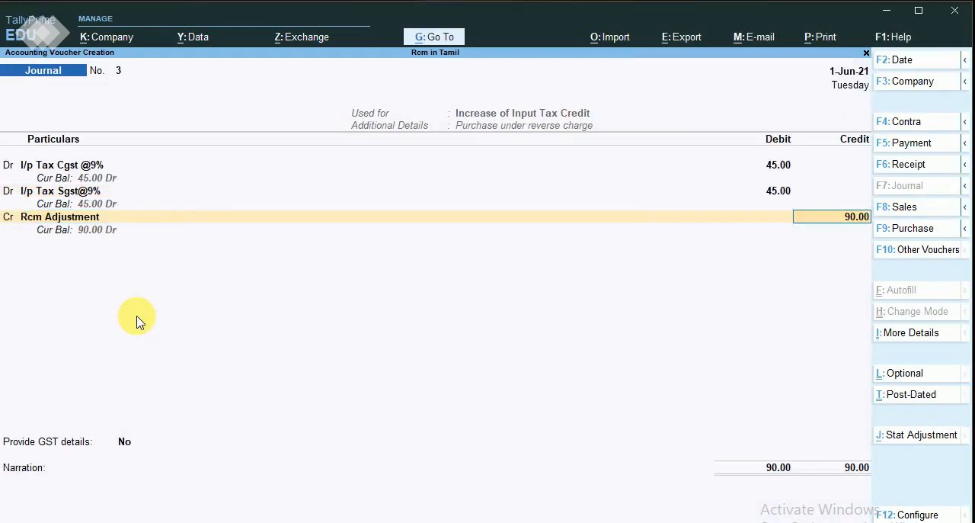
key("Return")
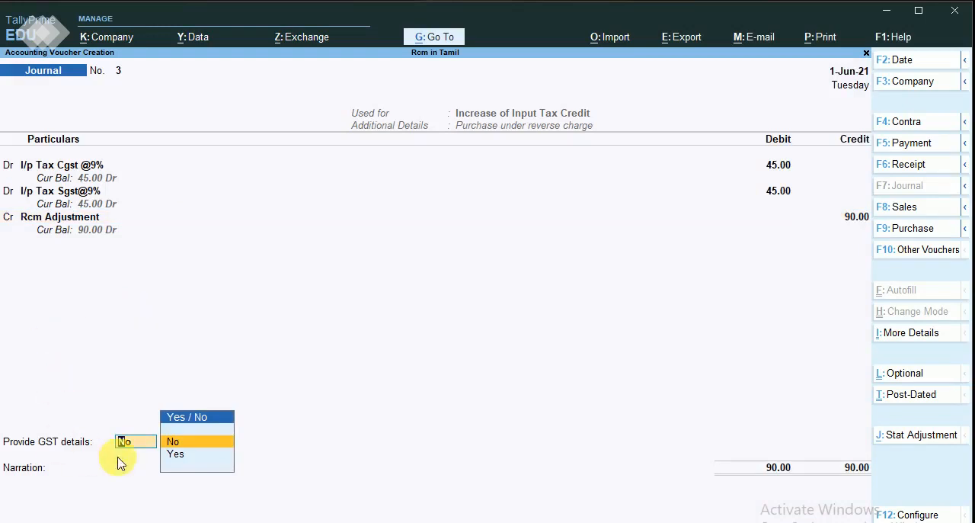
Go back through the journal lines and correct the I/p Tax Cgst @9% debit to 90.
key("BackSpace")
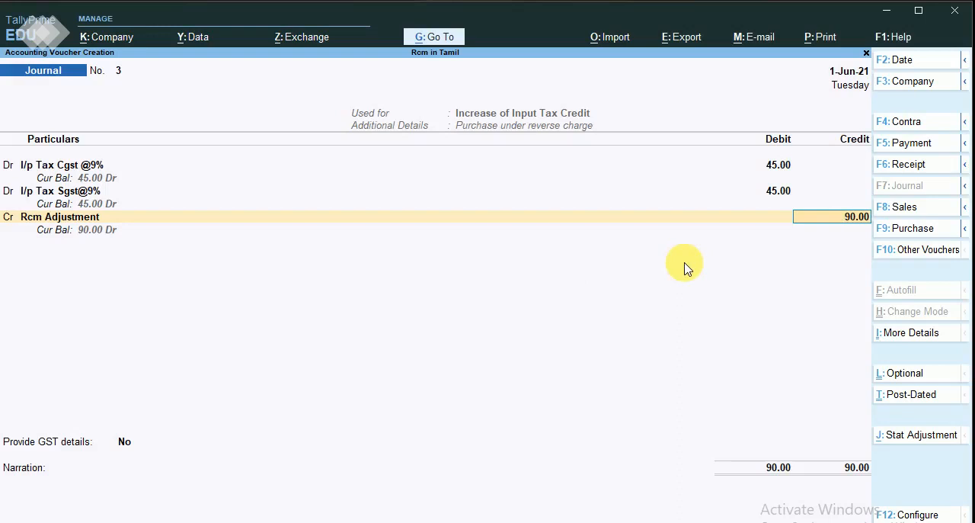
key("BackSpace")
key("BackSpace")
key("BackSpace")
key("BackSpace")
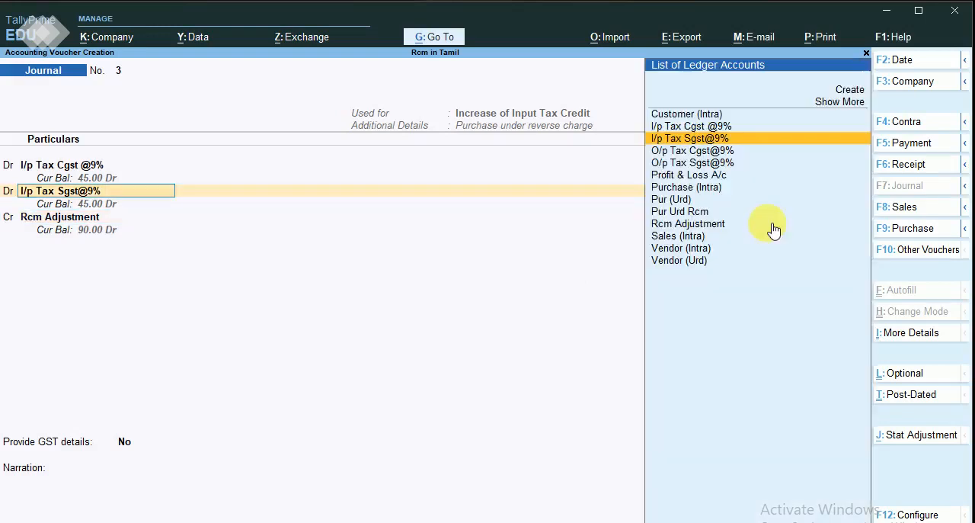
key("BackSpace")
key("BackSpace")
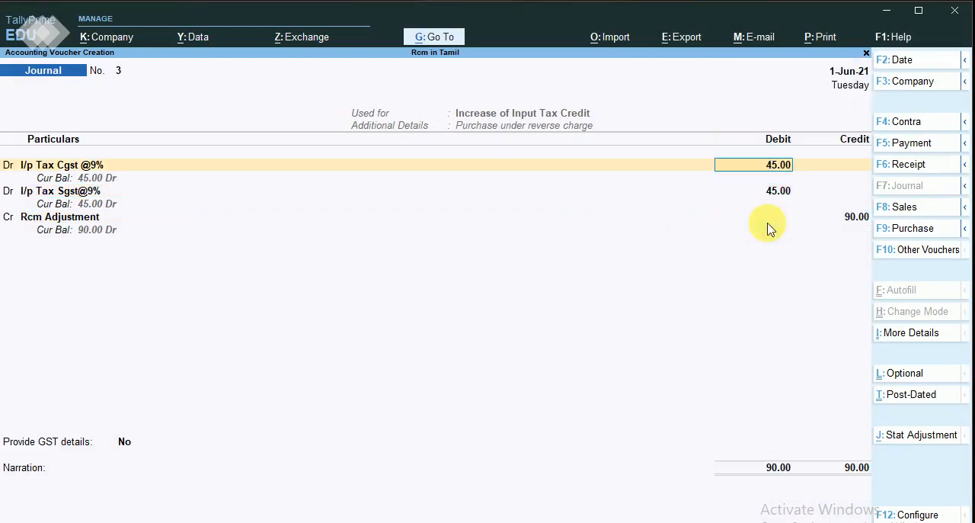
type("90")
key("Return")
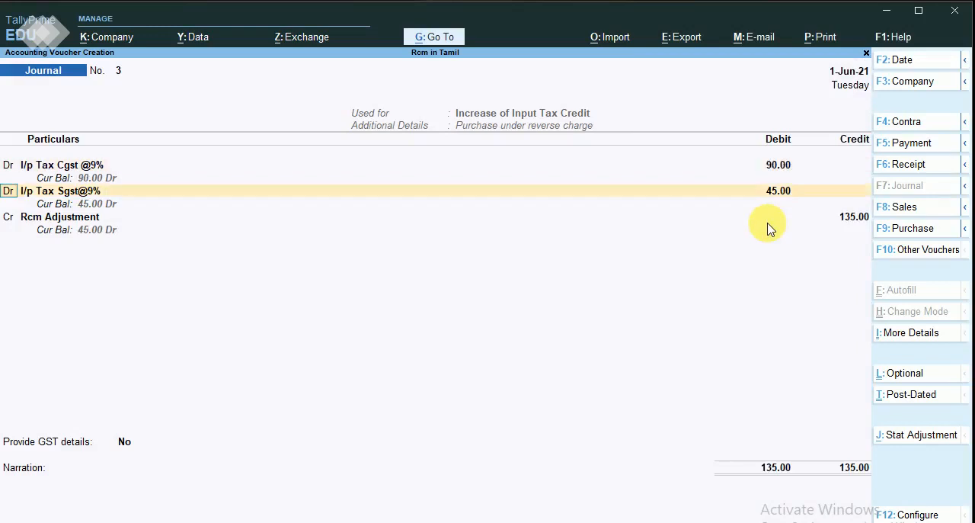
Correct the I/p Tax Sgst@9% debit amount to 90.
key("Return")
key("Return")
key("Return")
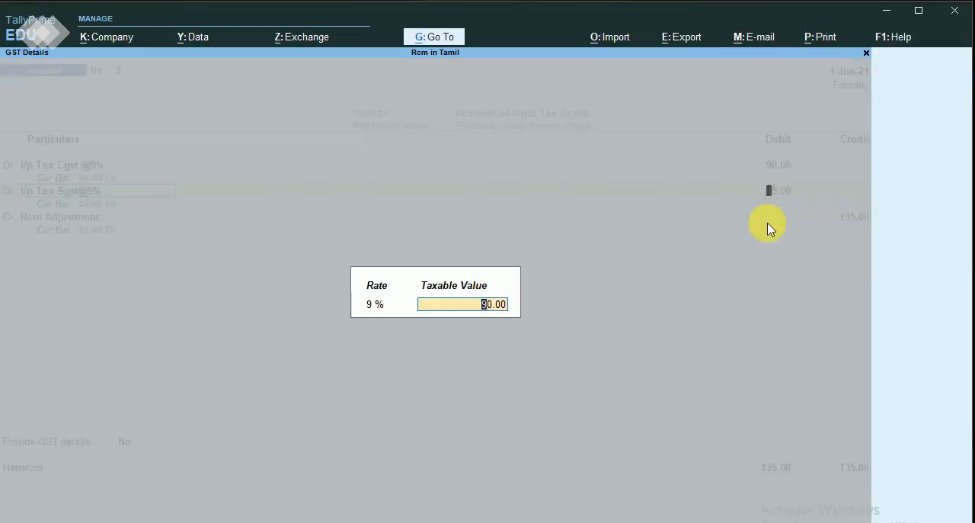
key("Return")
type("90")
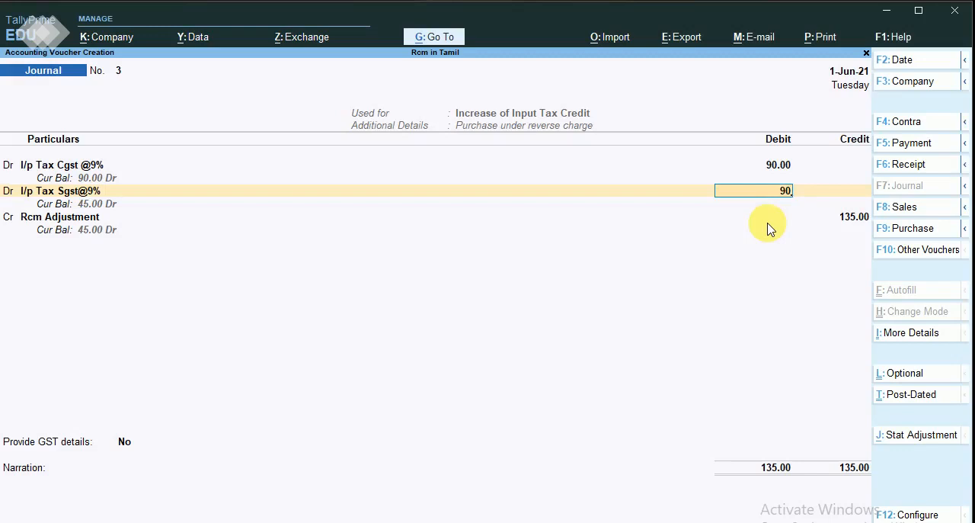
key("Return")
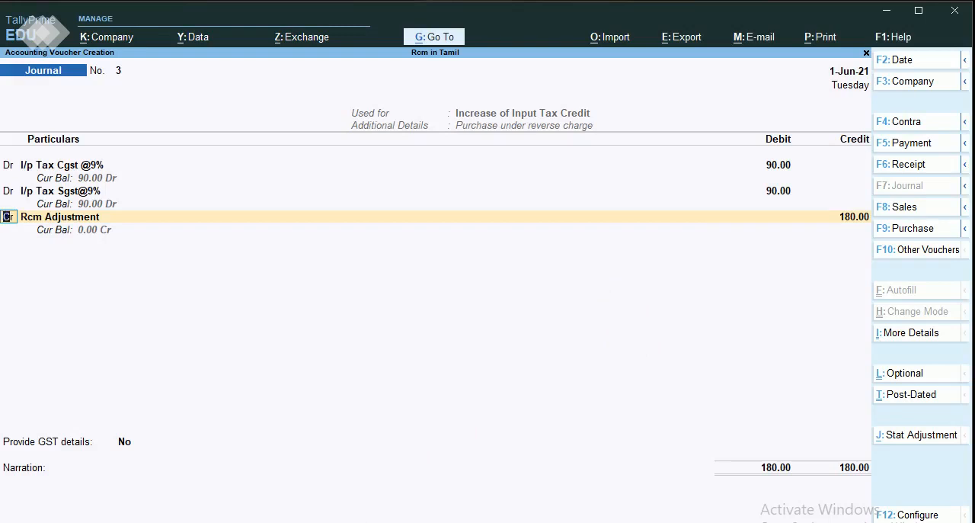
Recheck the I/p Tax Sgst@9% line and accept the Rcm Adjustment credit of 180.
key("Return")
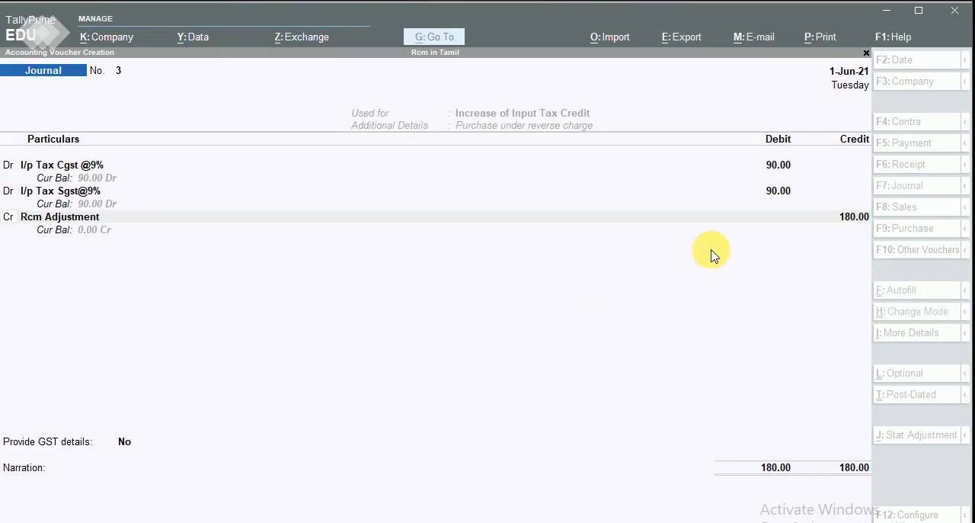
key("Escape")
key("BackSpace")
key("BackSpace")
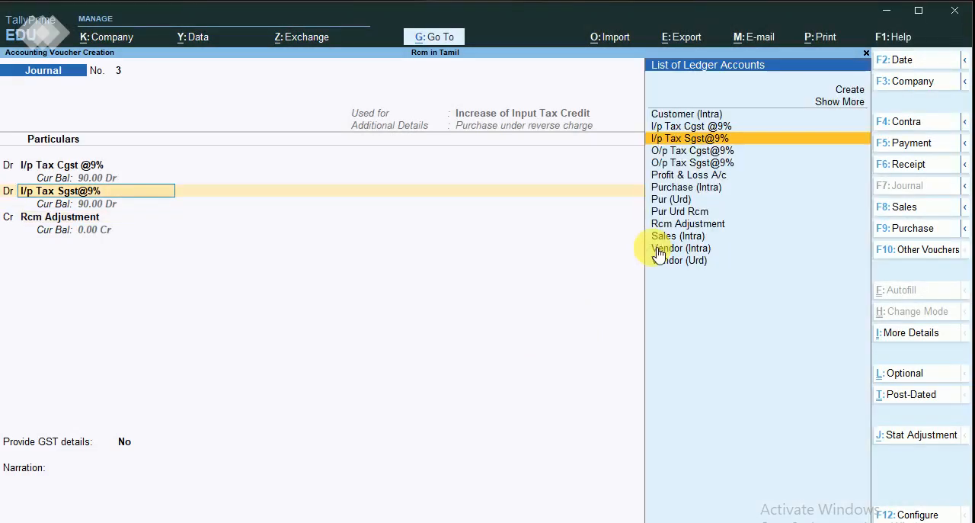
key("Return")
key("Return")
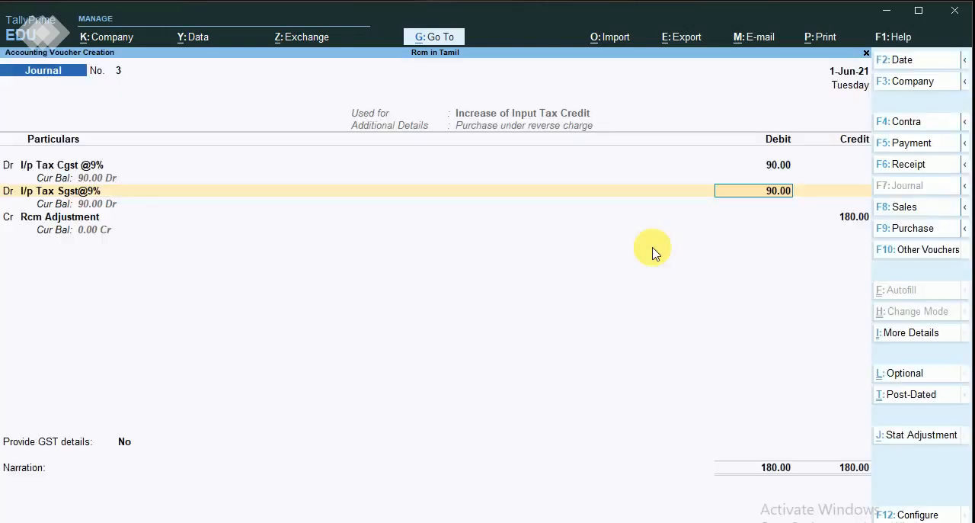
key("Return")
key("Return")
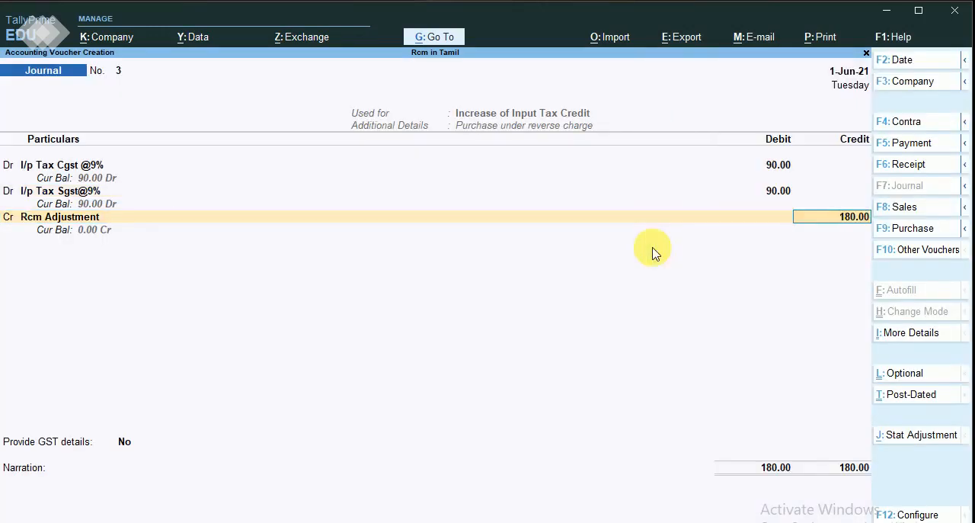
key("Return")
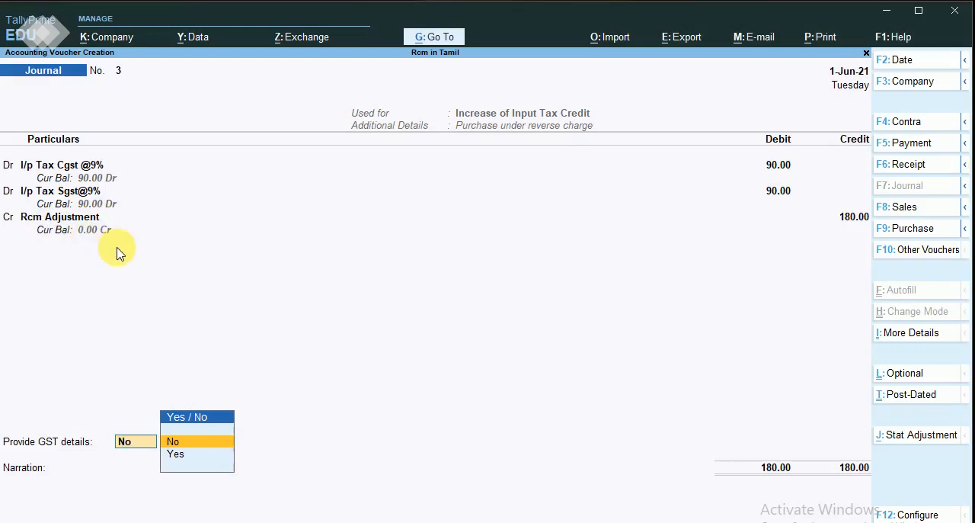
key("Down")
key("Return")
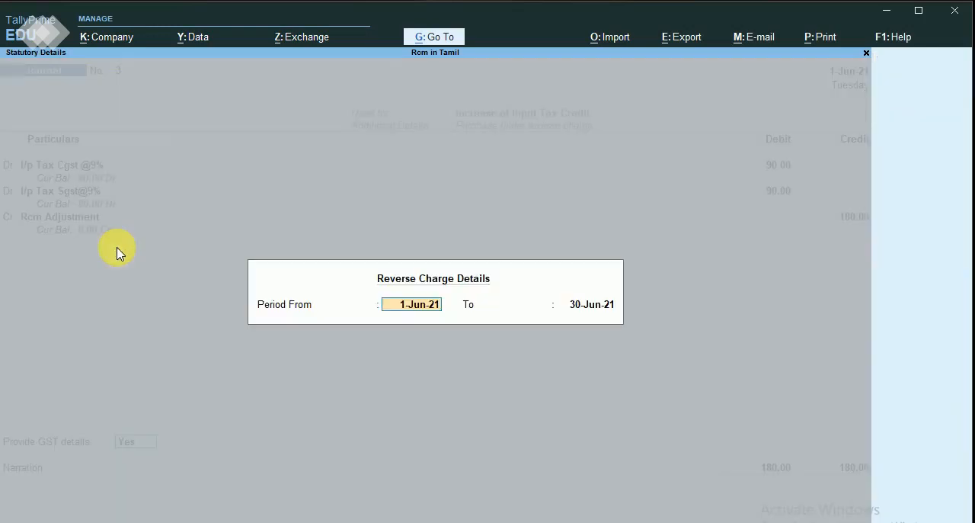
key("Escape")
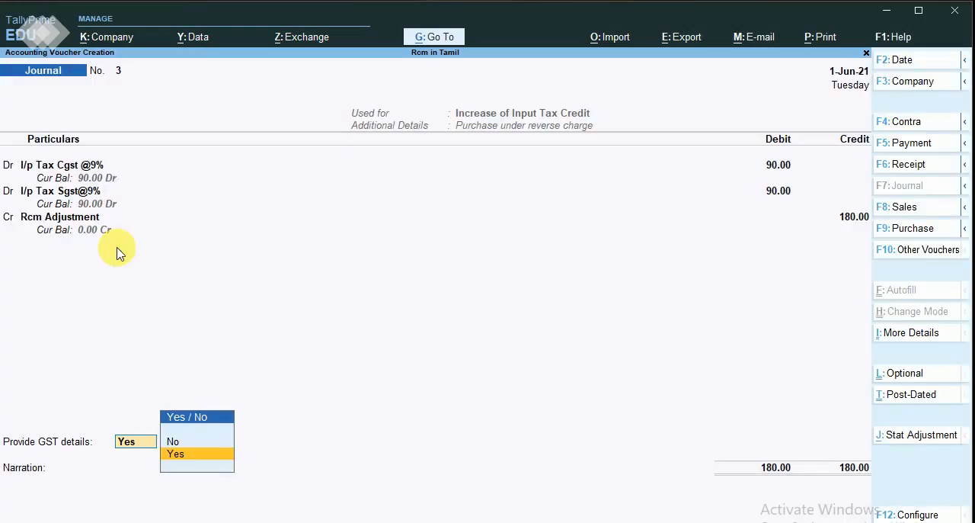
Set Provide GST details to No, leave the narration empty and save the stat adjustment journal.
key("Up")
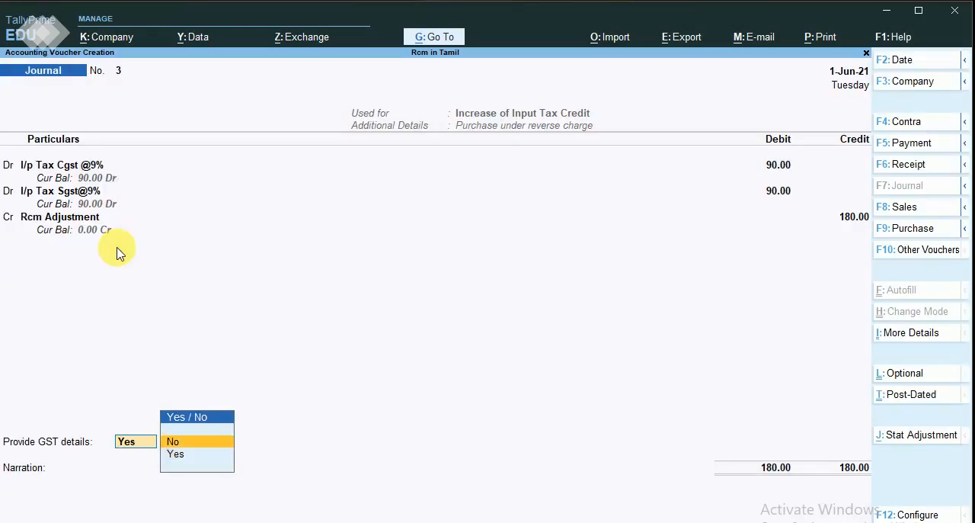
key("Return")
key("Return")
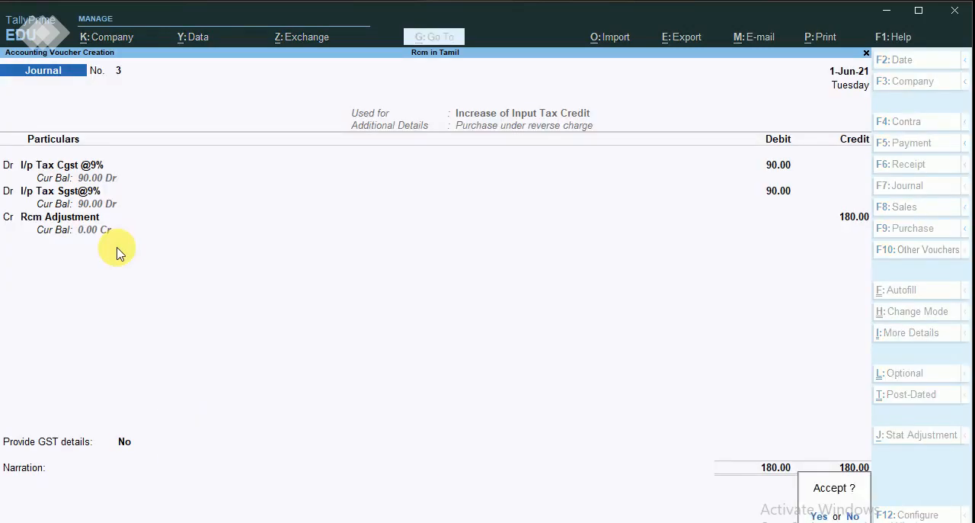
key("Return")
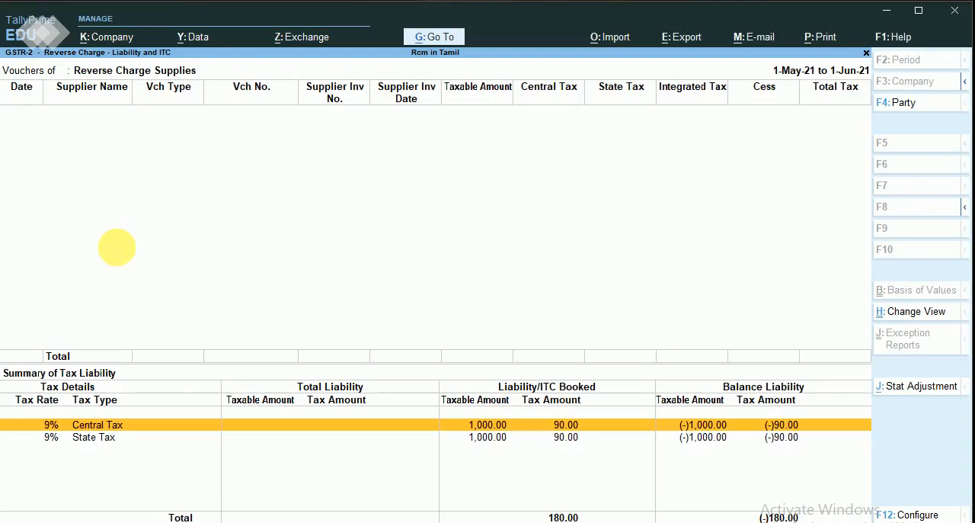
Close the GSTR-2 reverse charge reports and return to the Gateway of Tally.
key("Escape")
key("Escape")
key("Escape")
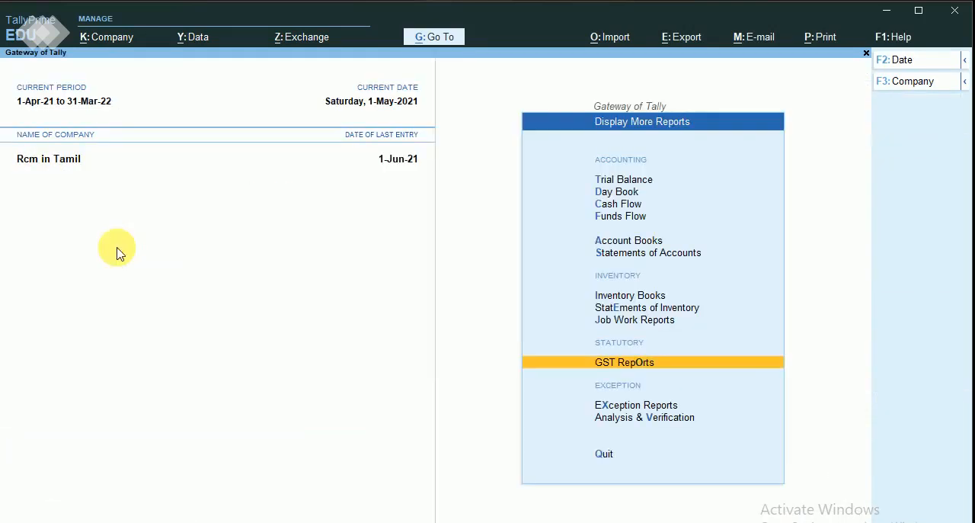
key("Escape")
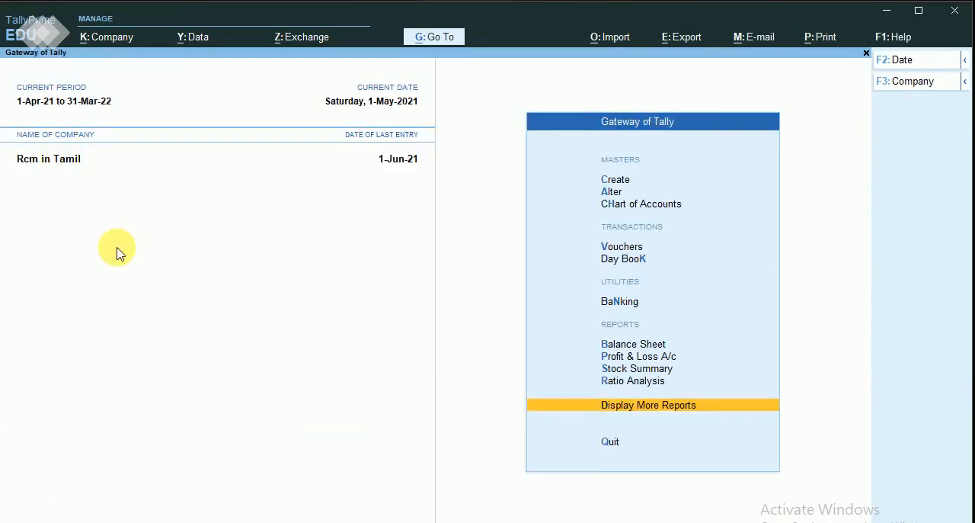
Open the Balance Sheet and drill down through Current Liabilities into Duties & Taxes to examine the input tax ledger balances.
key("Home")
key("Down")
key("Down")
key("Down")
key("Down")
key("Down")
key("Down")
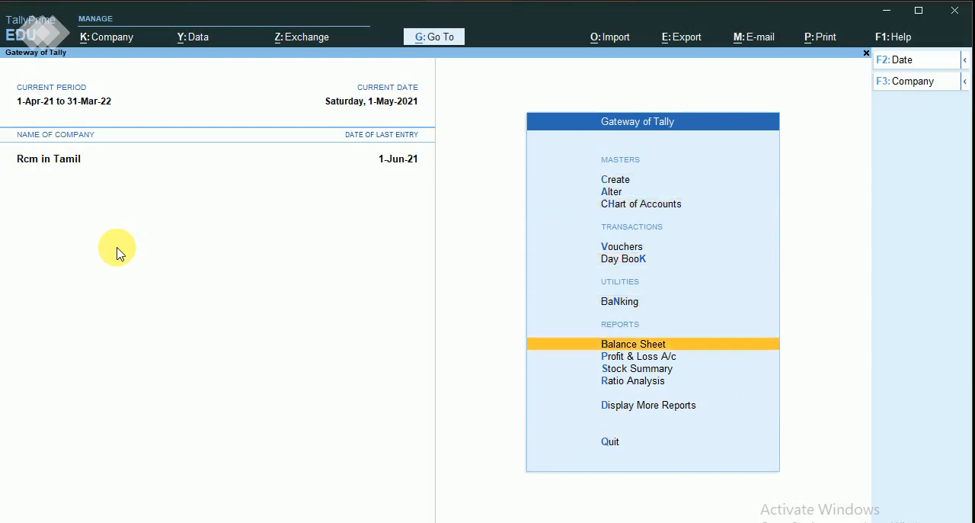
key("Return")
key("Down")
key("Down")
key("Return")
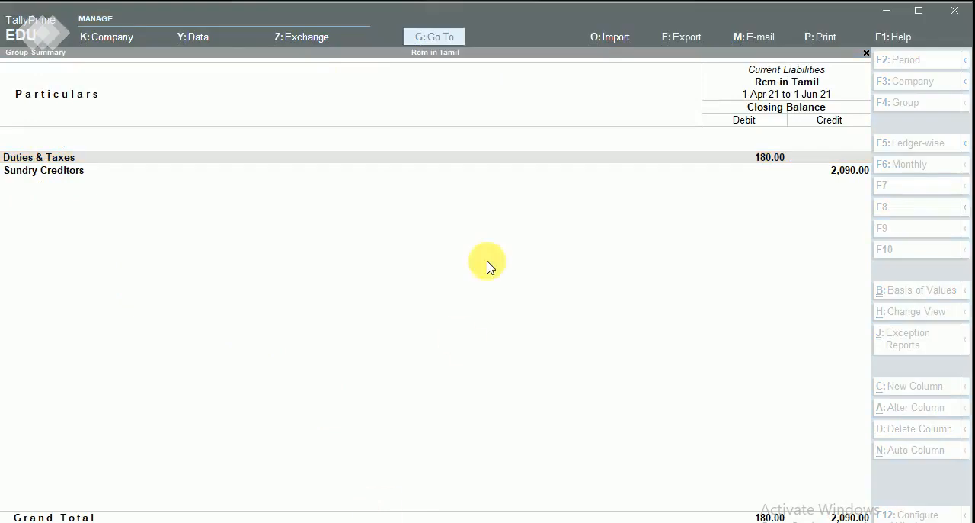
key("Down")
left_click(338, 158)
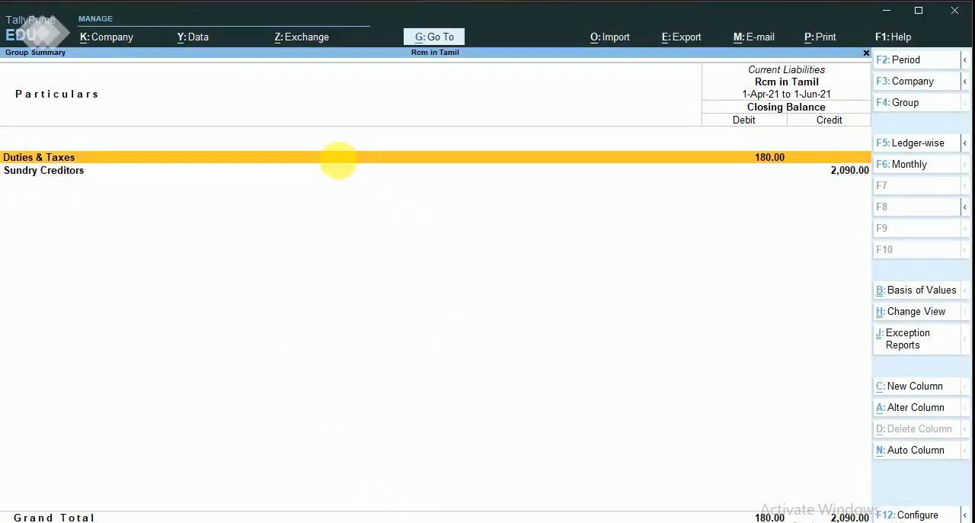
left_click(340, 159)
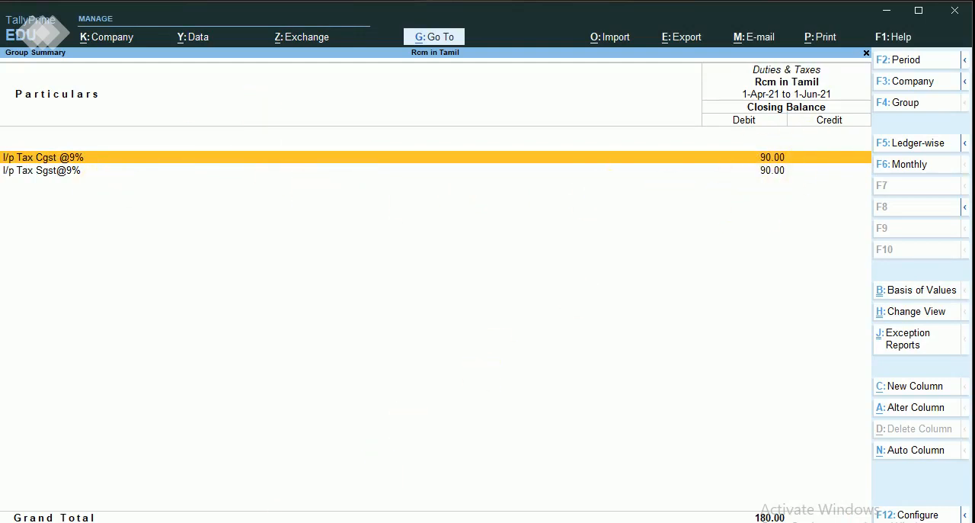
Switch to the rcm workbook in Excel and set the May-01 purchase (i/p tax) value to 180.
left_click(267, 521)
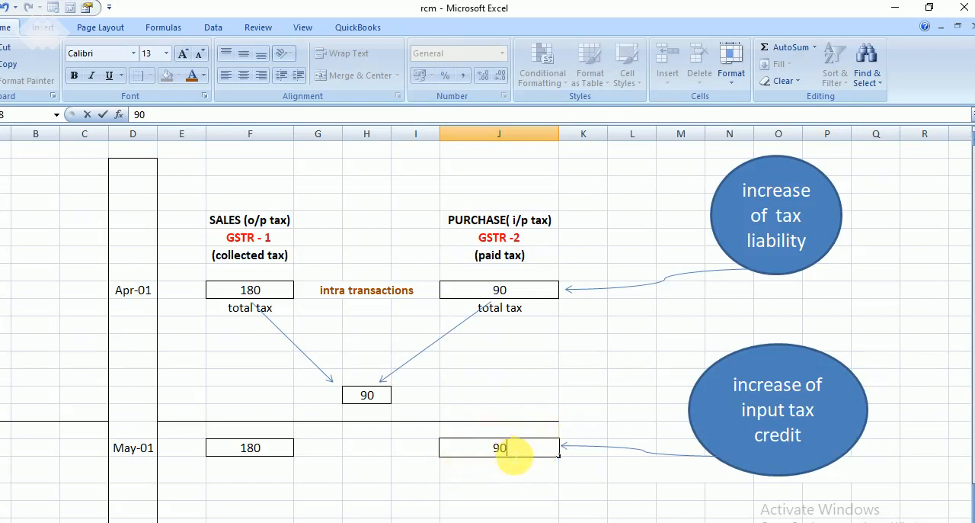
key("BackSpace")
key("BackSpace")
type("1")
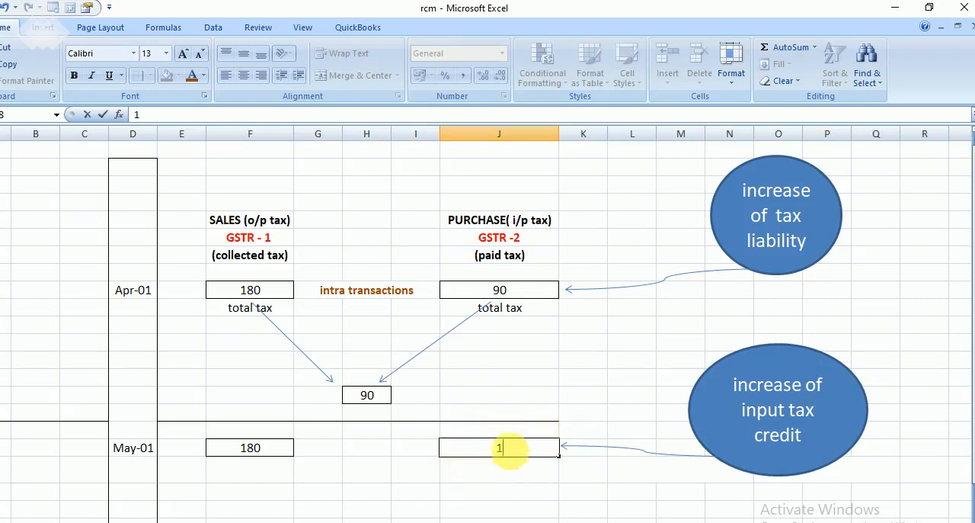
type("80")
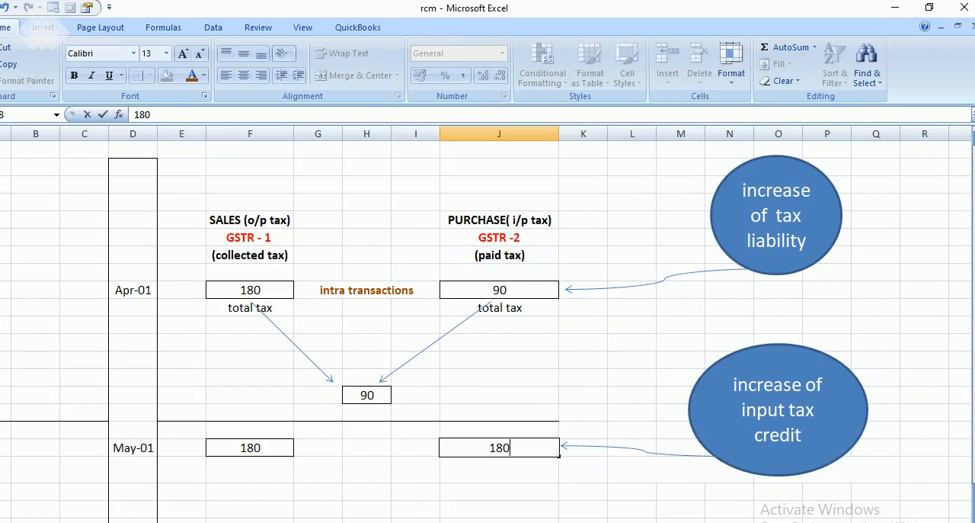
left_click(397, 522)
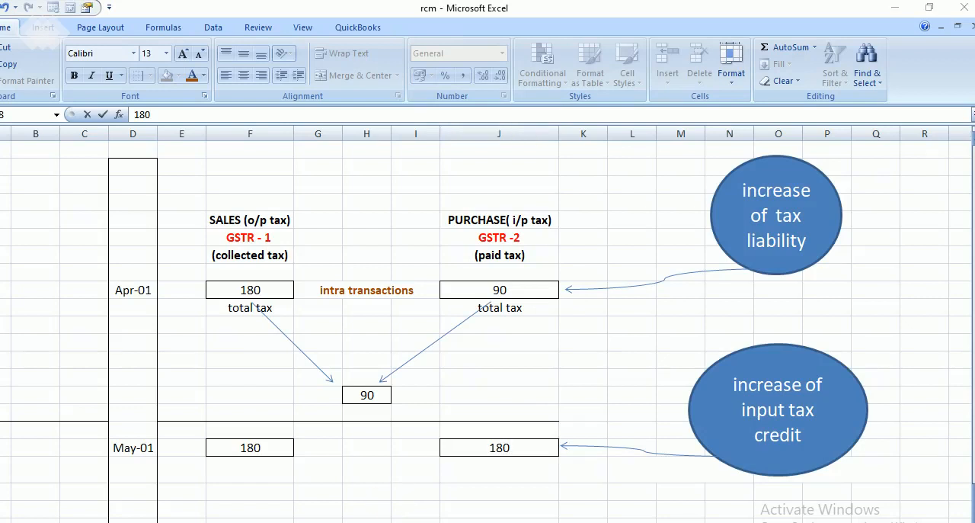